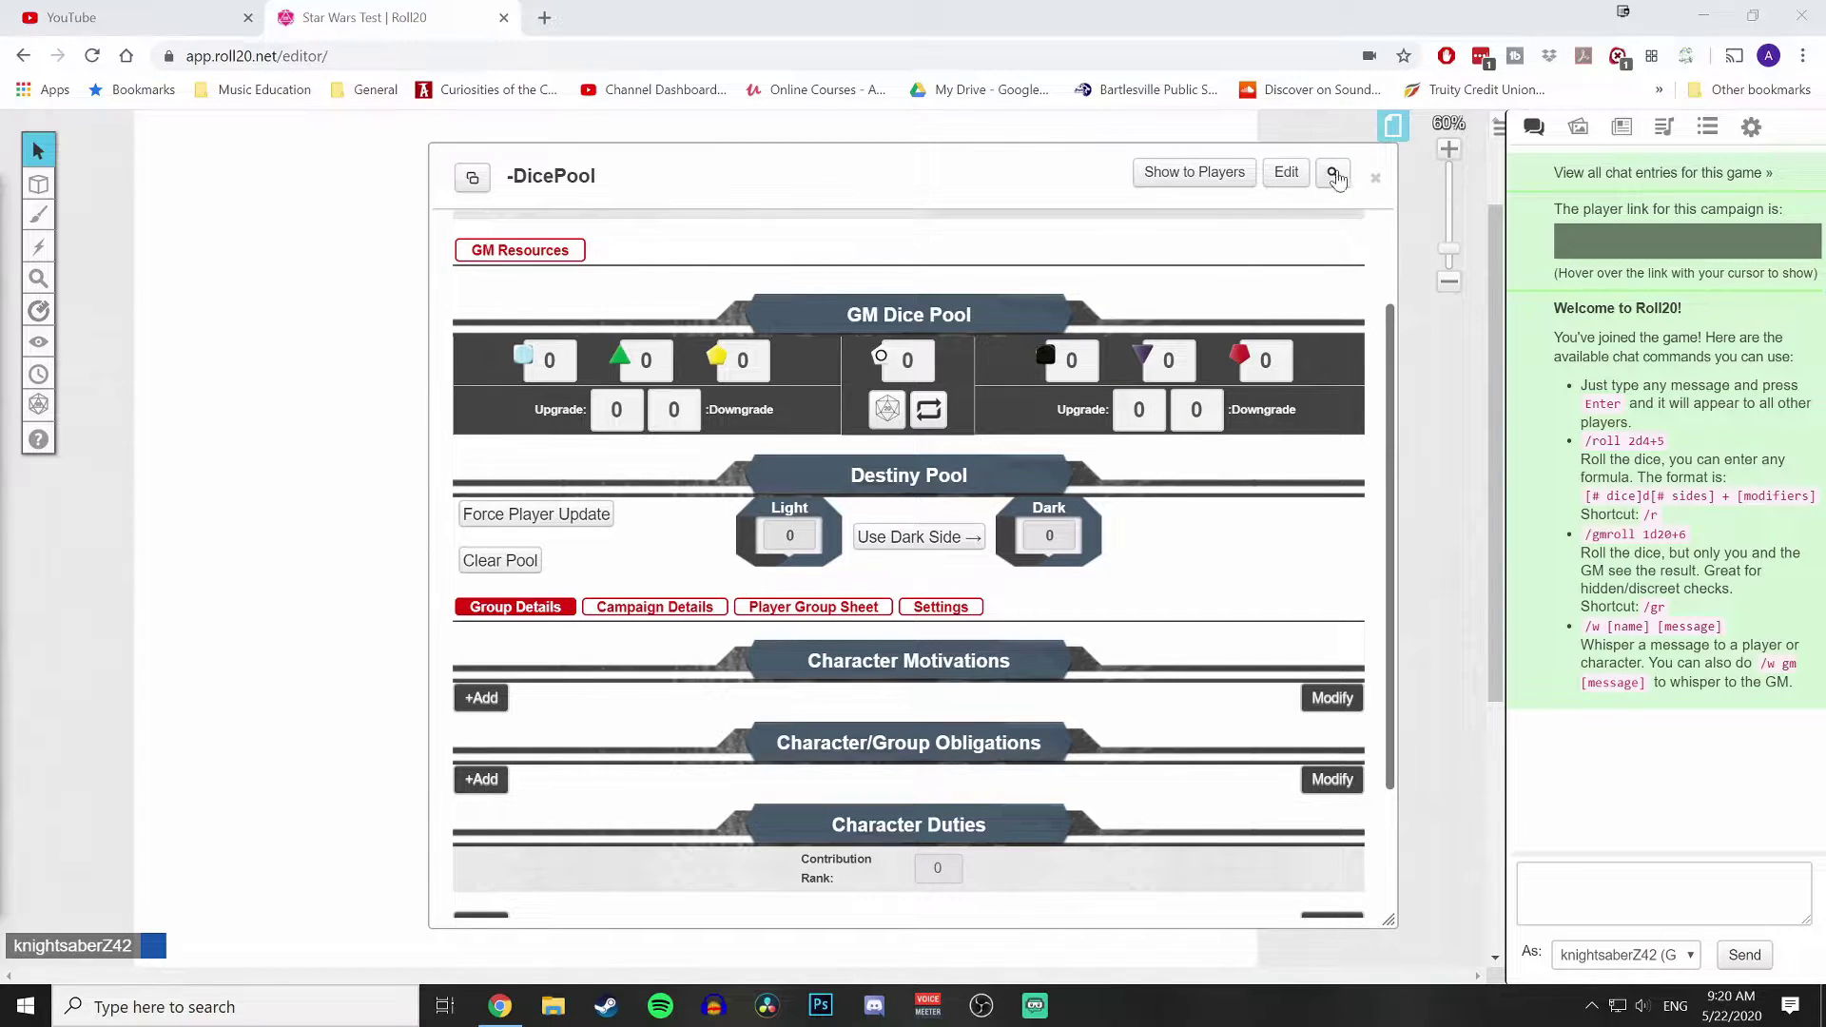
Close the -DicePool sheet after reviewing its GM dice pool and destiny pool
{"action": "left_click", "coordinate": [1375, 178]}
Add a new character entry from the Journal
{"action": "left_click", "coordinate": [1621, 127]}
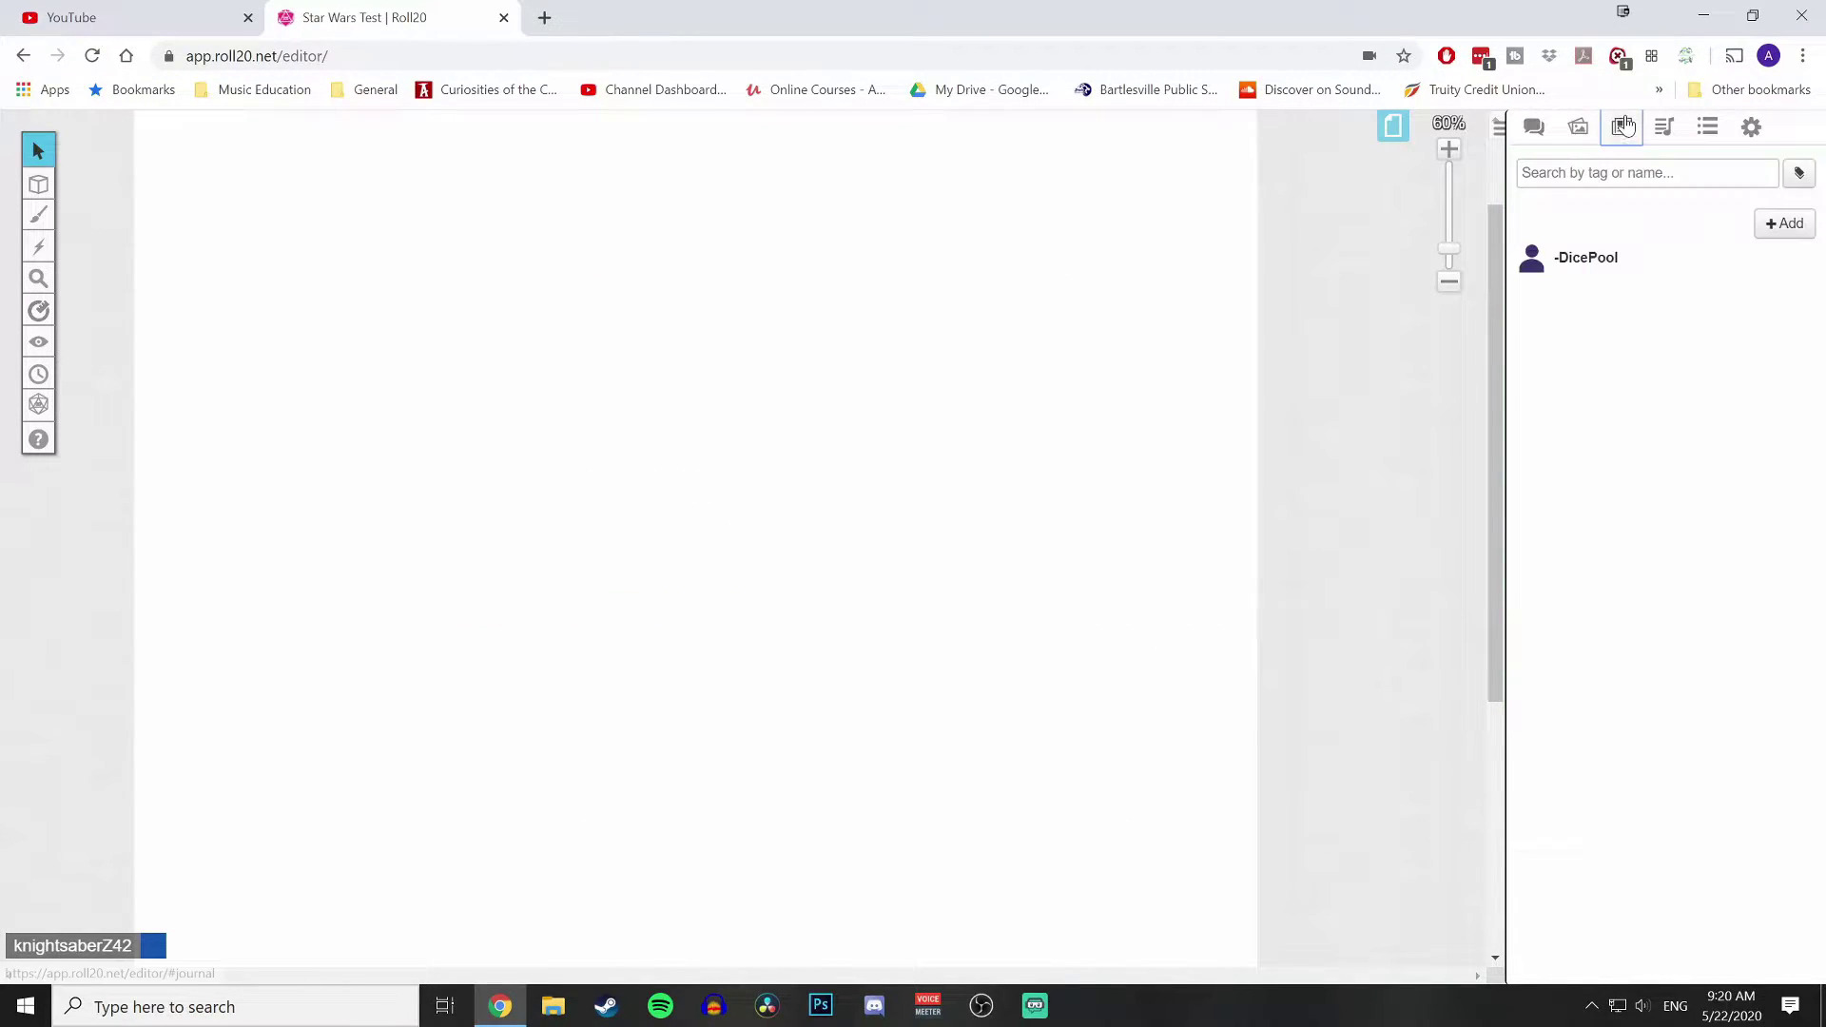
{"action": "right_click", "coordinate": [1613, 365]}
{"action": "key", "text": "Escape"}
{"action": "left_click", "coordinate": [1784, 223]}
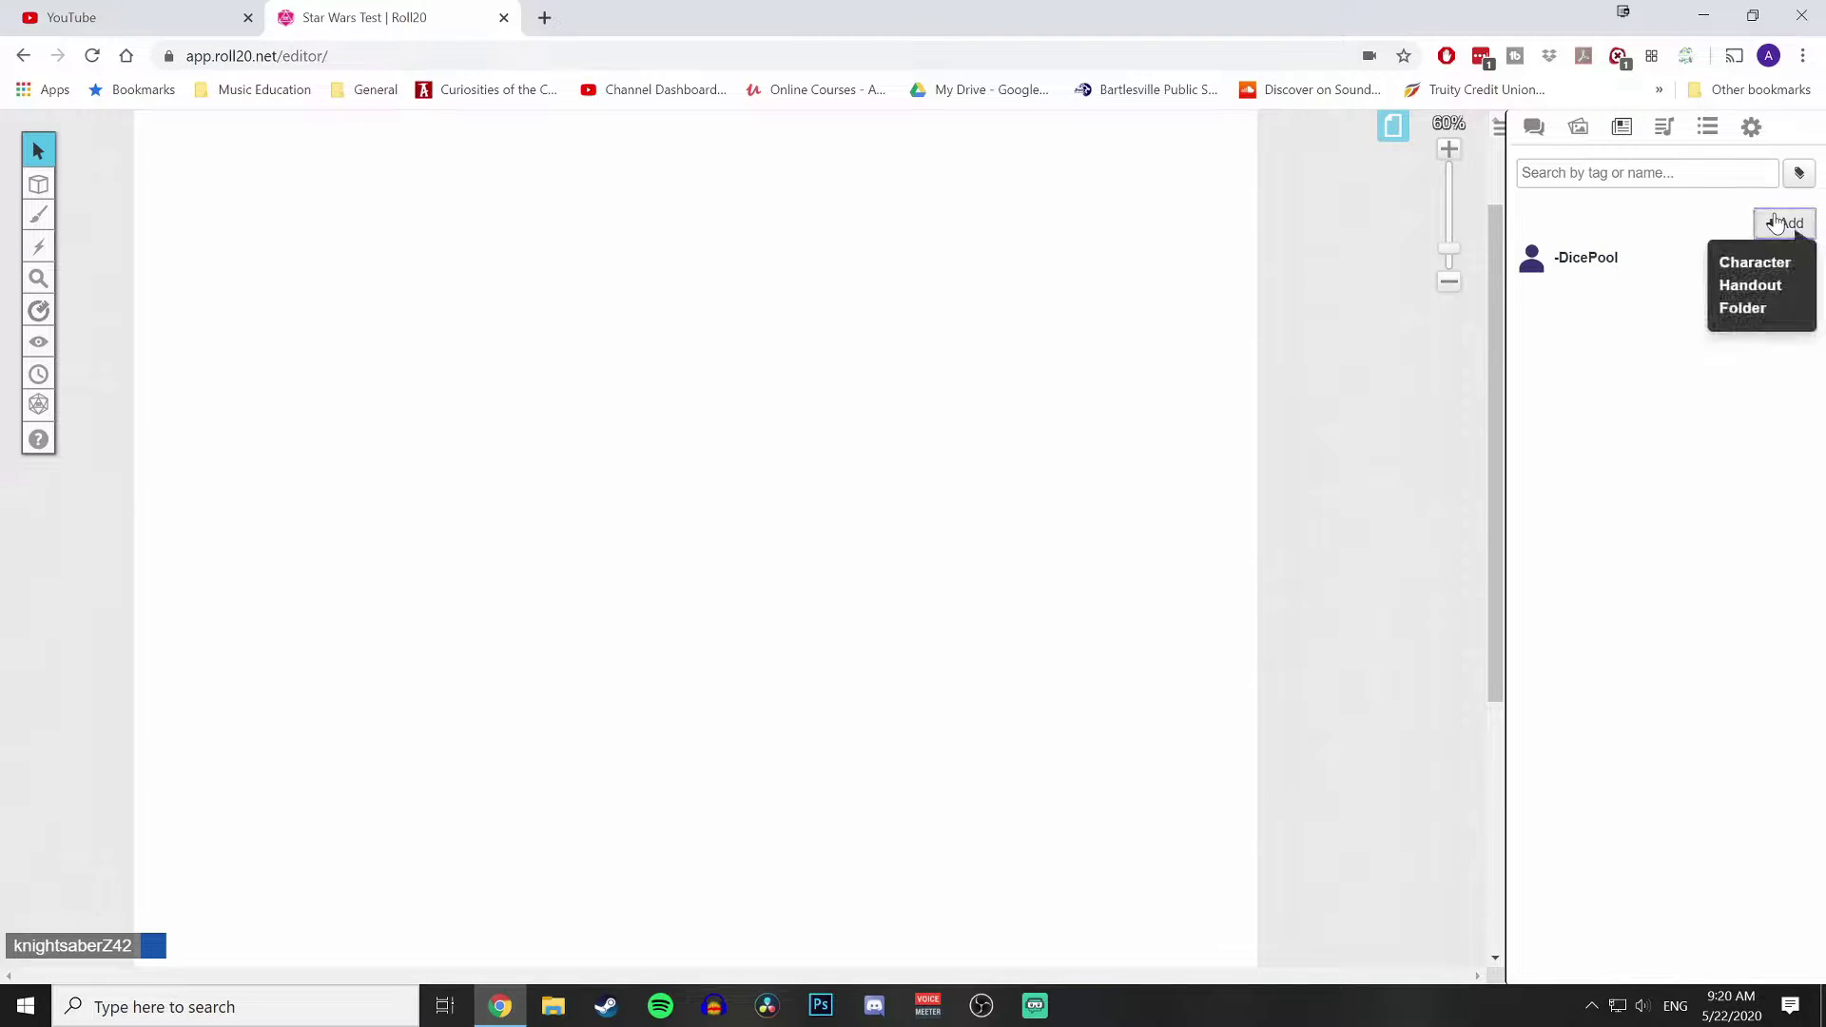
{"action": "left_click", "coordinate": [1755, 264]}
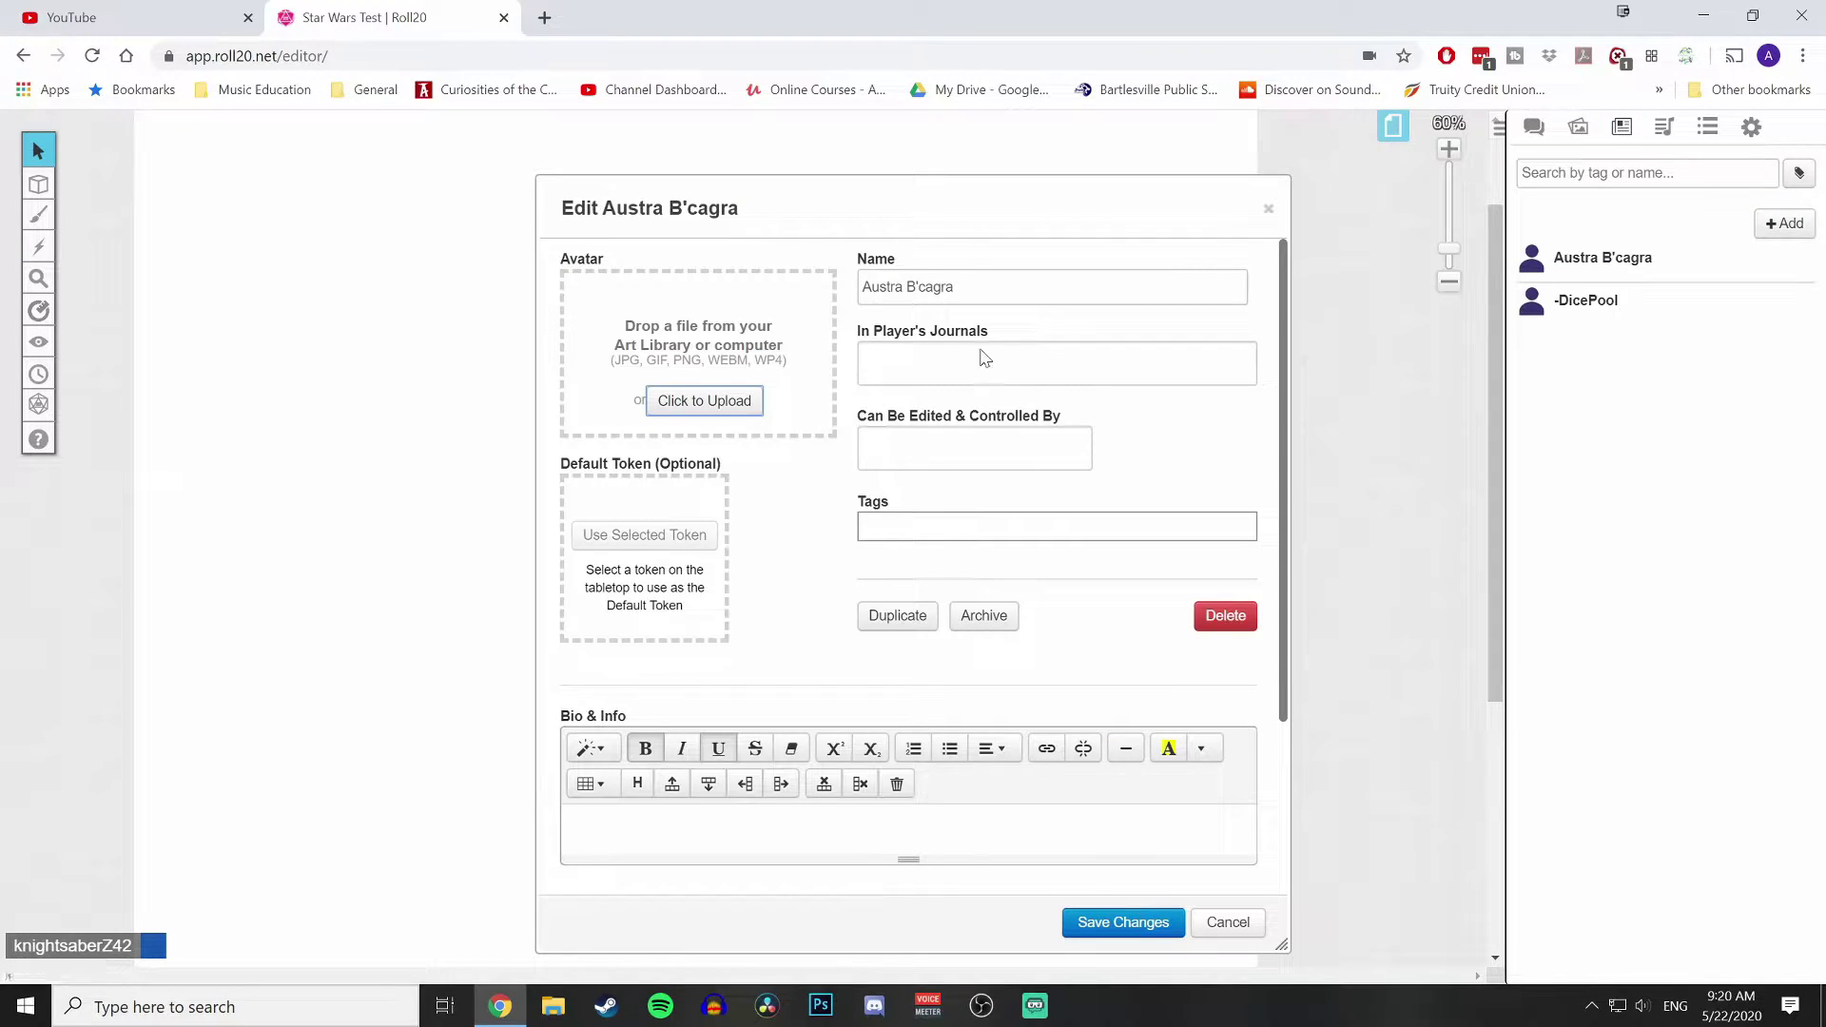
{"action": "left_click_drag", "start_coordinate": [898, 209], "coordinate": [864, 95]}
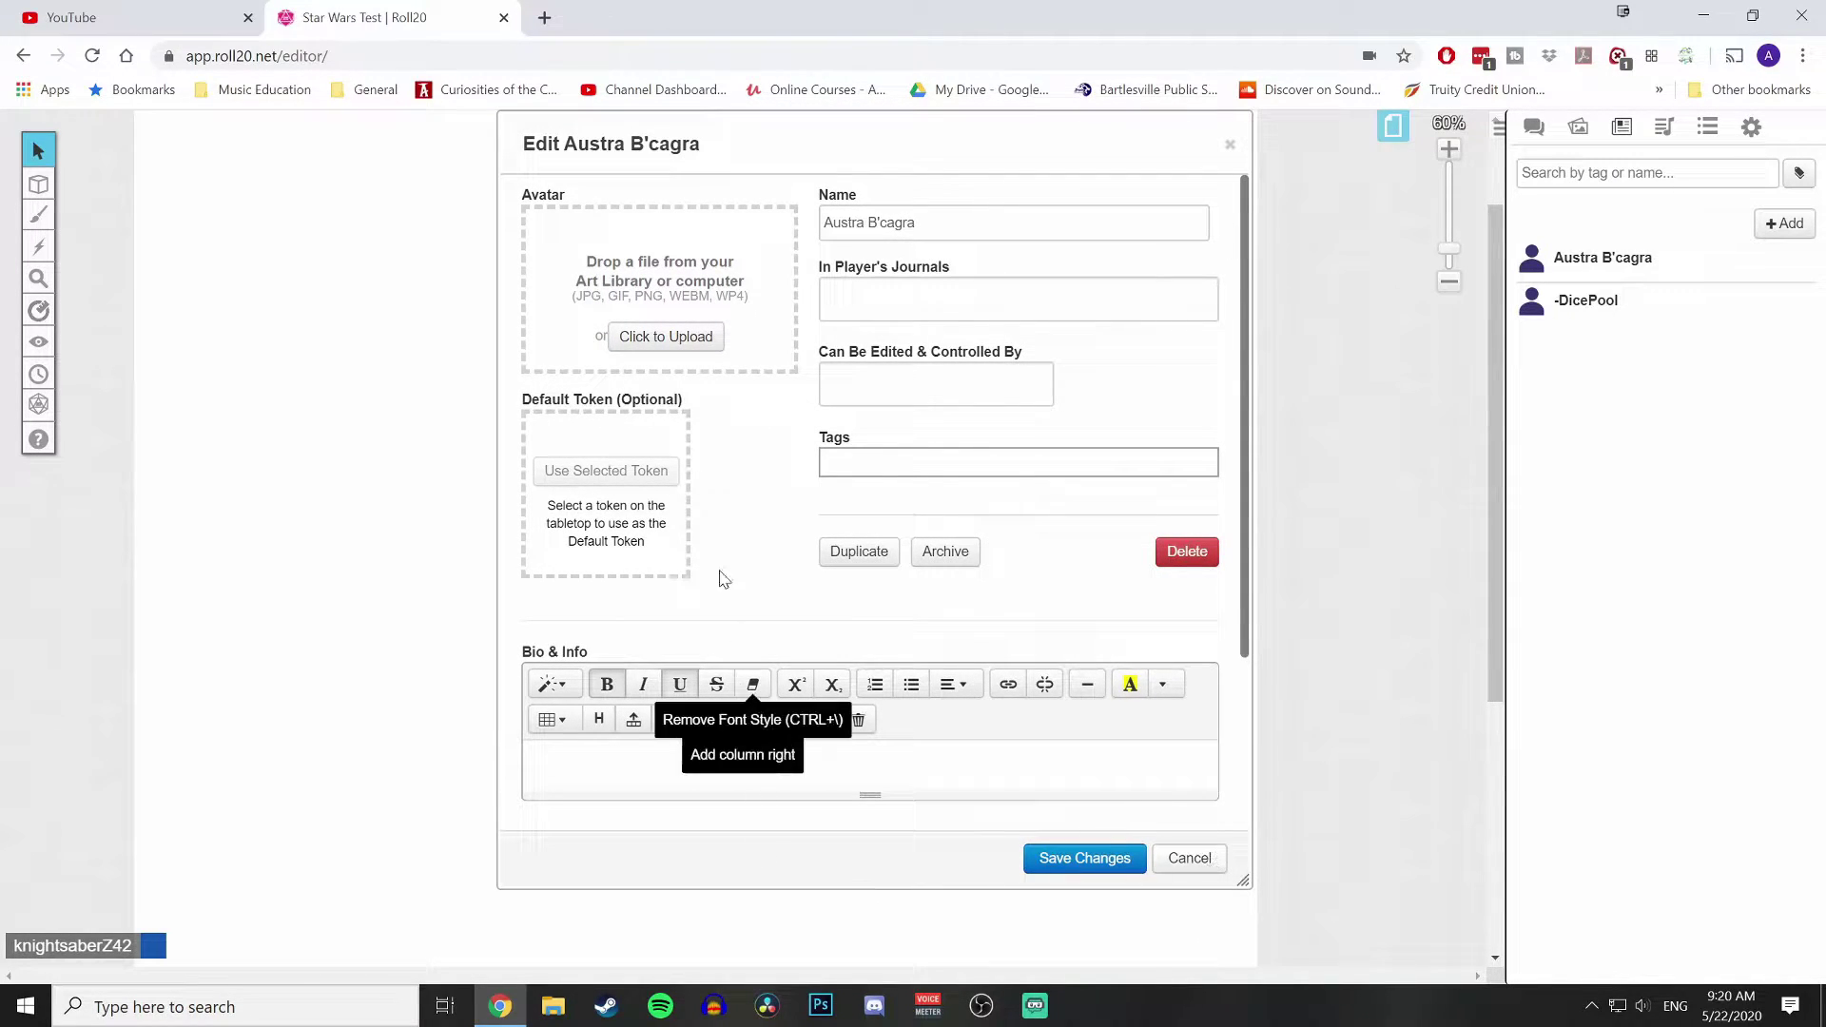
Show the character in All Players' journals, give your account control, and save
{"action": "left_click", "coordinate": [838, 296]}
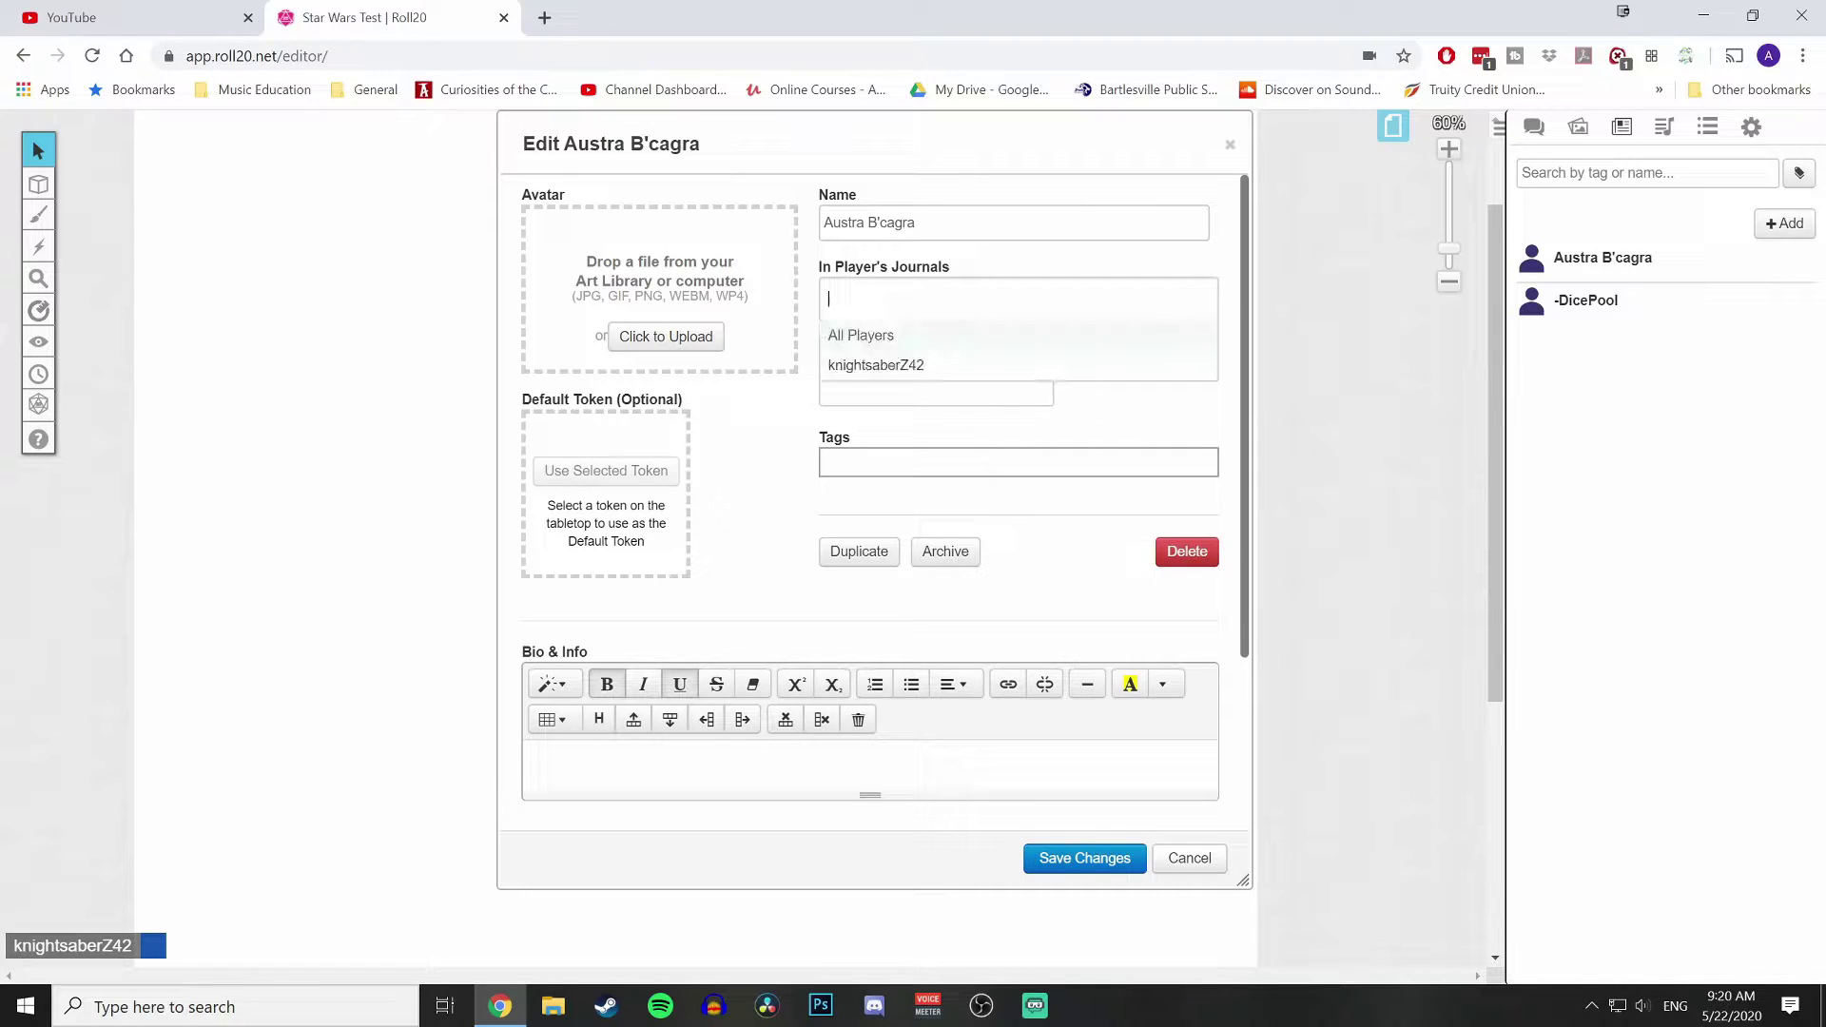
{"action": "left_click", "coordinate": [875, 337]}
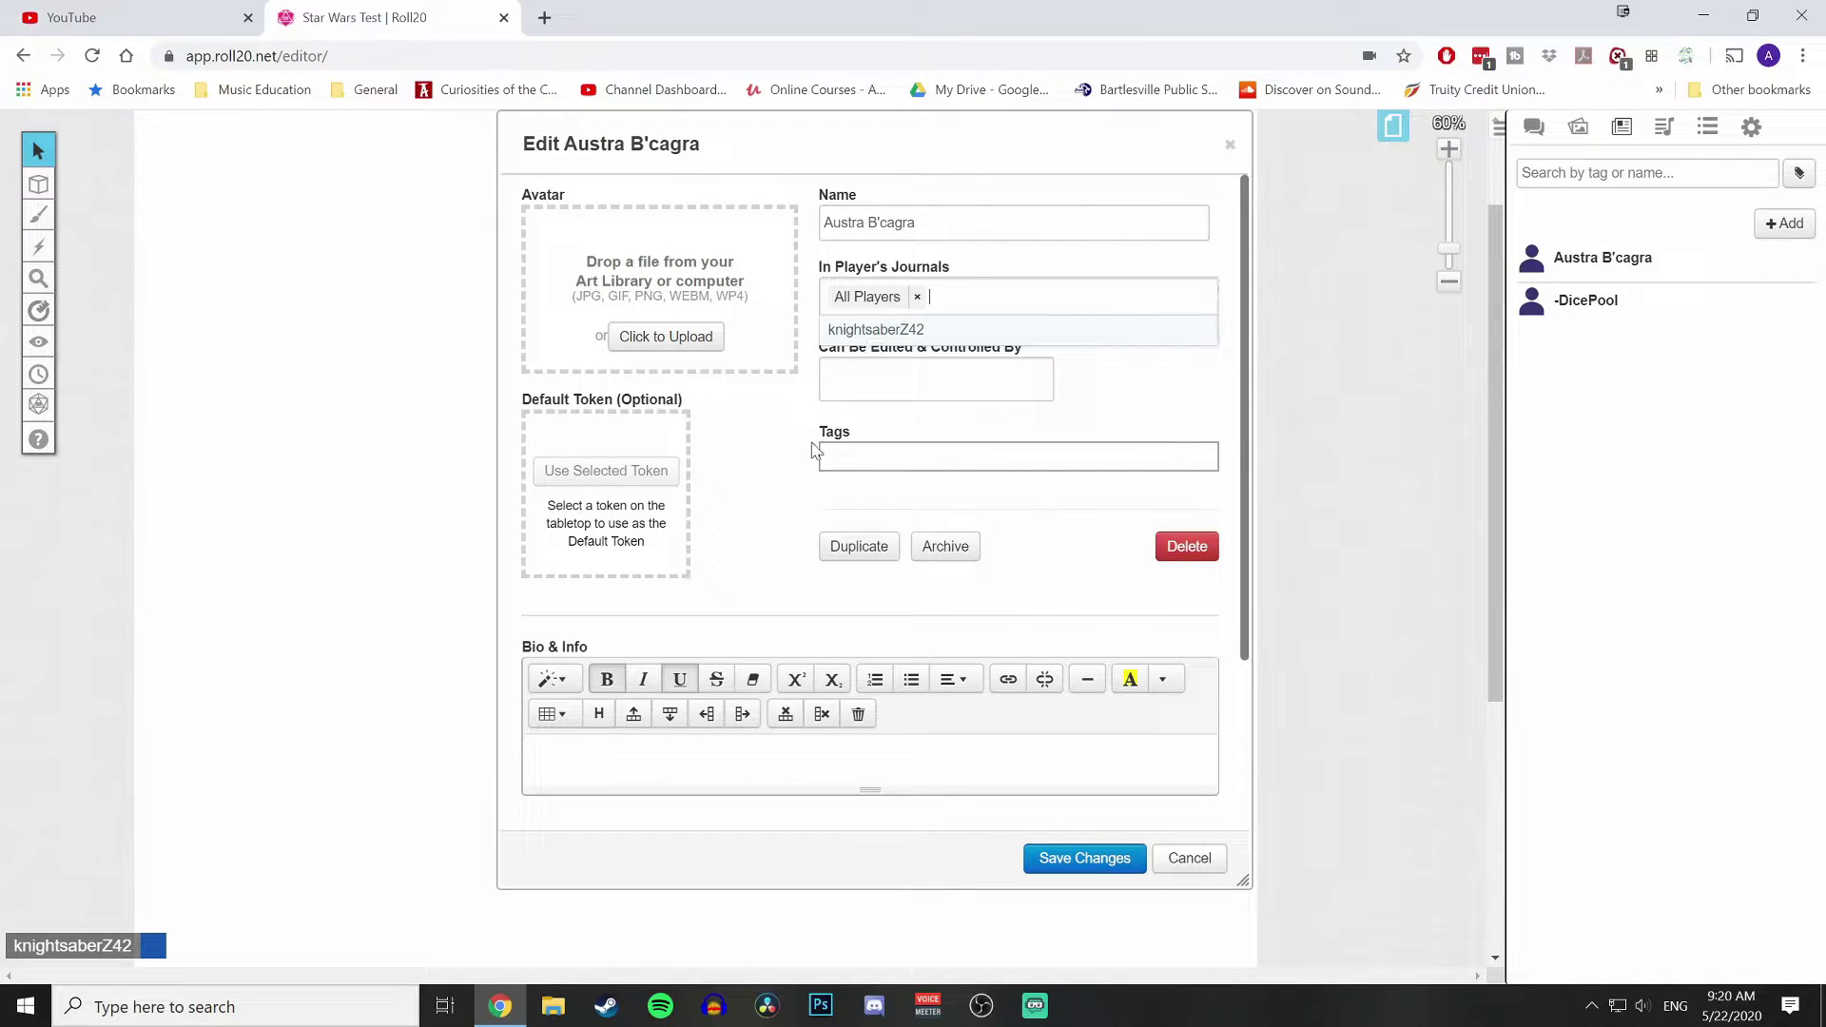
{"action": "left_click", "coordinate": [837, 378]}
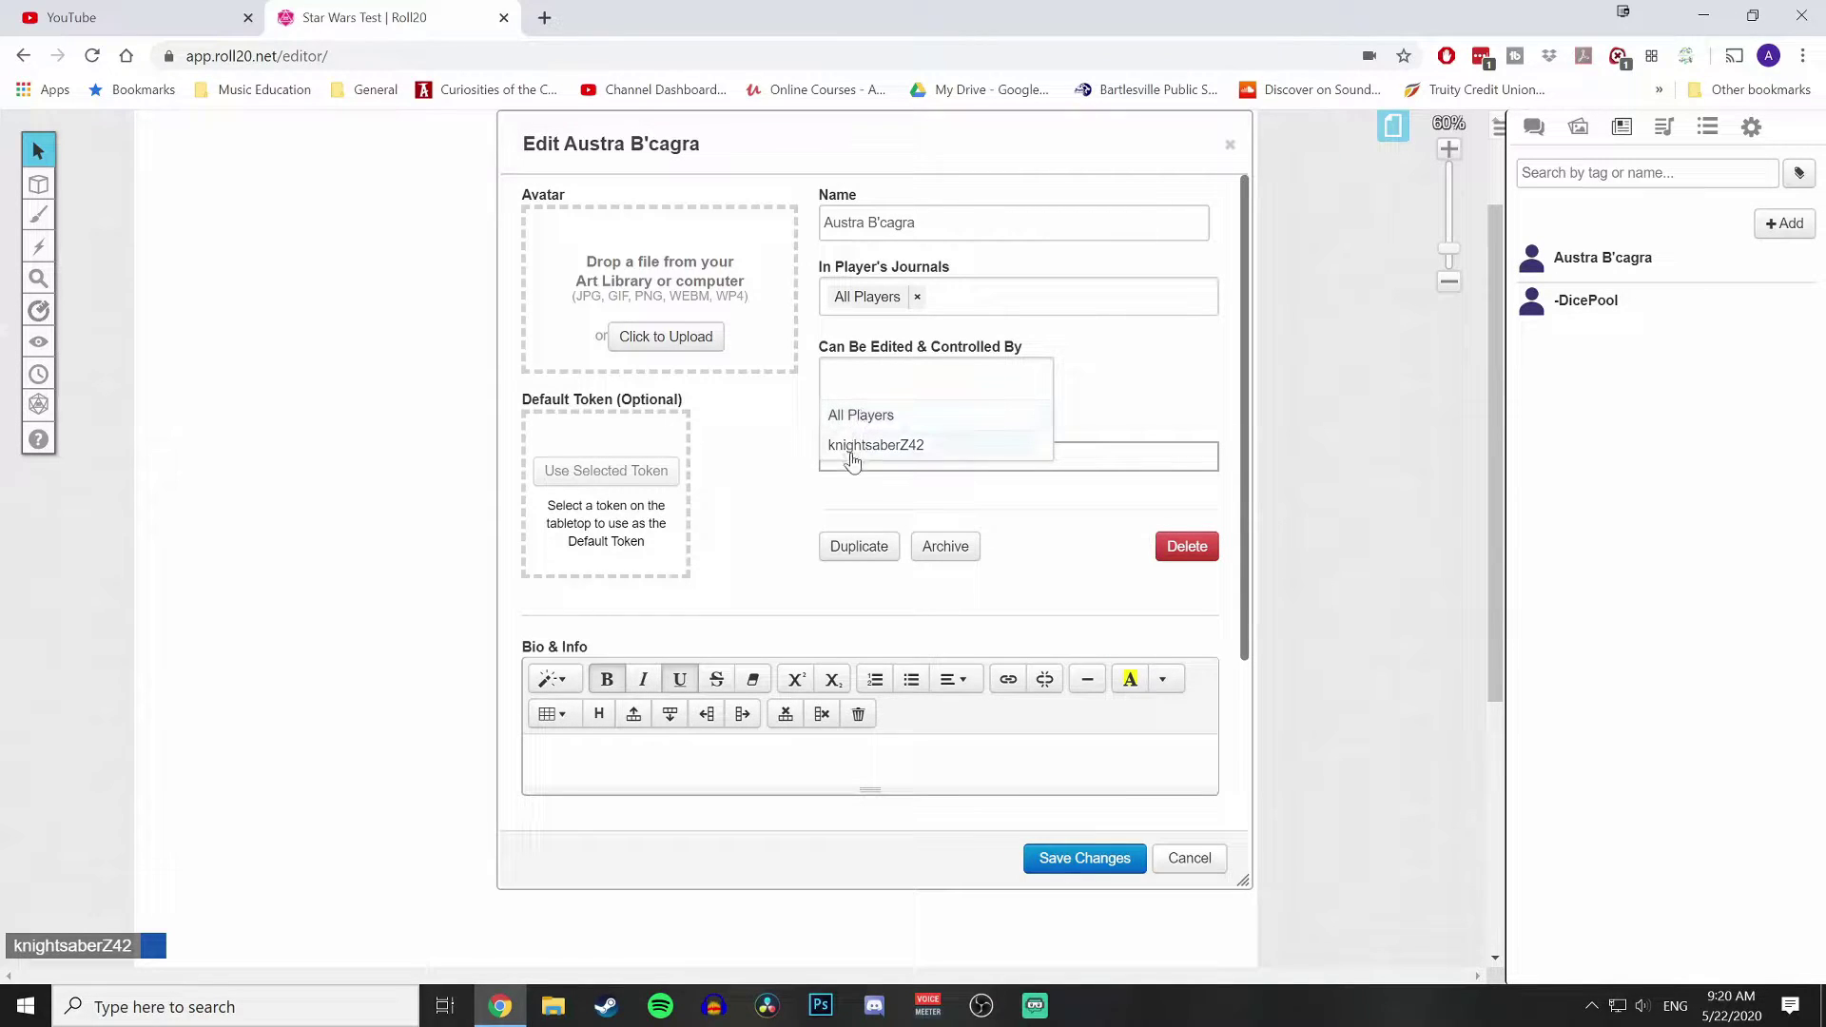
{"action": "left_click", "coordinate": [900, 449]}
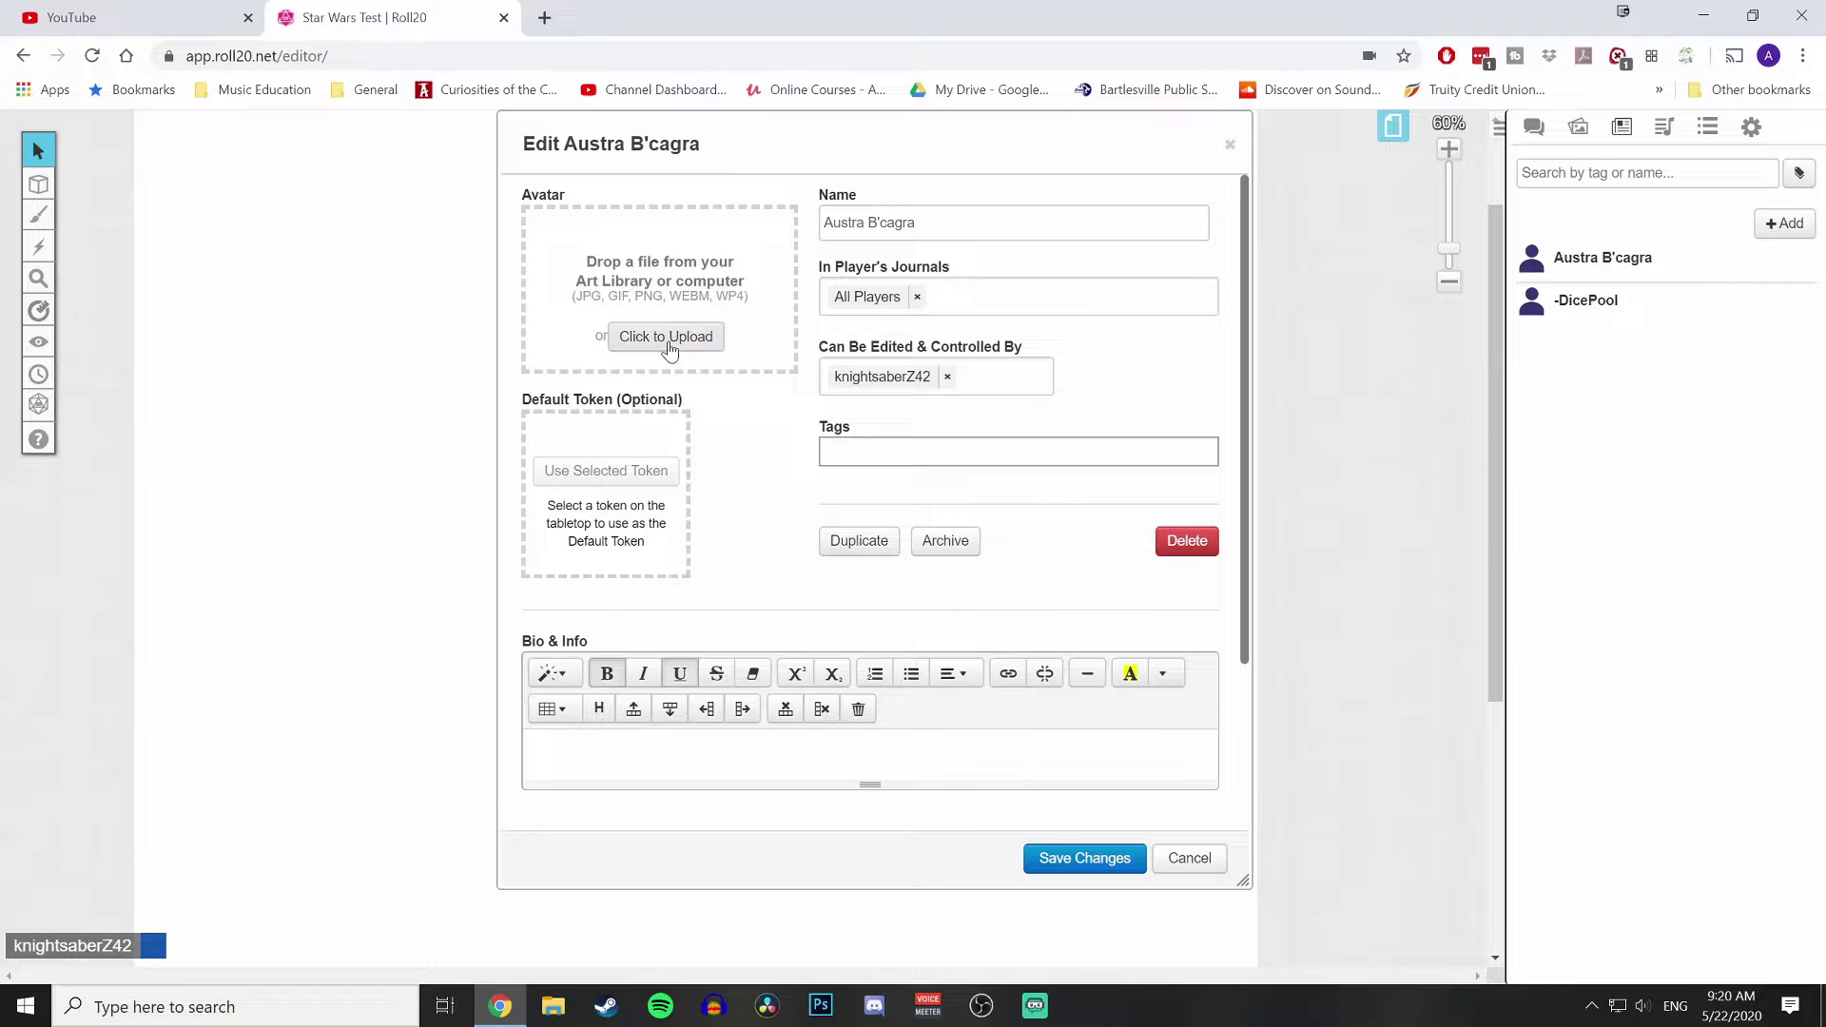
{"action": "left_click_drag", "start_coordinate": [915, 145], "coordinate": [423, 103]}
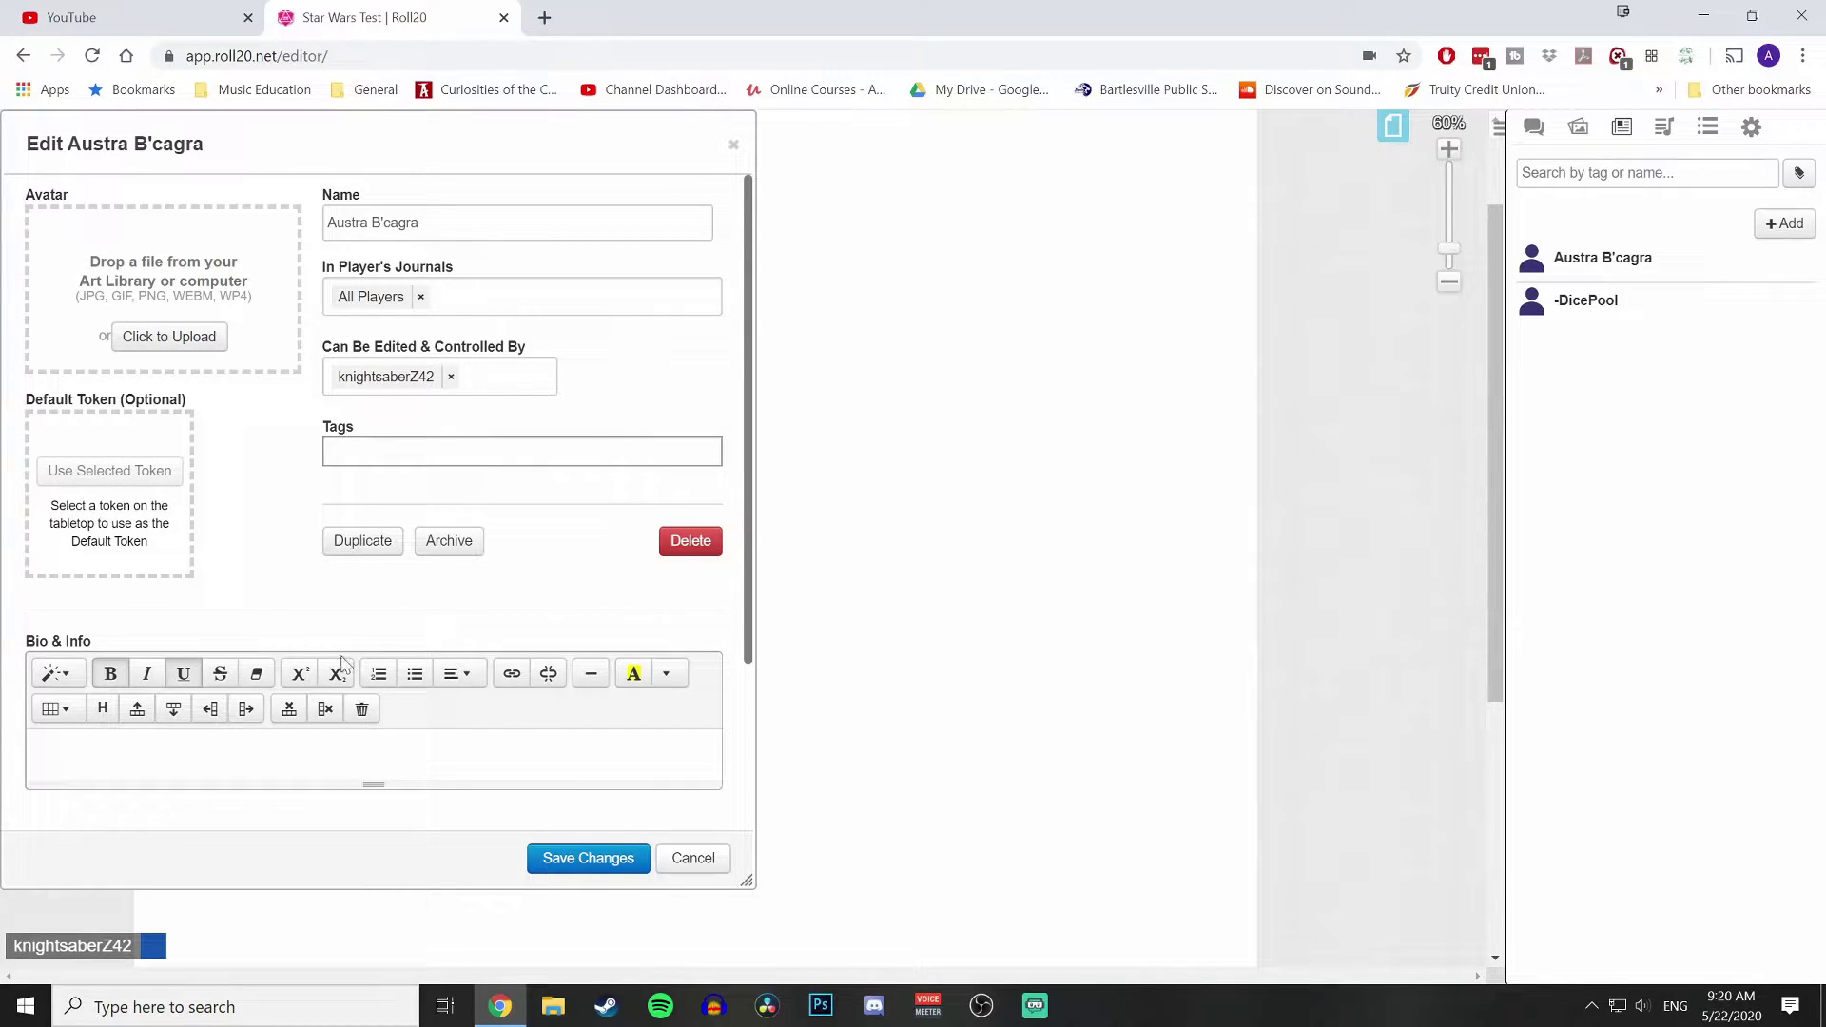
{"action": "left_click", "coordinate": [585, 859]}
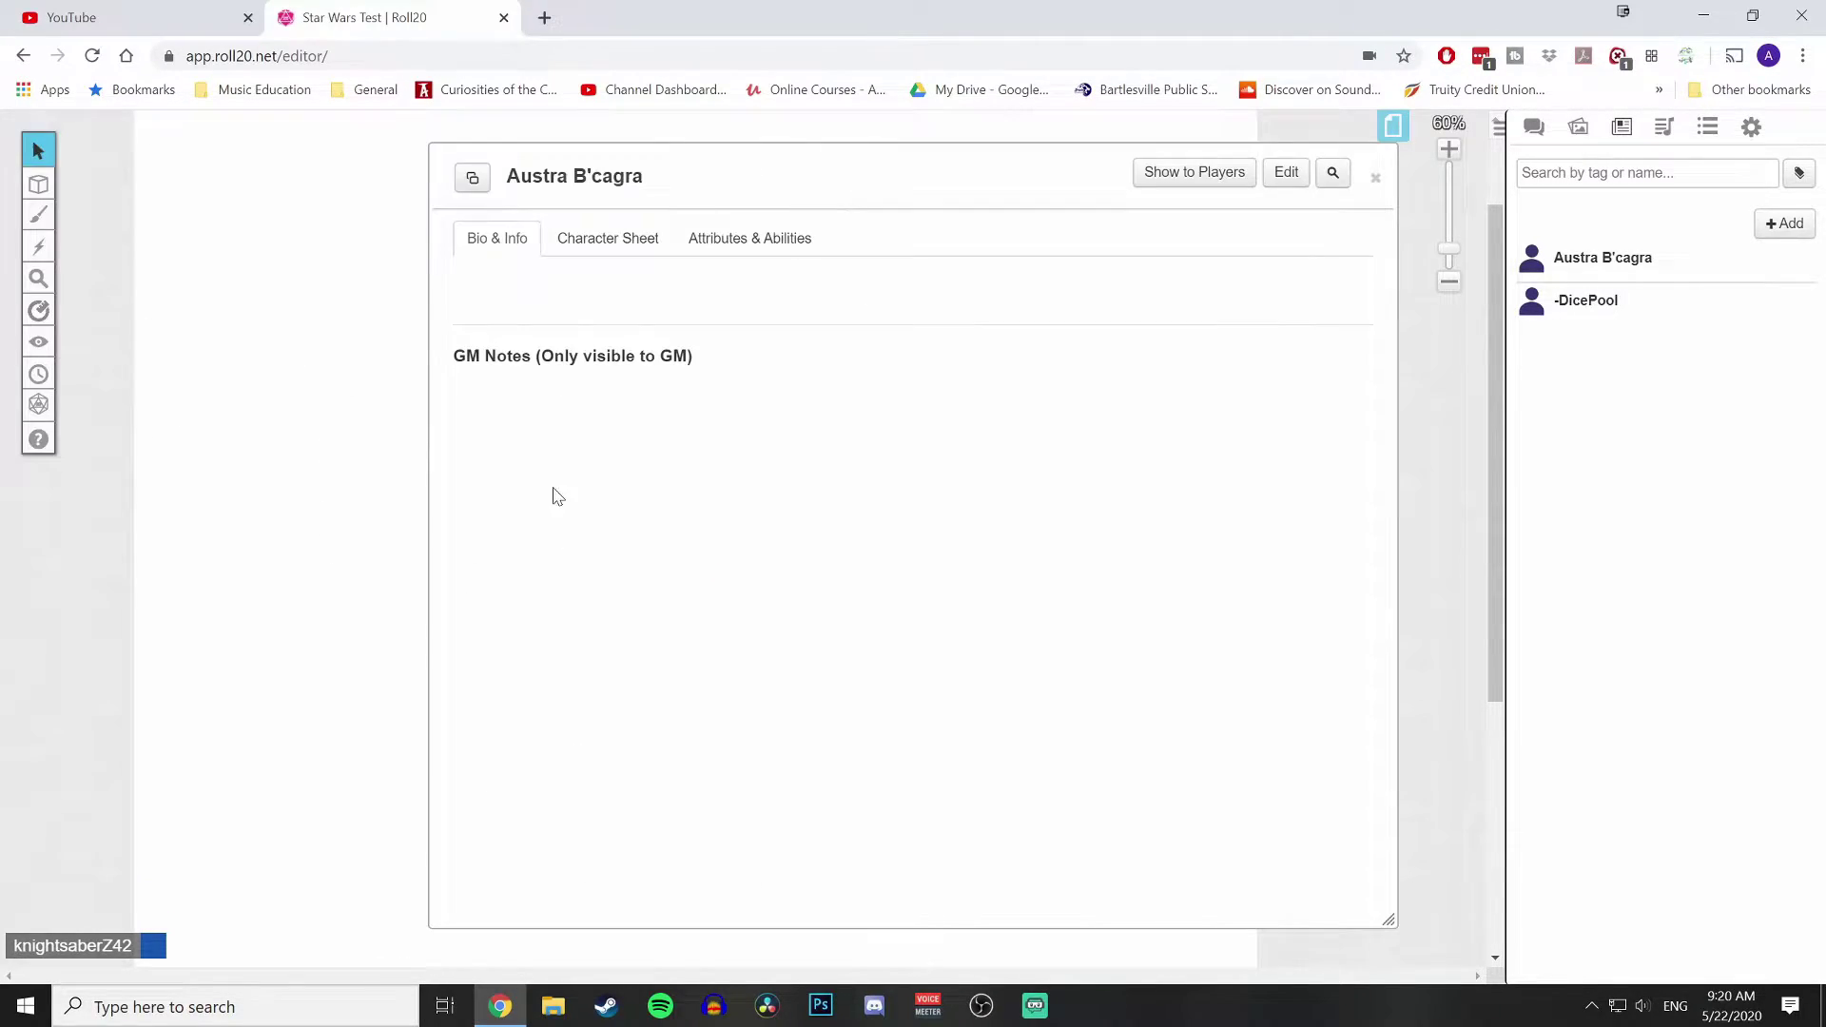
View the Character Sheet and scroll through its Dice Pool, Destiny Pool and Stats
{"action": "left_click", "coordinate": [600, 253]}
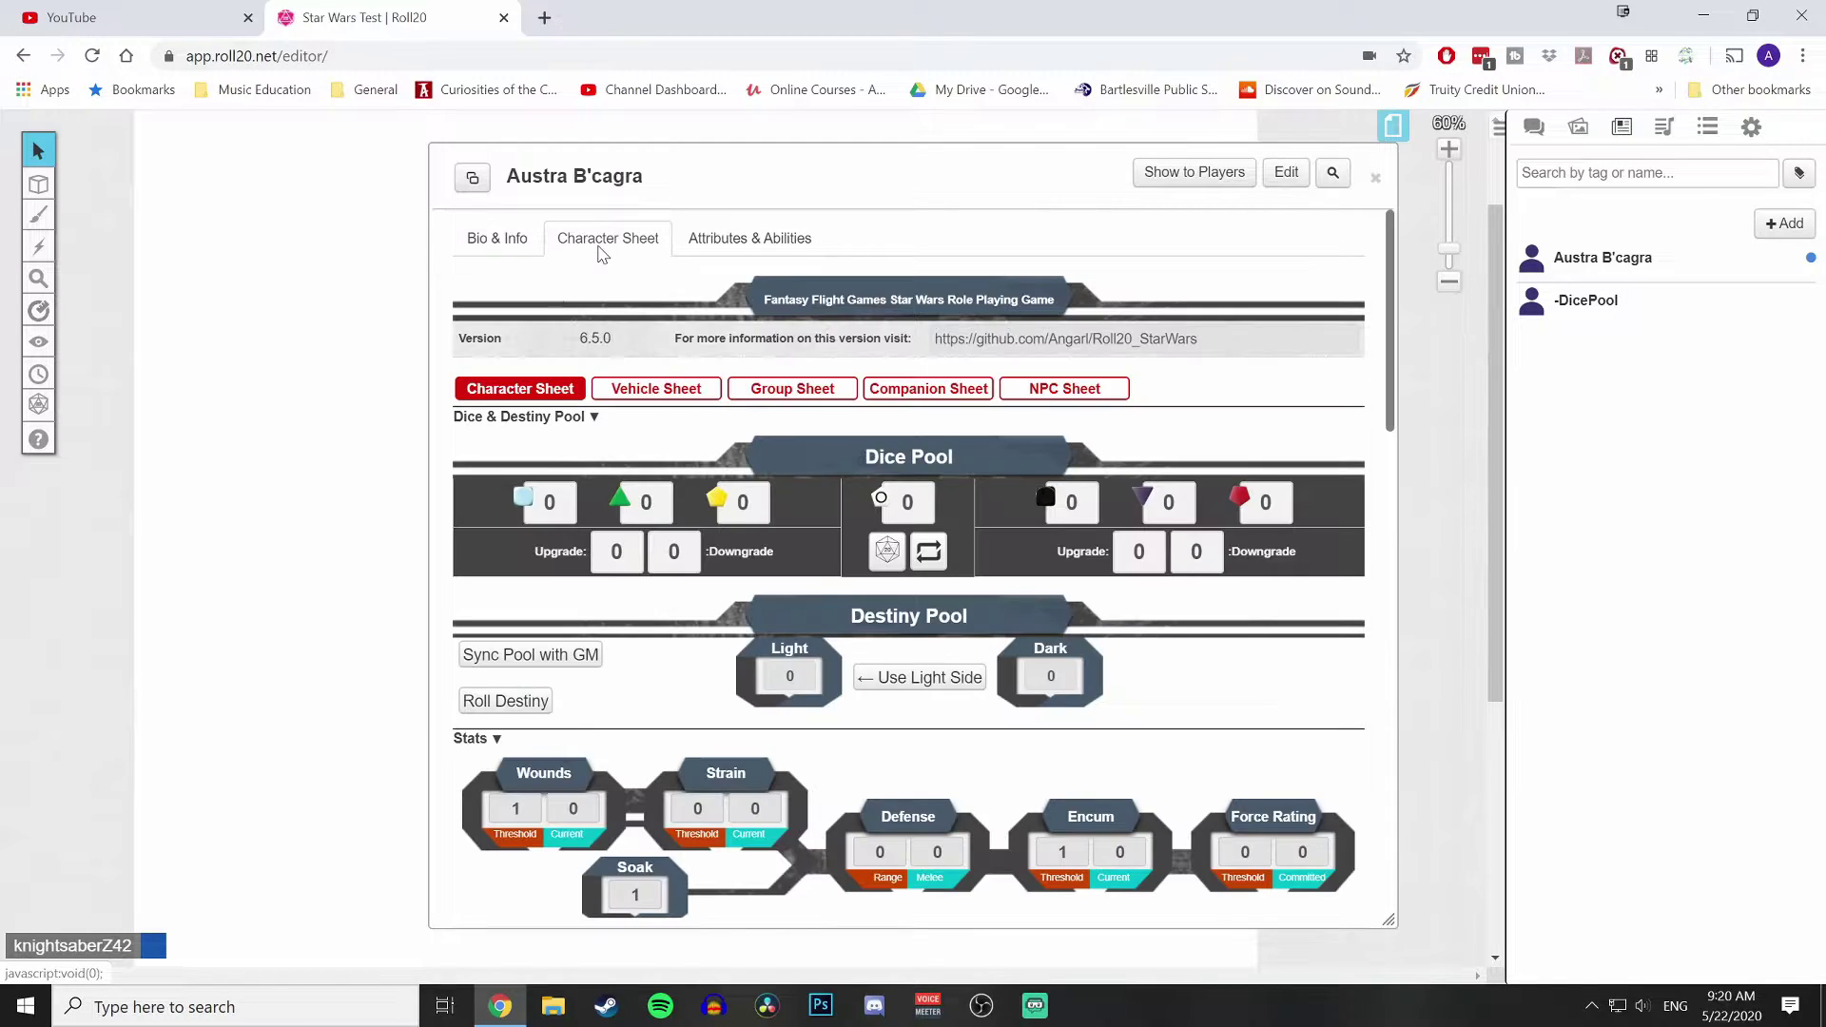
{"action": "scroll", "coordinate": [780, 390], "scroll_direction": "down", "scroll_amount": 5}
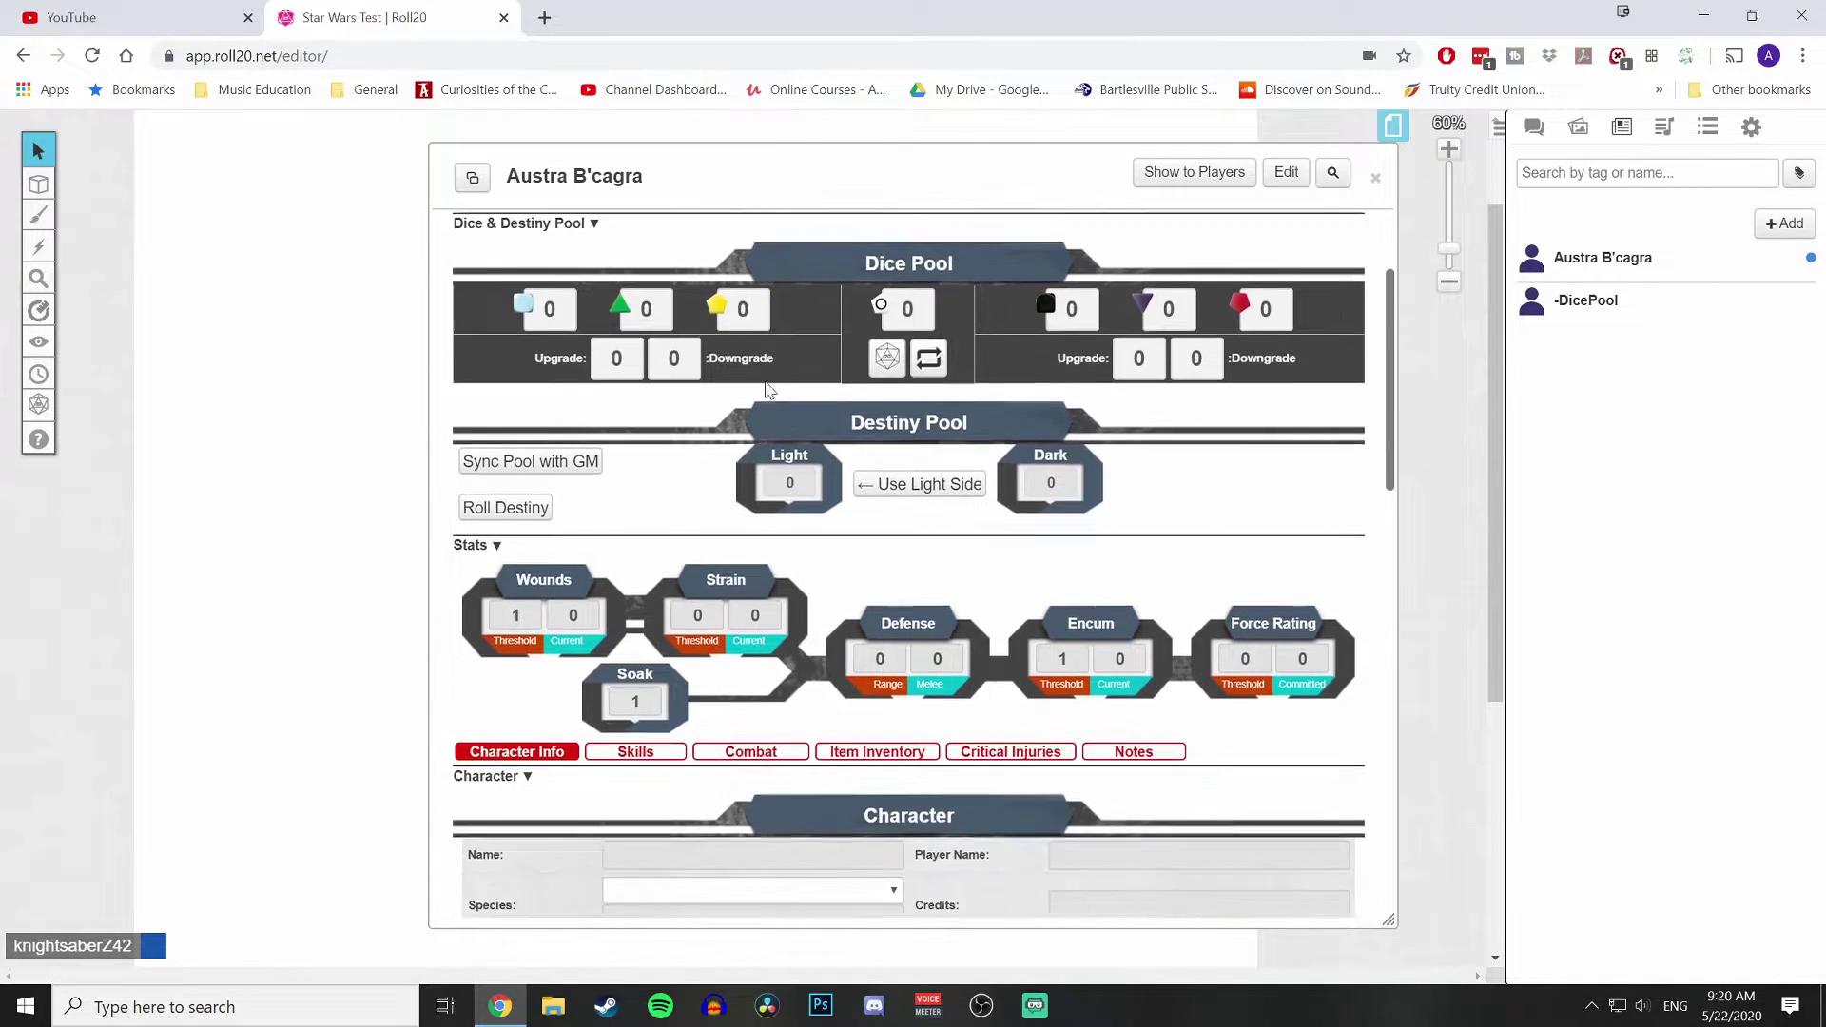
{"action": "scroll", "coordinate": [795, 390], "scroll_direction": "down", "scroll_amount": 15}
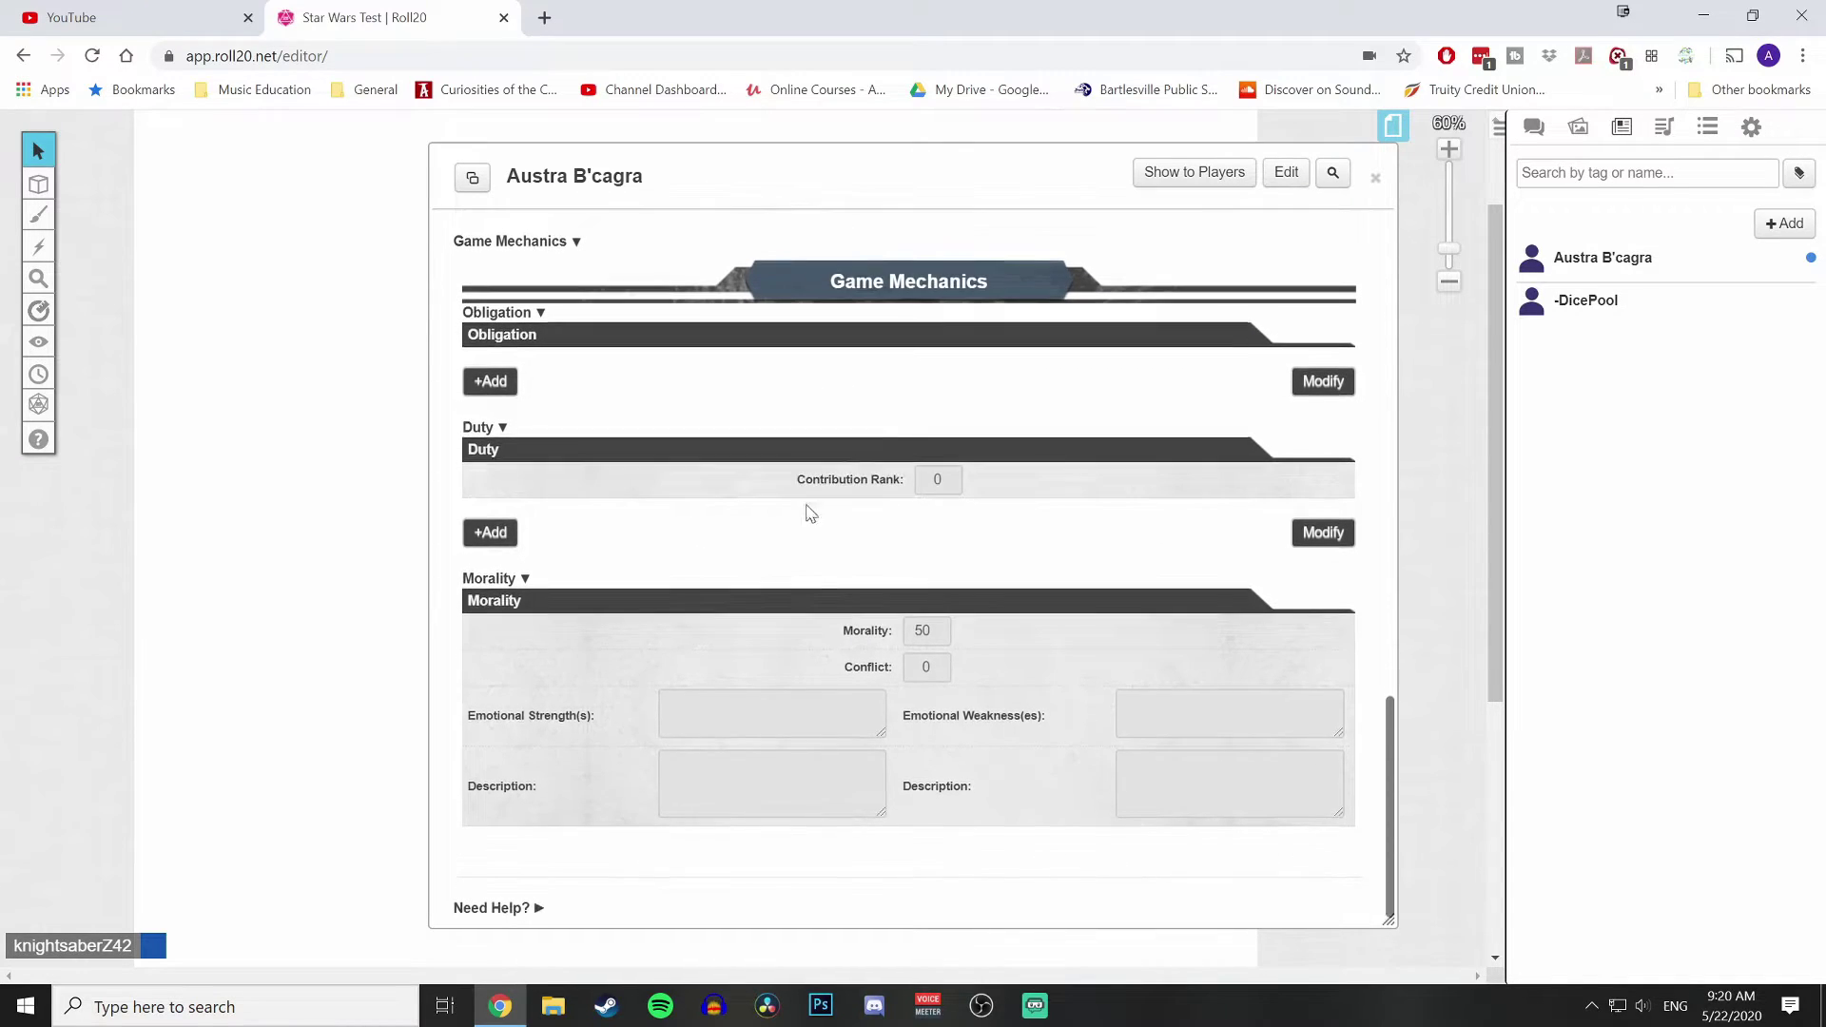
{"action": "scroll", "coordinate": [884, 681], "scroll_direction": "up", "scroll_amount": 20}
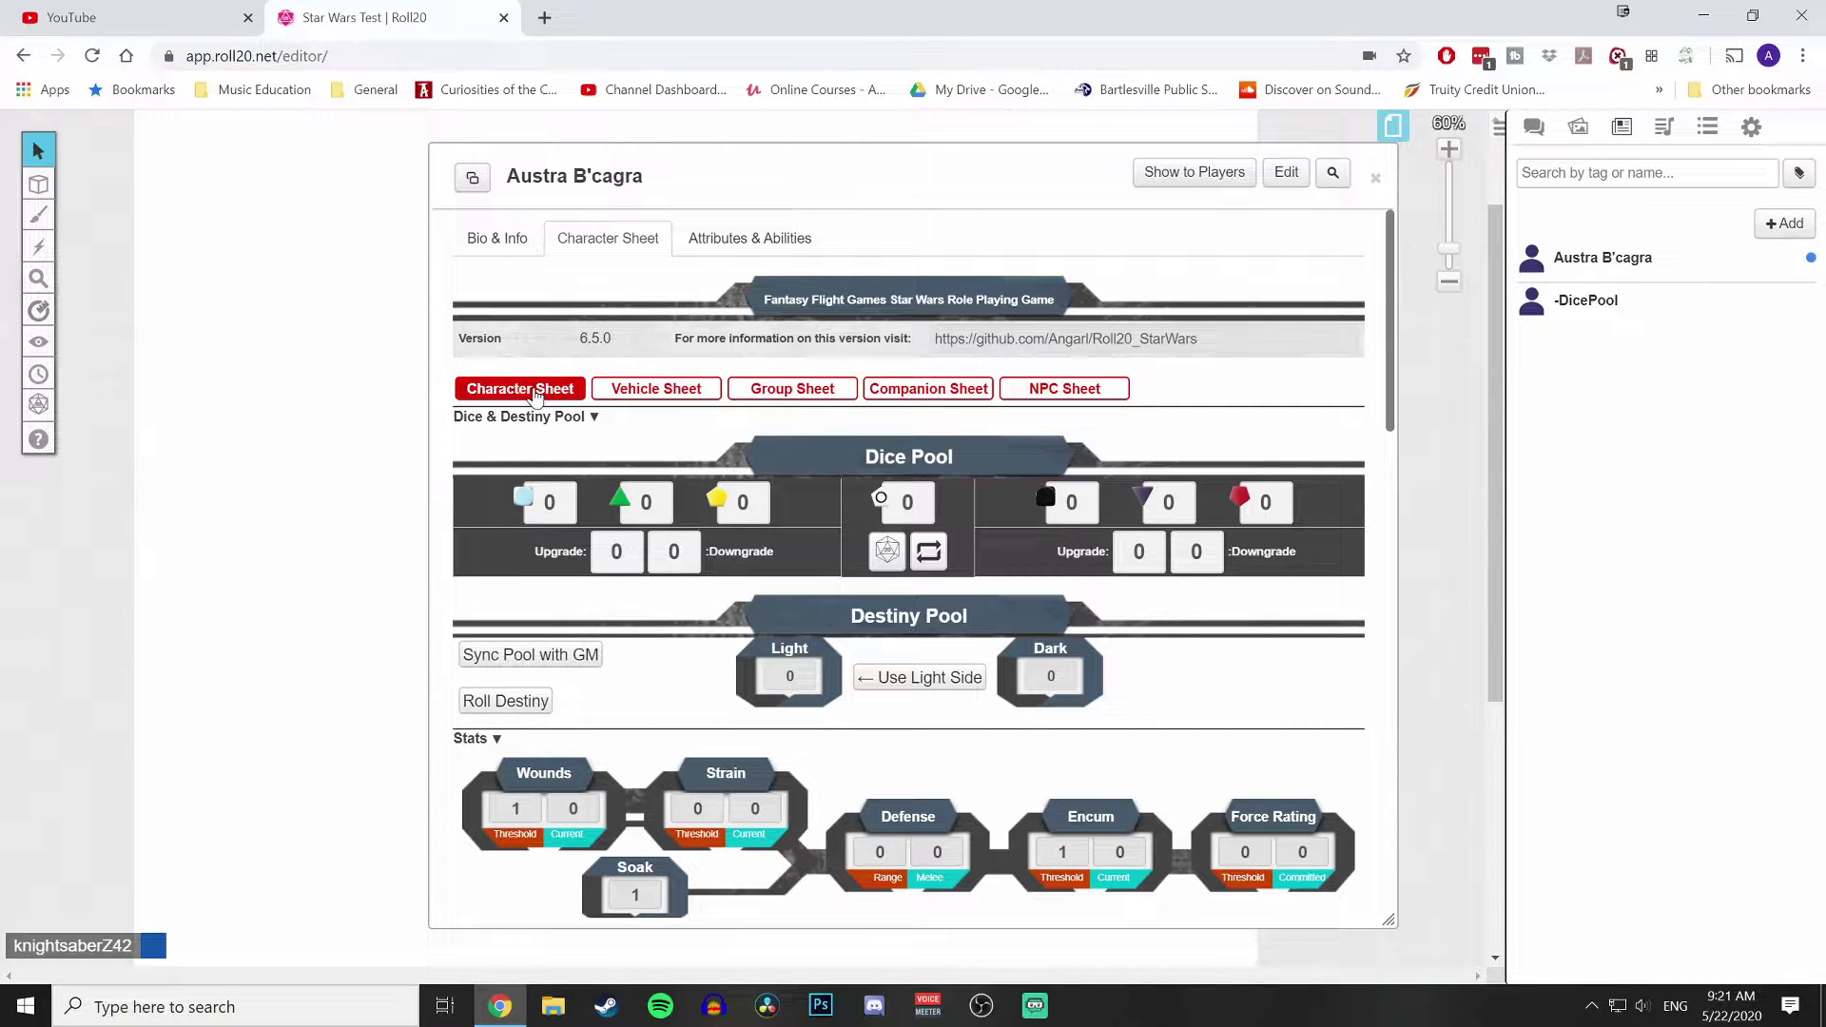
Switch to the Vehicle Sheet, preview Planetary and Beast, then return to Starship
{"action": "left_click", "coordinate": [655, 398]}
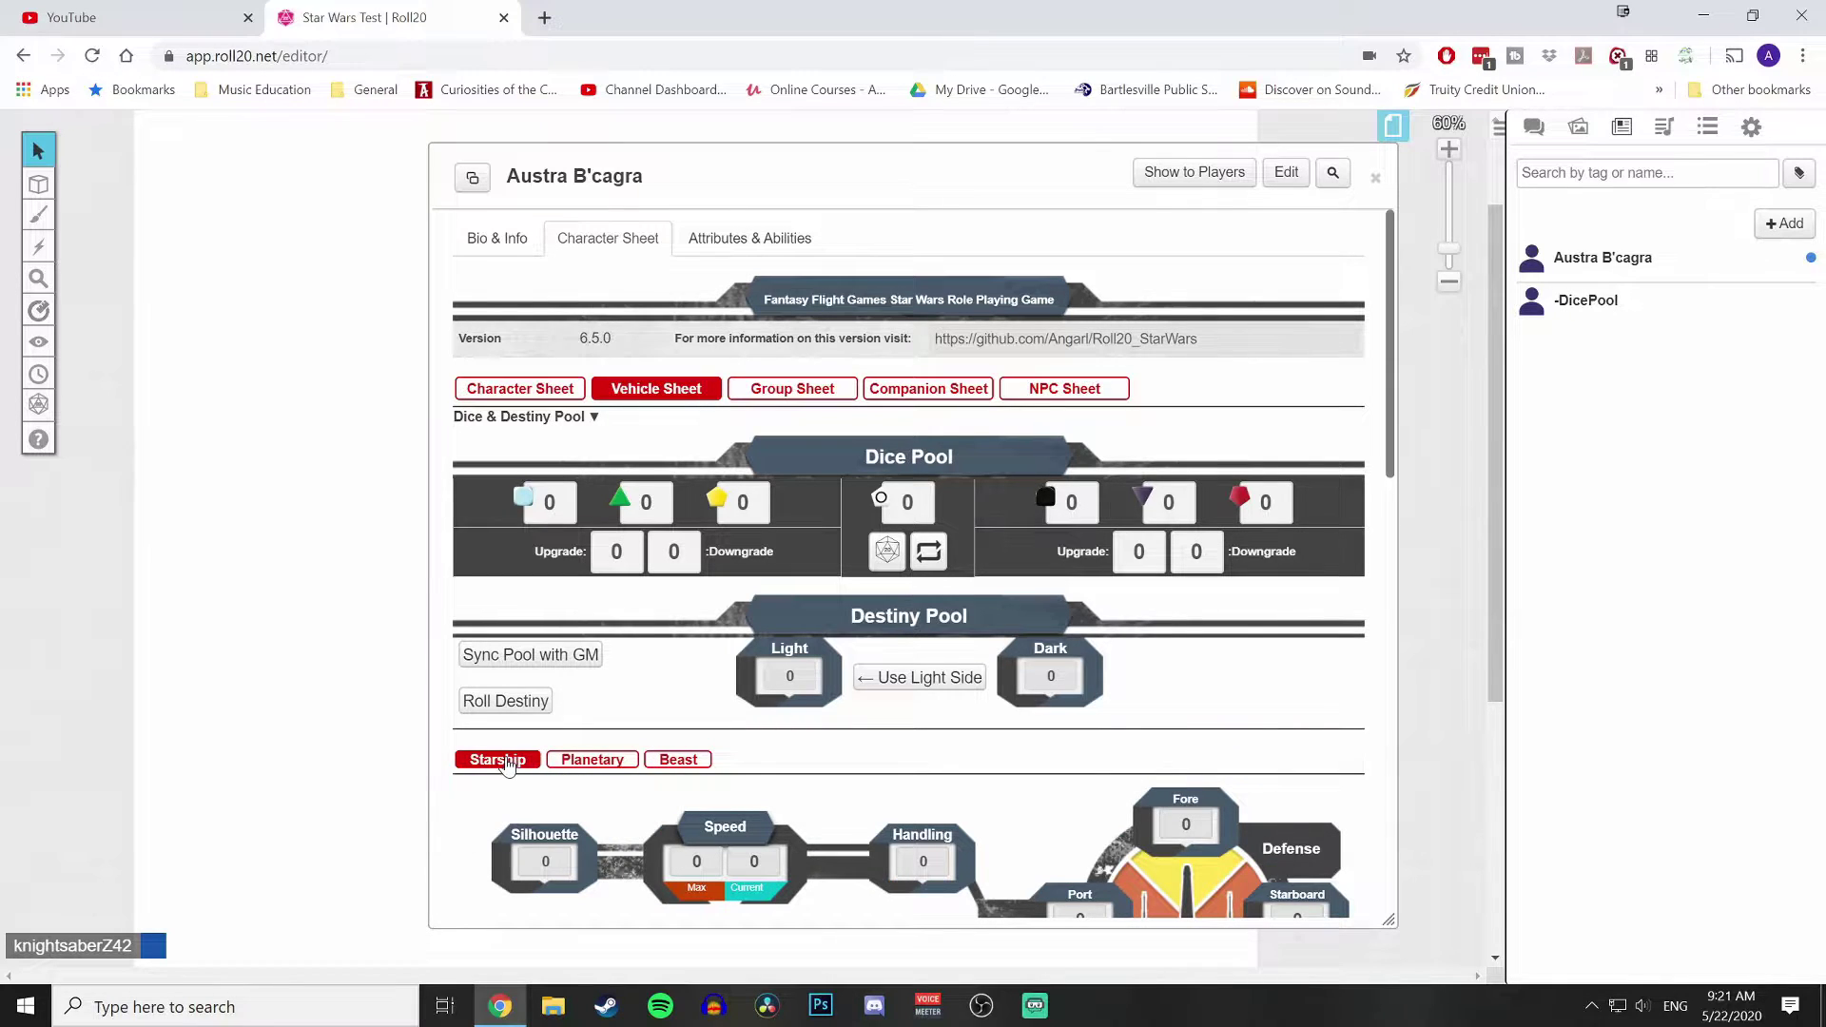
{"action": "left_click", "coordinate": [590, 760]}
{"action": "left_click", "coordinate": [699, 763]}
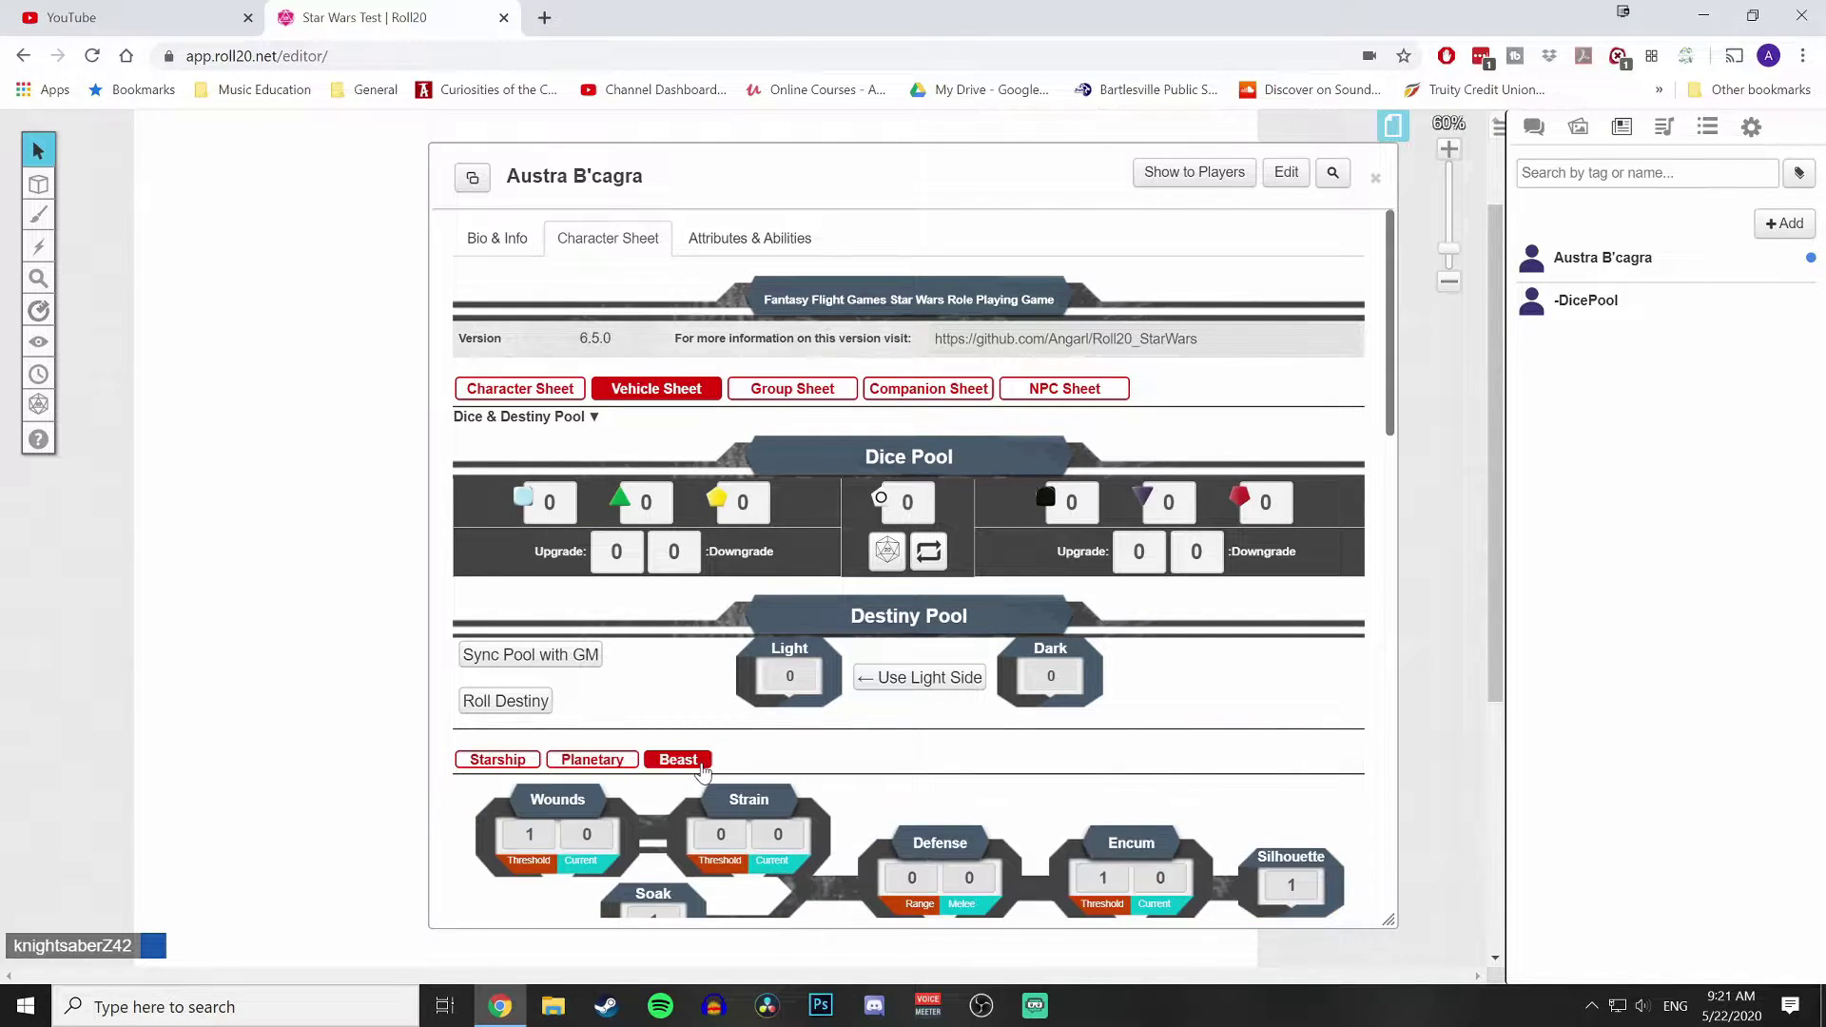
{"action": "left_click", "coordinate": [498, 760]}
Review the Space Vehicle Details, then switch the sheet to the Group layout
{"action": "scroll", "coordinate": [650, 699], "scroll_direction": "down", "scroll_amount": 8}
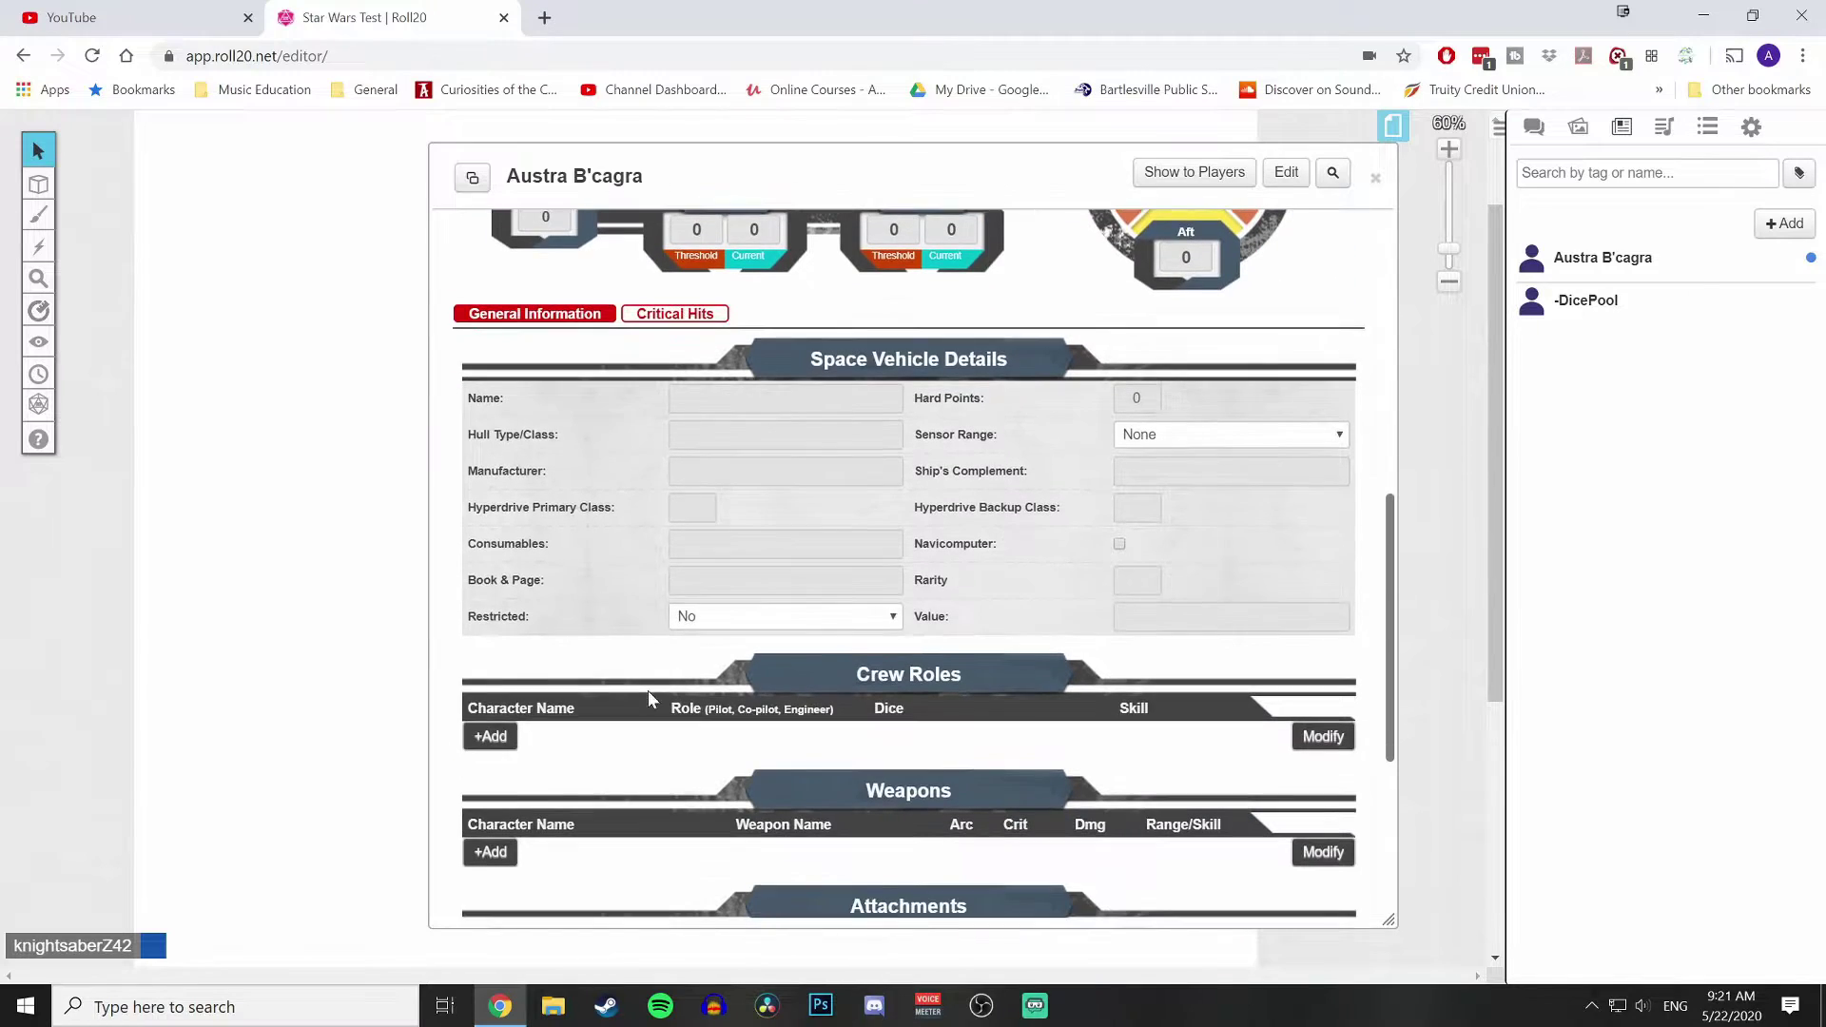
{"action": "scroll", "coordinate": [828, 504], "scroll_direction": "up", "scroll_amount": 3}
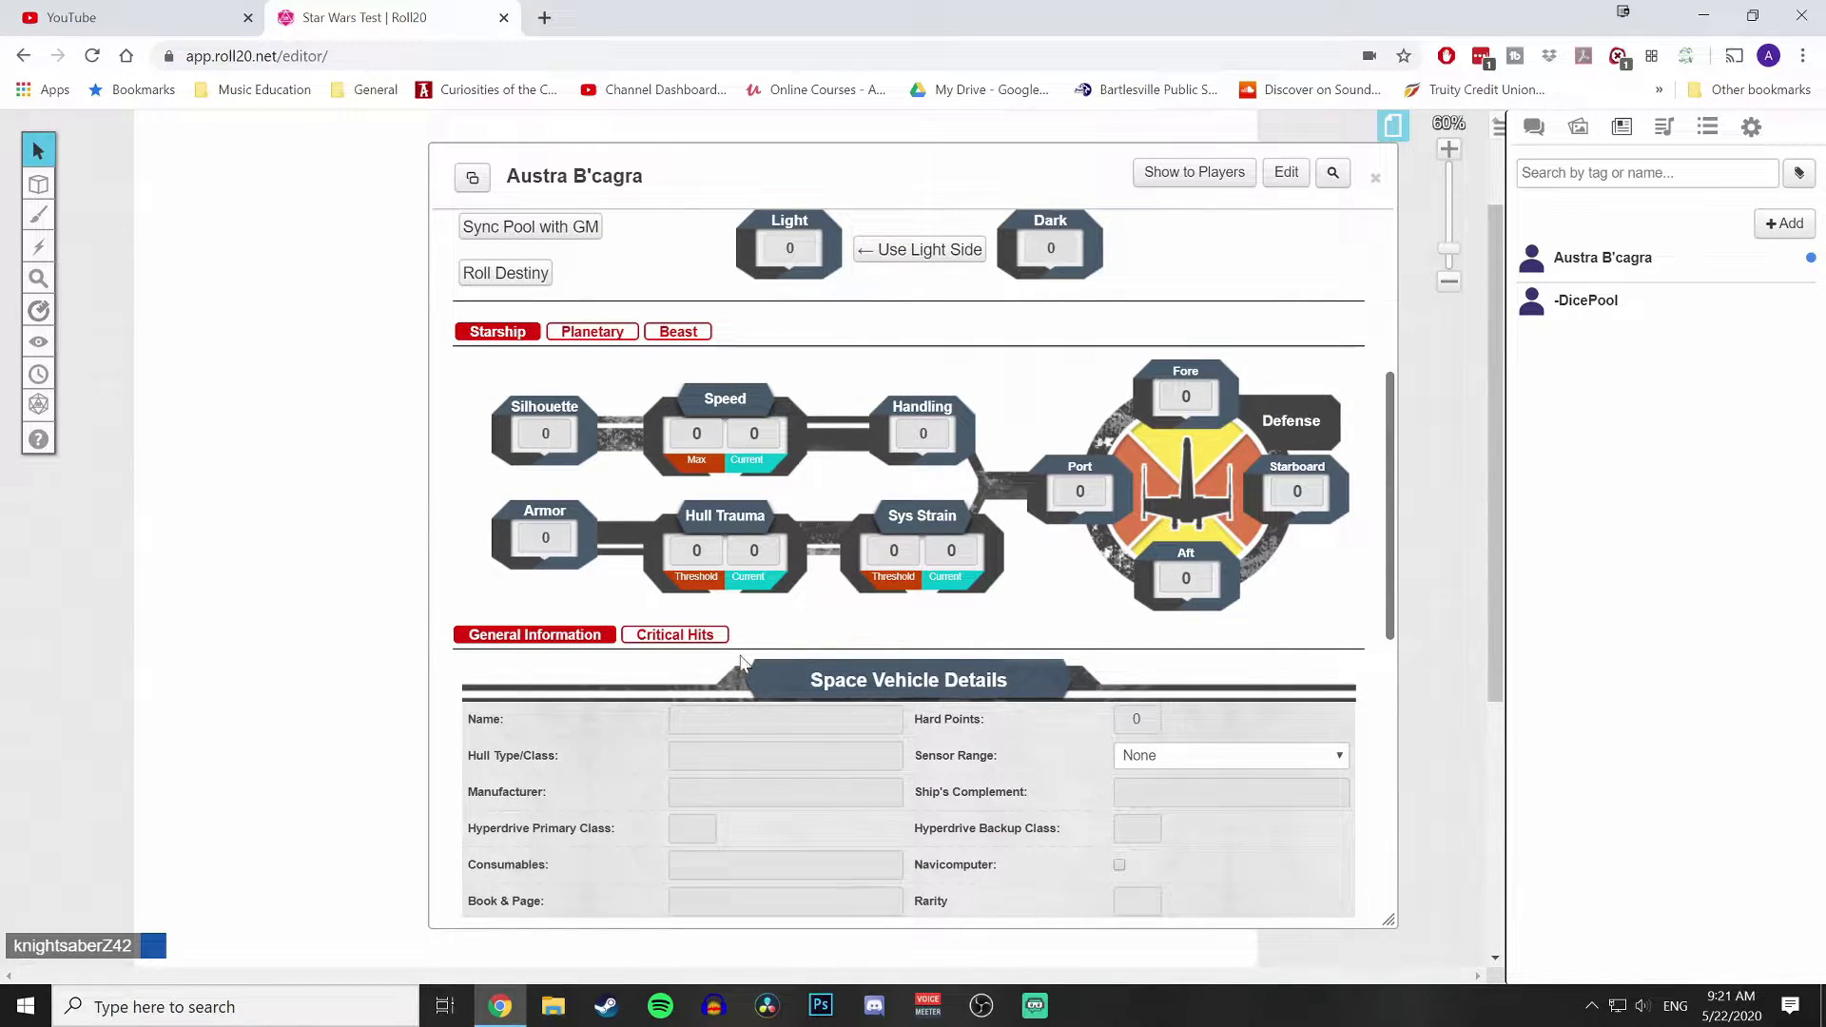
{"action": "scroll", "coordinate": [743, 664], "scroll_direction": "down", "scroll_amount": 3}
{"action": "scroll", "coordinate": [744, 664], "scroll_direction": "down", "scroll_amount": 2}
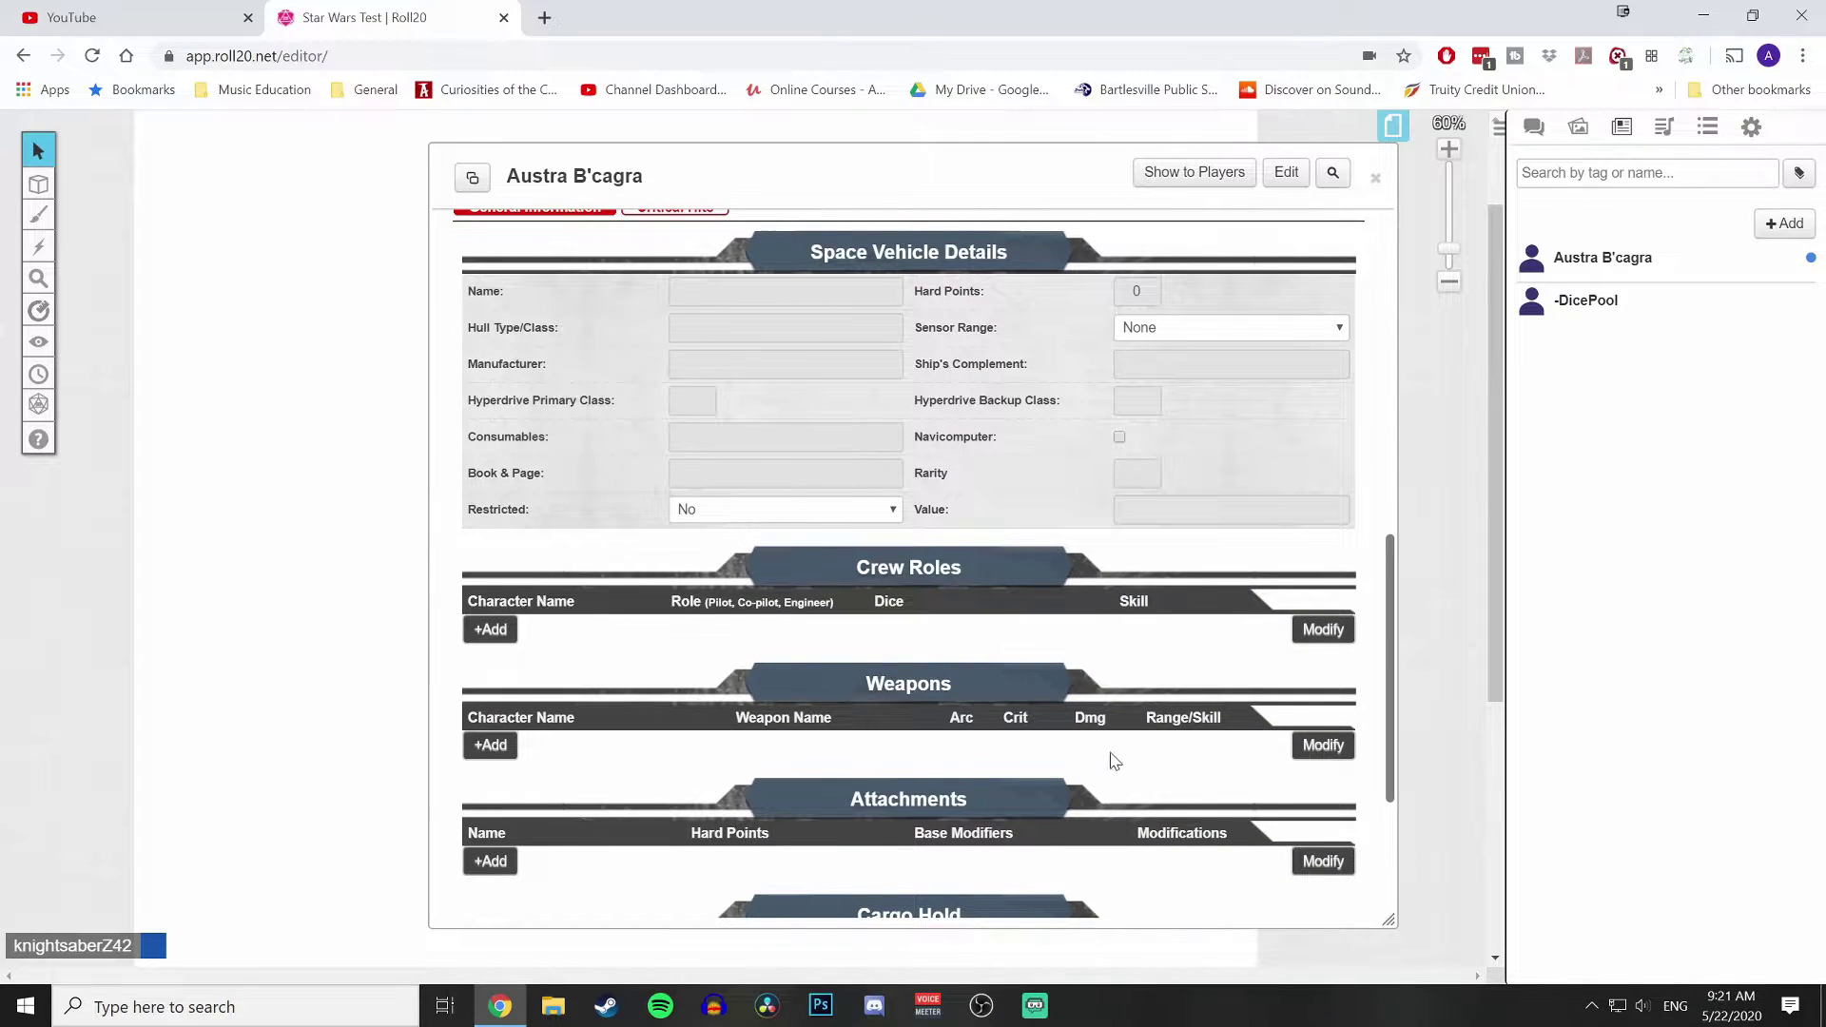
{"action": "scroll", "coordinate": [735, 665], "scroll_direction": "up", "scroll_amount": 10}
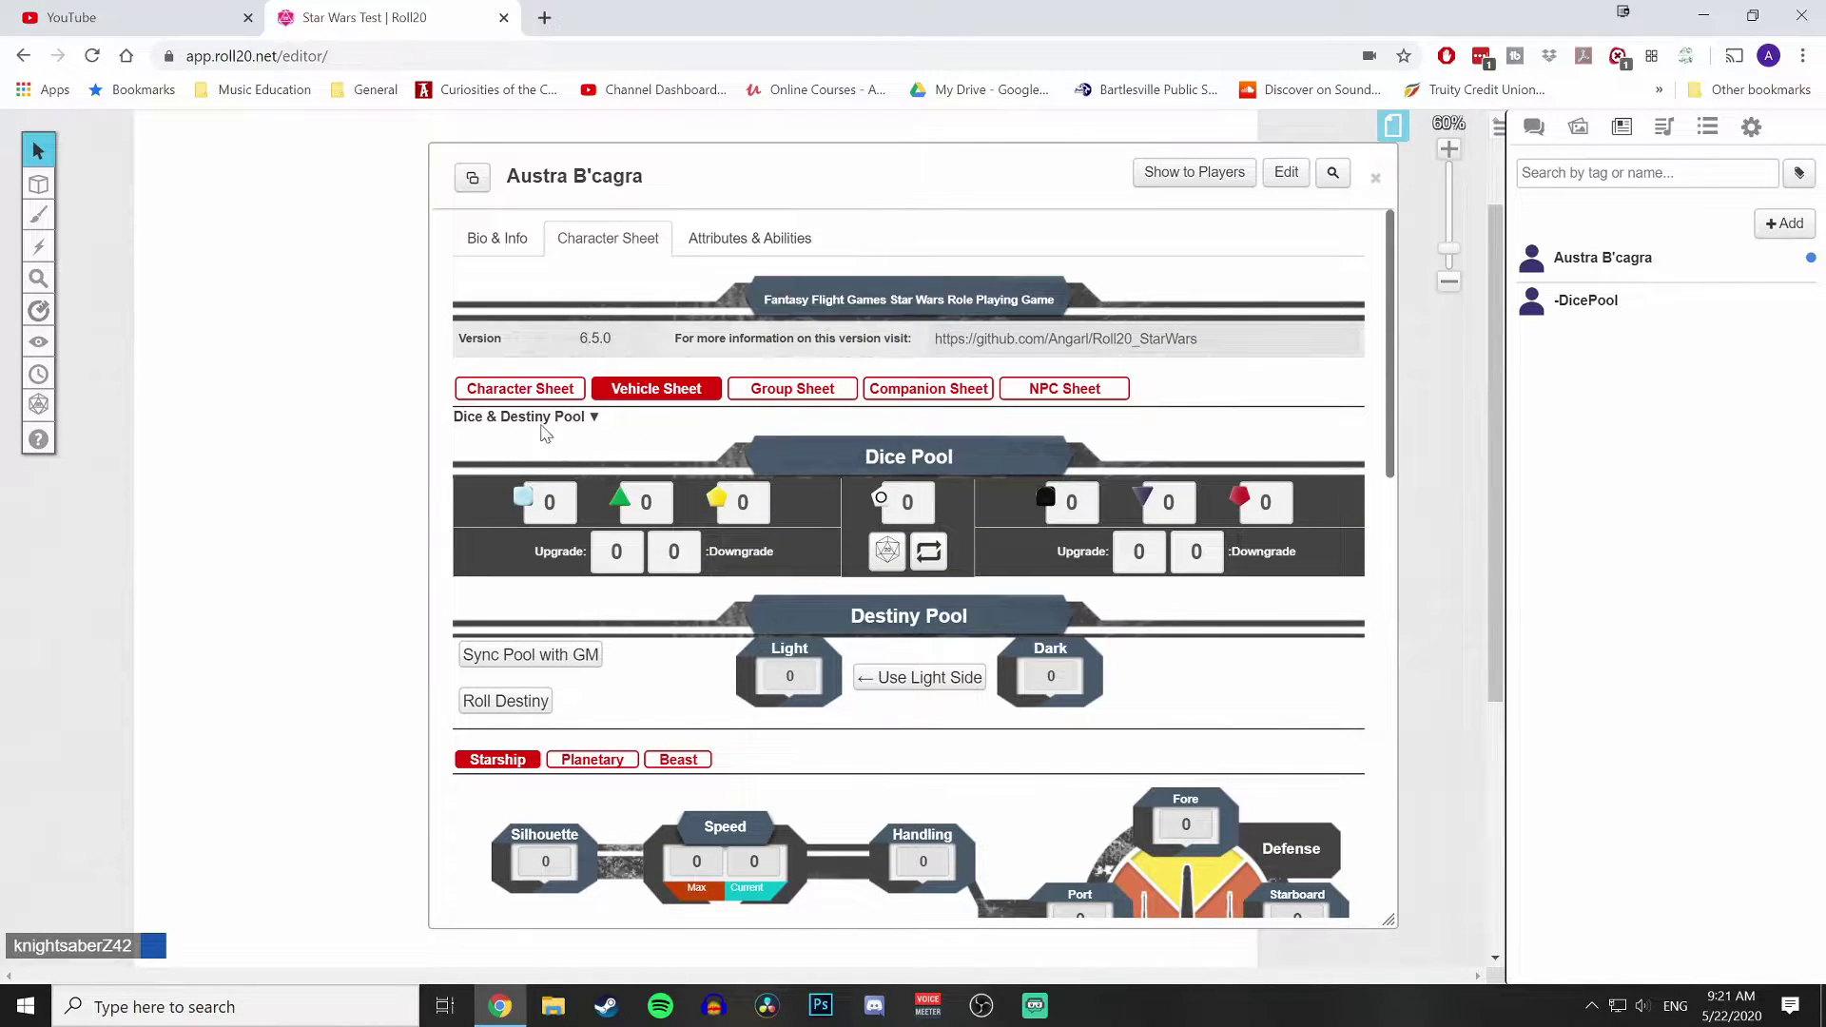
{"action": "scroll", "coordinate": [868, 766], "scroll_direction": "down", "scroll_amount": 5}
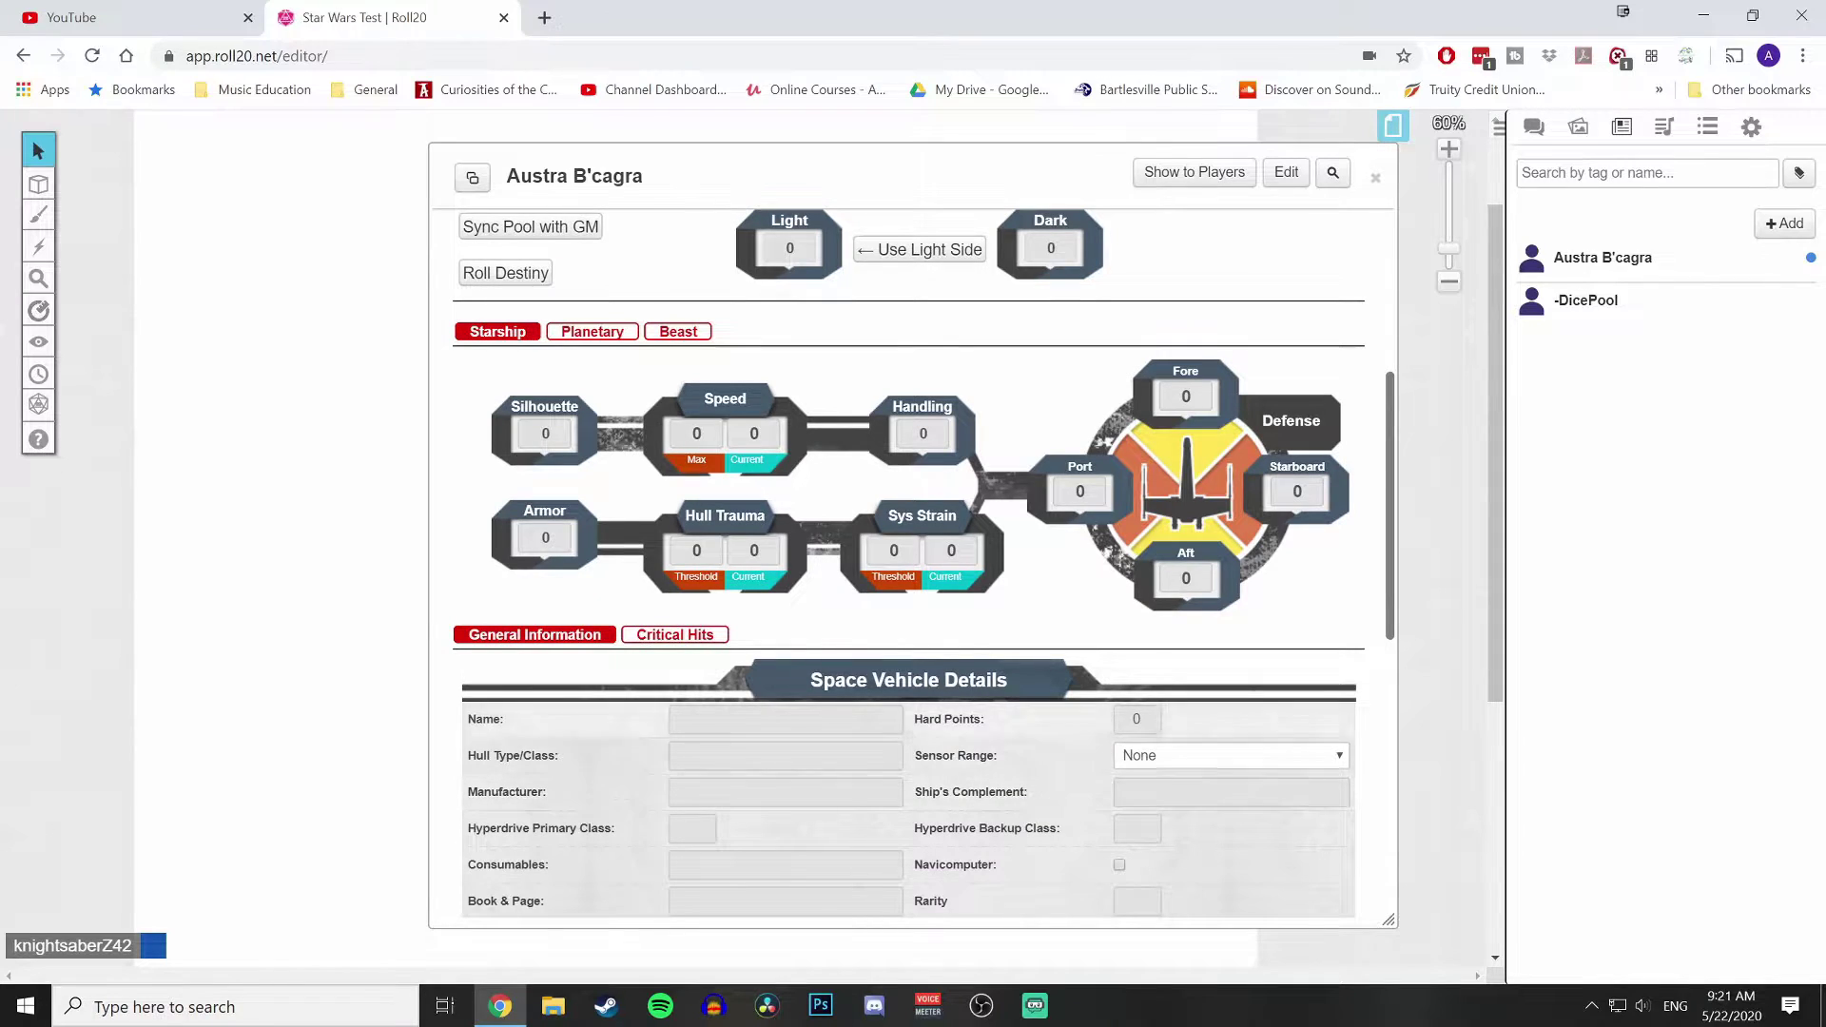
{"action": "scroll", "coordinate": [951, 775], "scroll_direction": "up", "scroll_amount": 1}
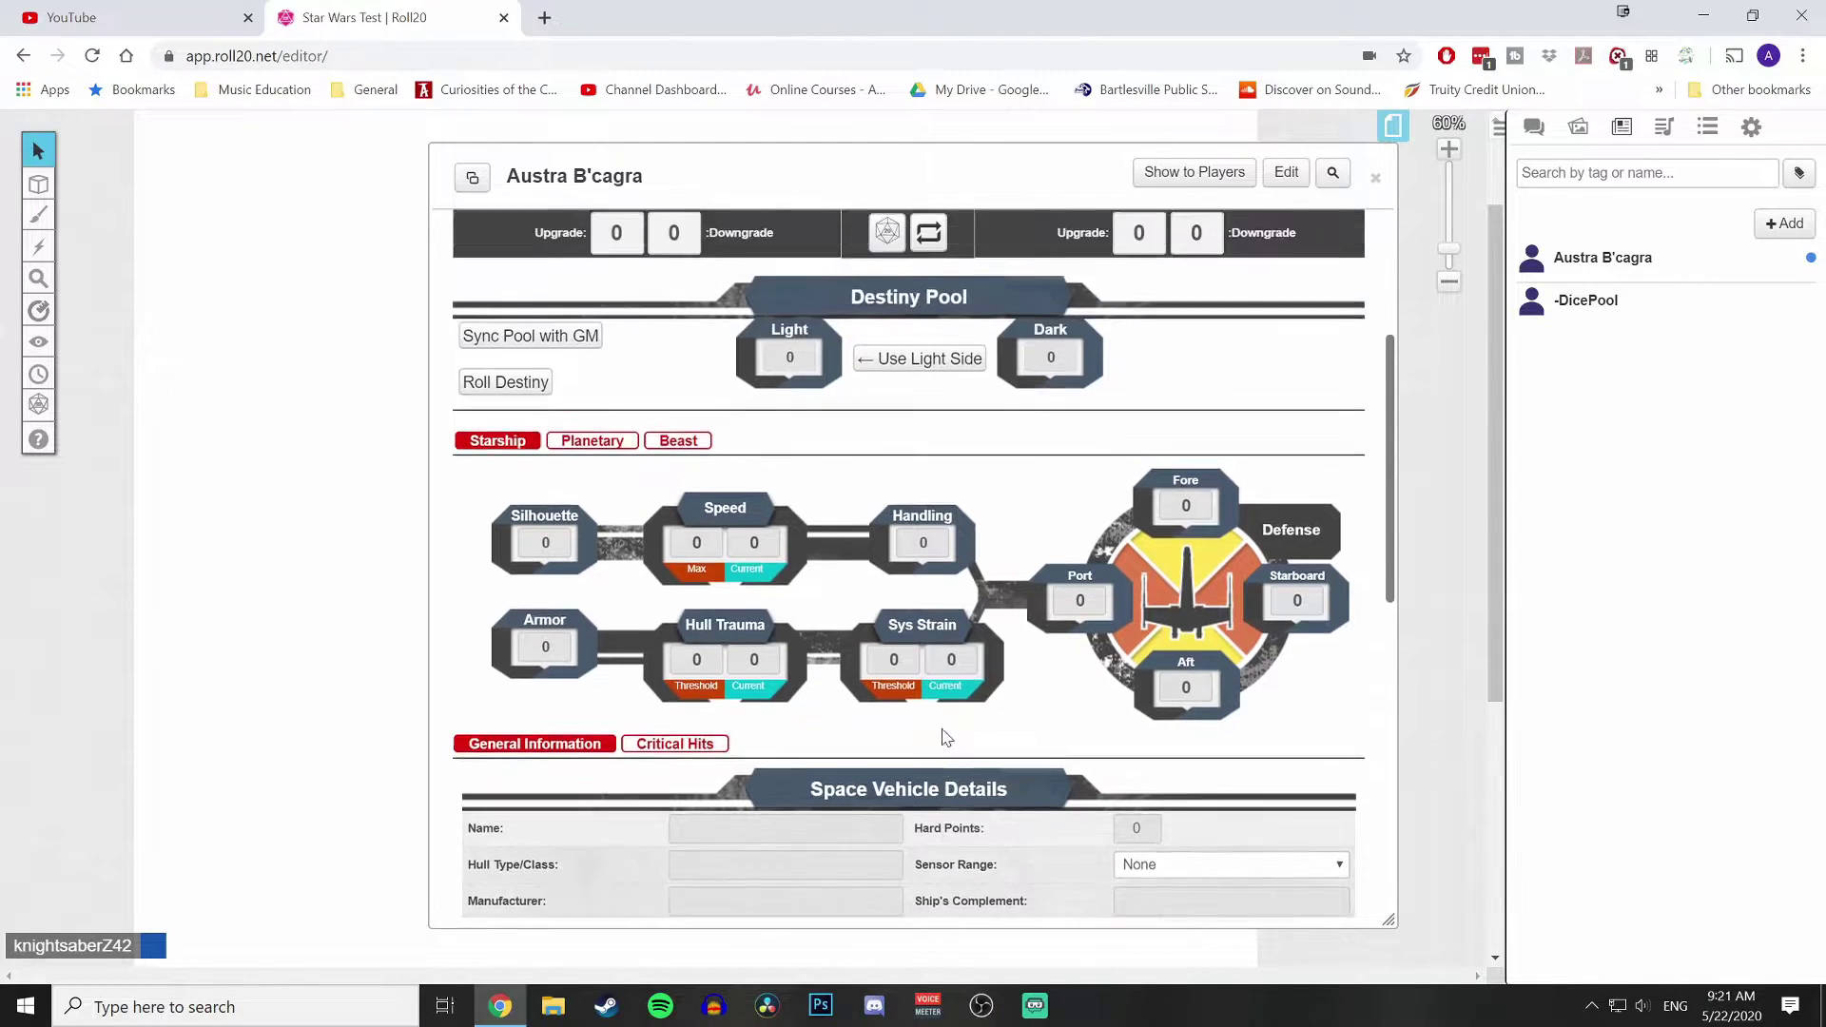
{"action": "scroll", "coordinate": [941, 799], "scroll_direction": "down", "scroll_amount": 3}
{"action": "scroll", "coordinate": [935, 813], "scroll_direction": "down", "scroll_amount": 2}
{"action": "scroll", "coordinate": [697, 559], "scroll_direction": "up", "scroll_amount": 8}
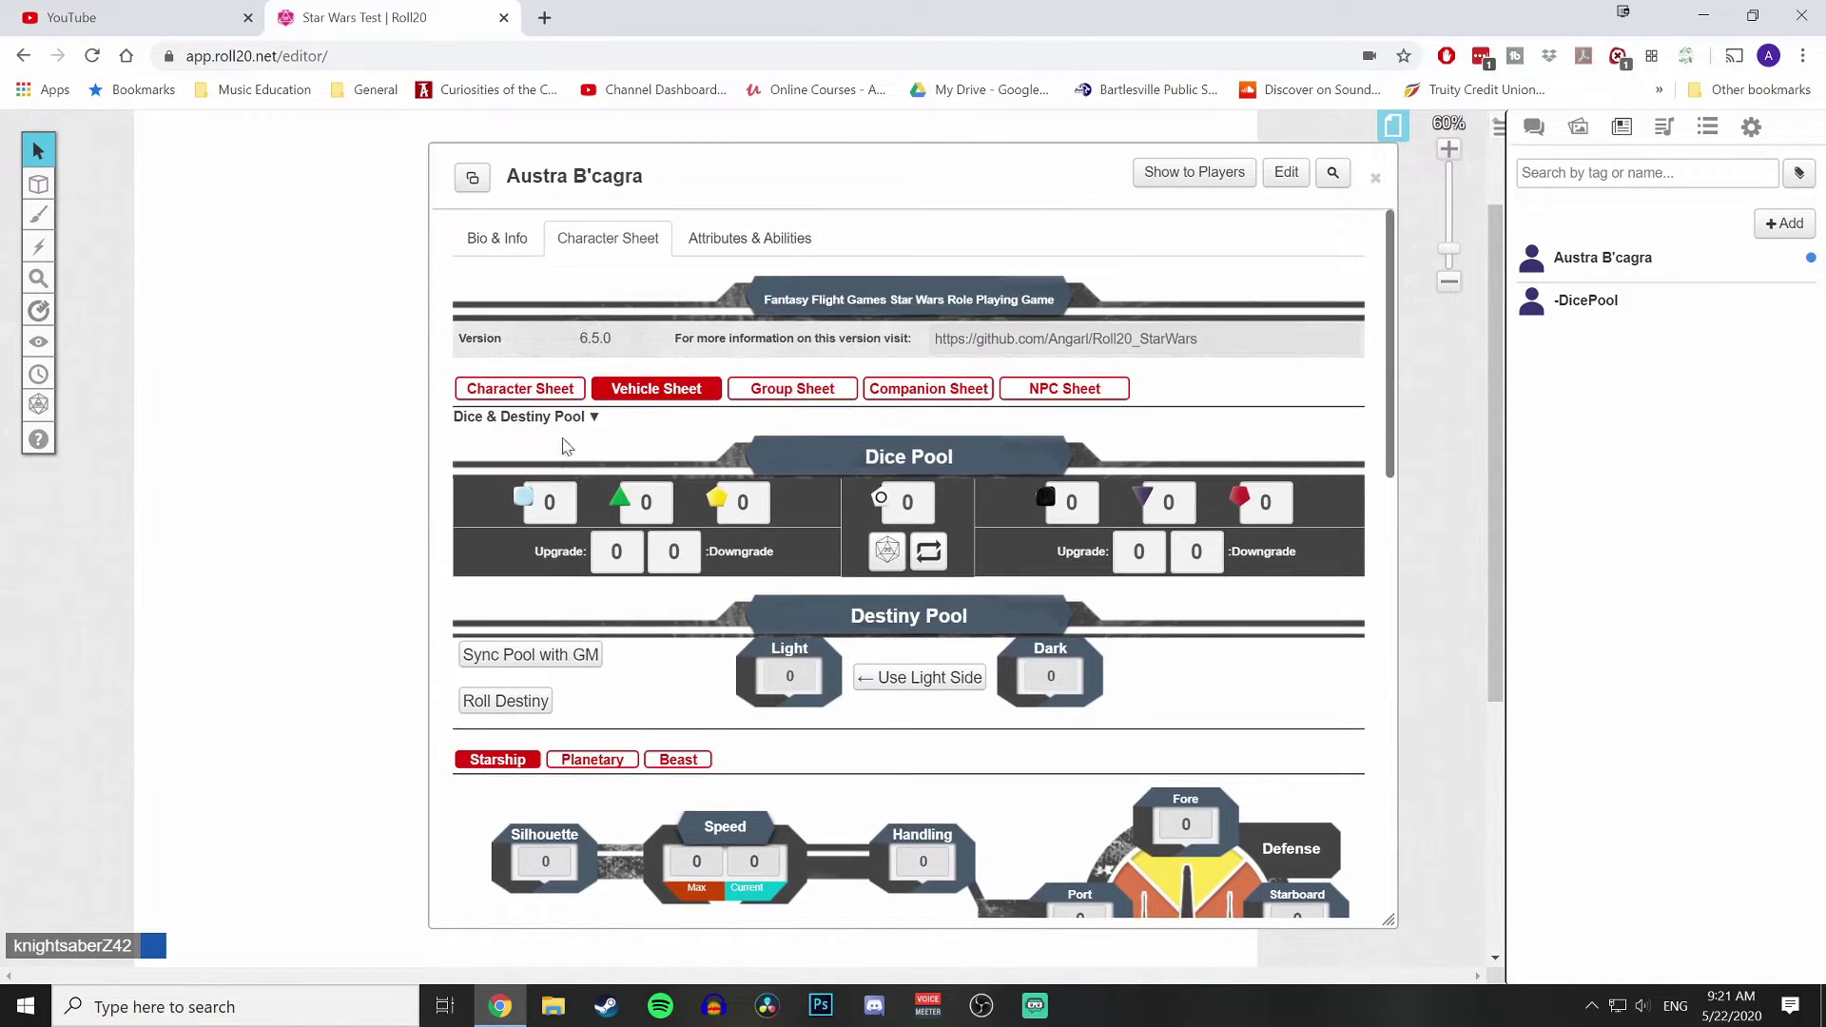
{"action": "scroll", "coordinate": [1072, 778], "scroll_direction": "down", "scroll_amount": 1}
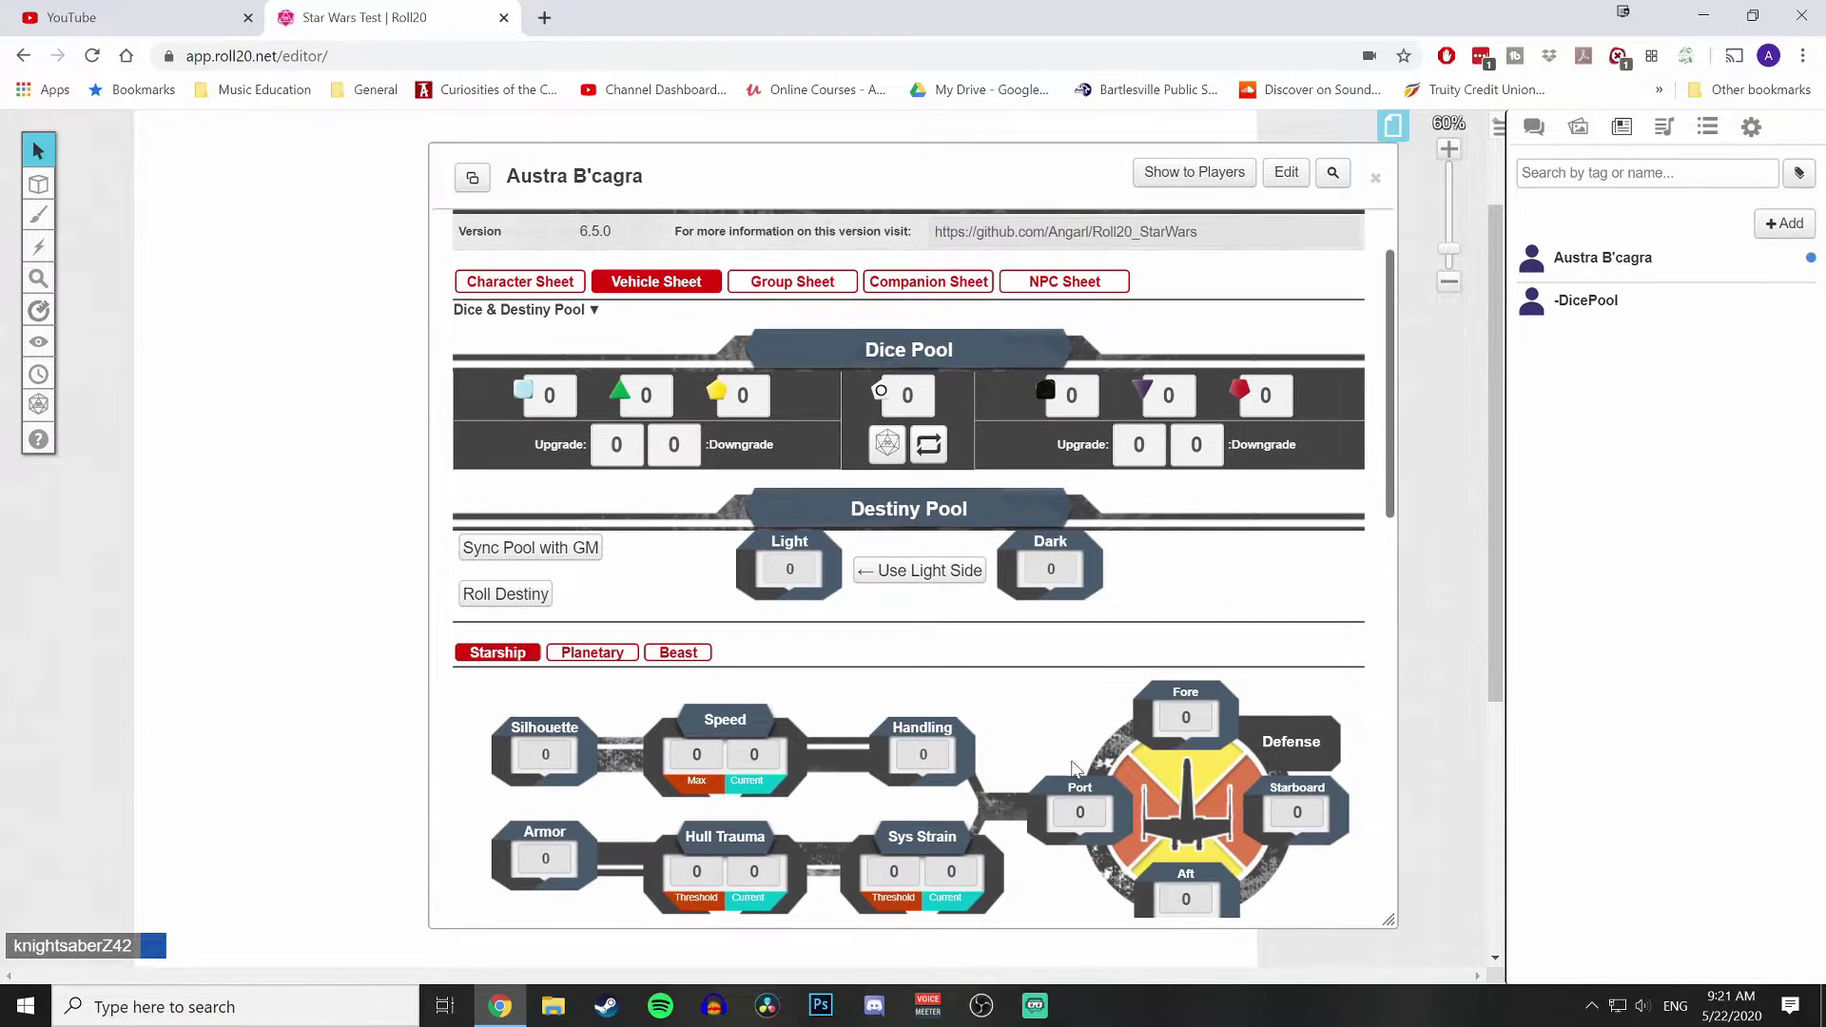
{"action": "scroll", "coordinate": [911, 585], "scroll_direction": "up", "scroll_amount": 1}
{"action": "left_click", "coordinate": [814, 395]}
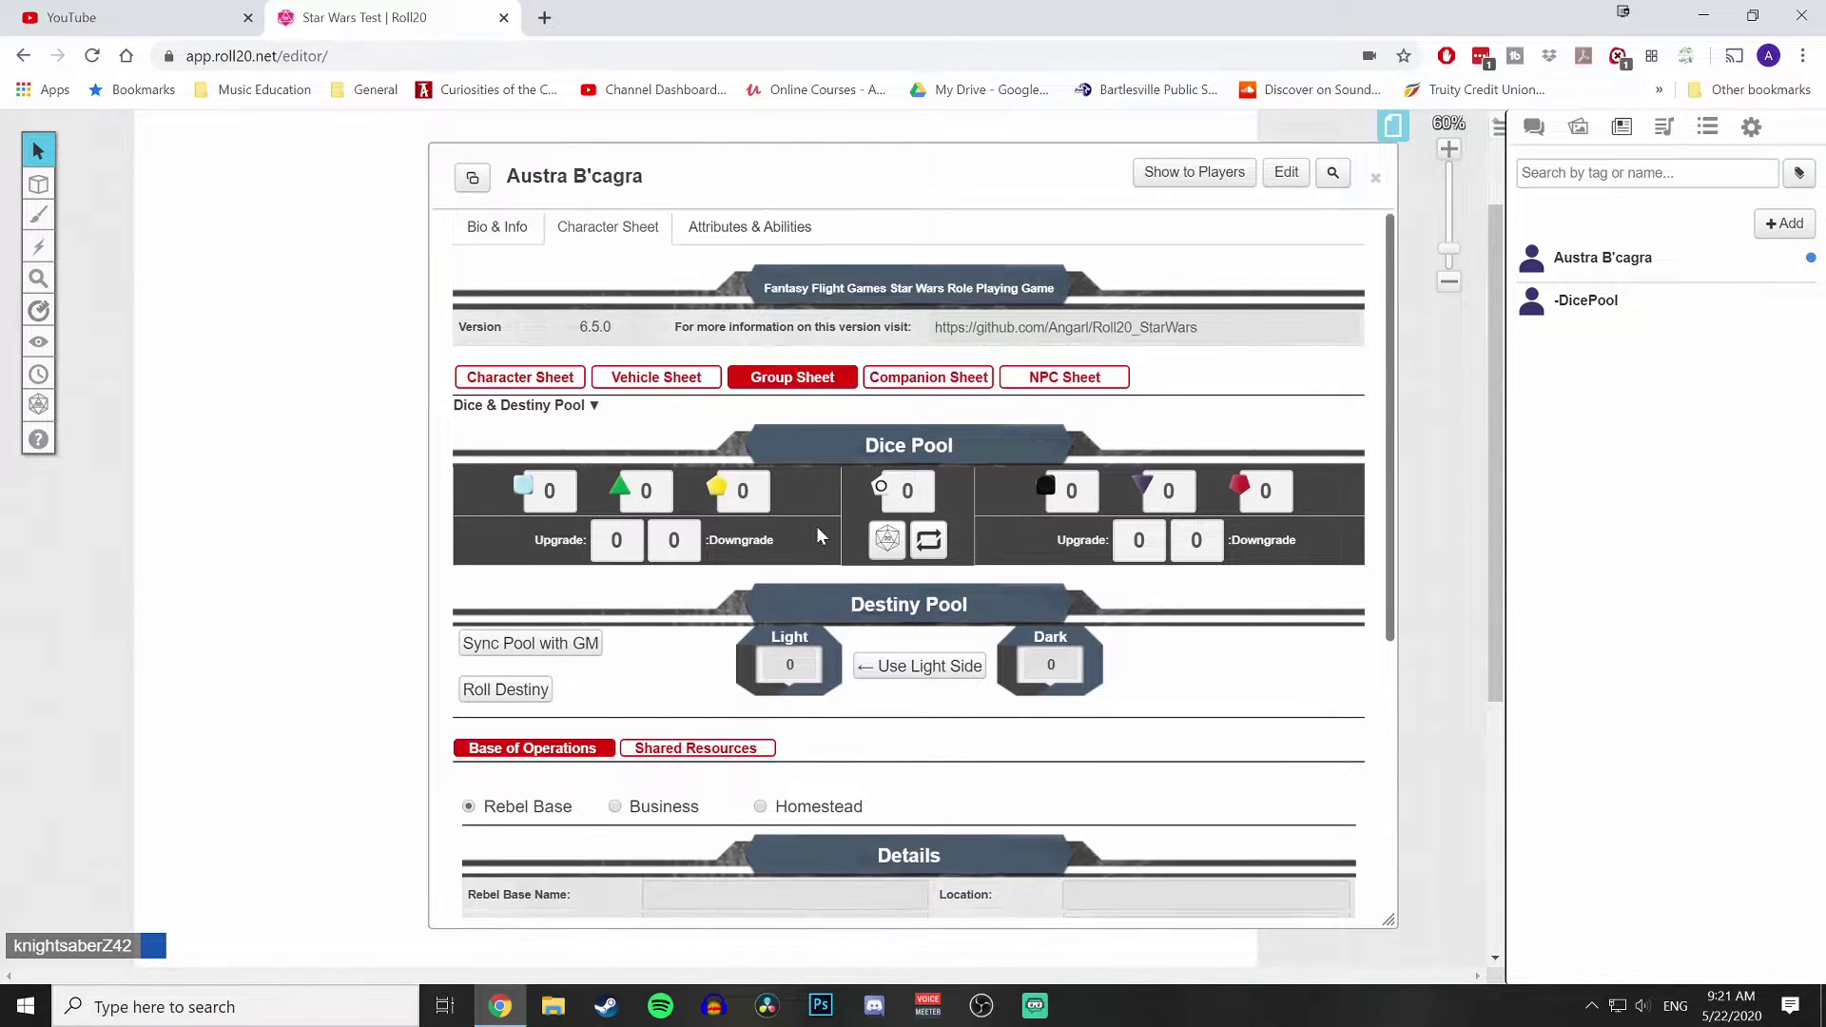
Look through the Group Sheet, then view the Companion Sheet layout
{"action": "scroll", "coordinate": [816, 527], "scroll_direction": "down", "scroll_amount": 1}
{"action": "scroll", "coordinate": [816, 527], "scroll_direction": "down", "scroll_amount": 1}
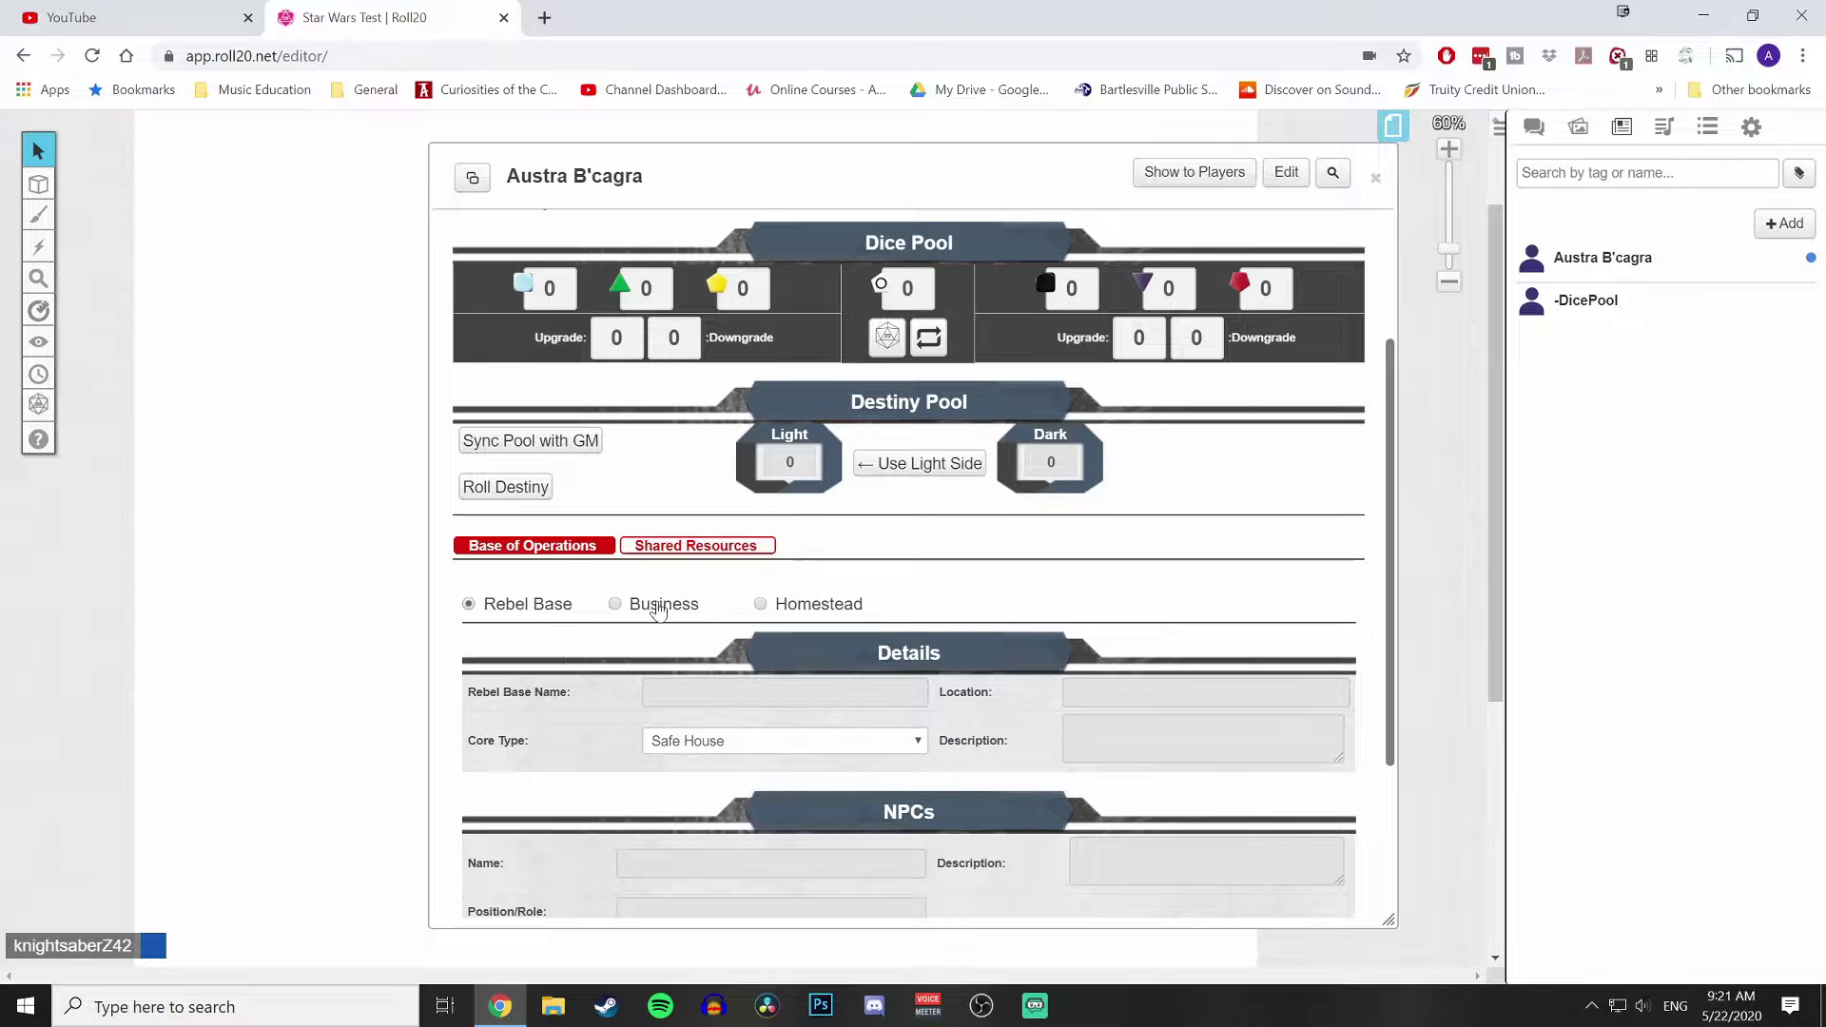
{"action": "scroll", "coordinate": [804, 620], "scroll_direction": "down", "scroll_amount": 3}
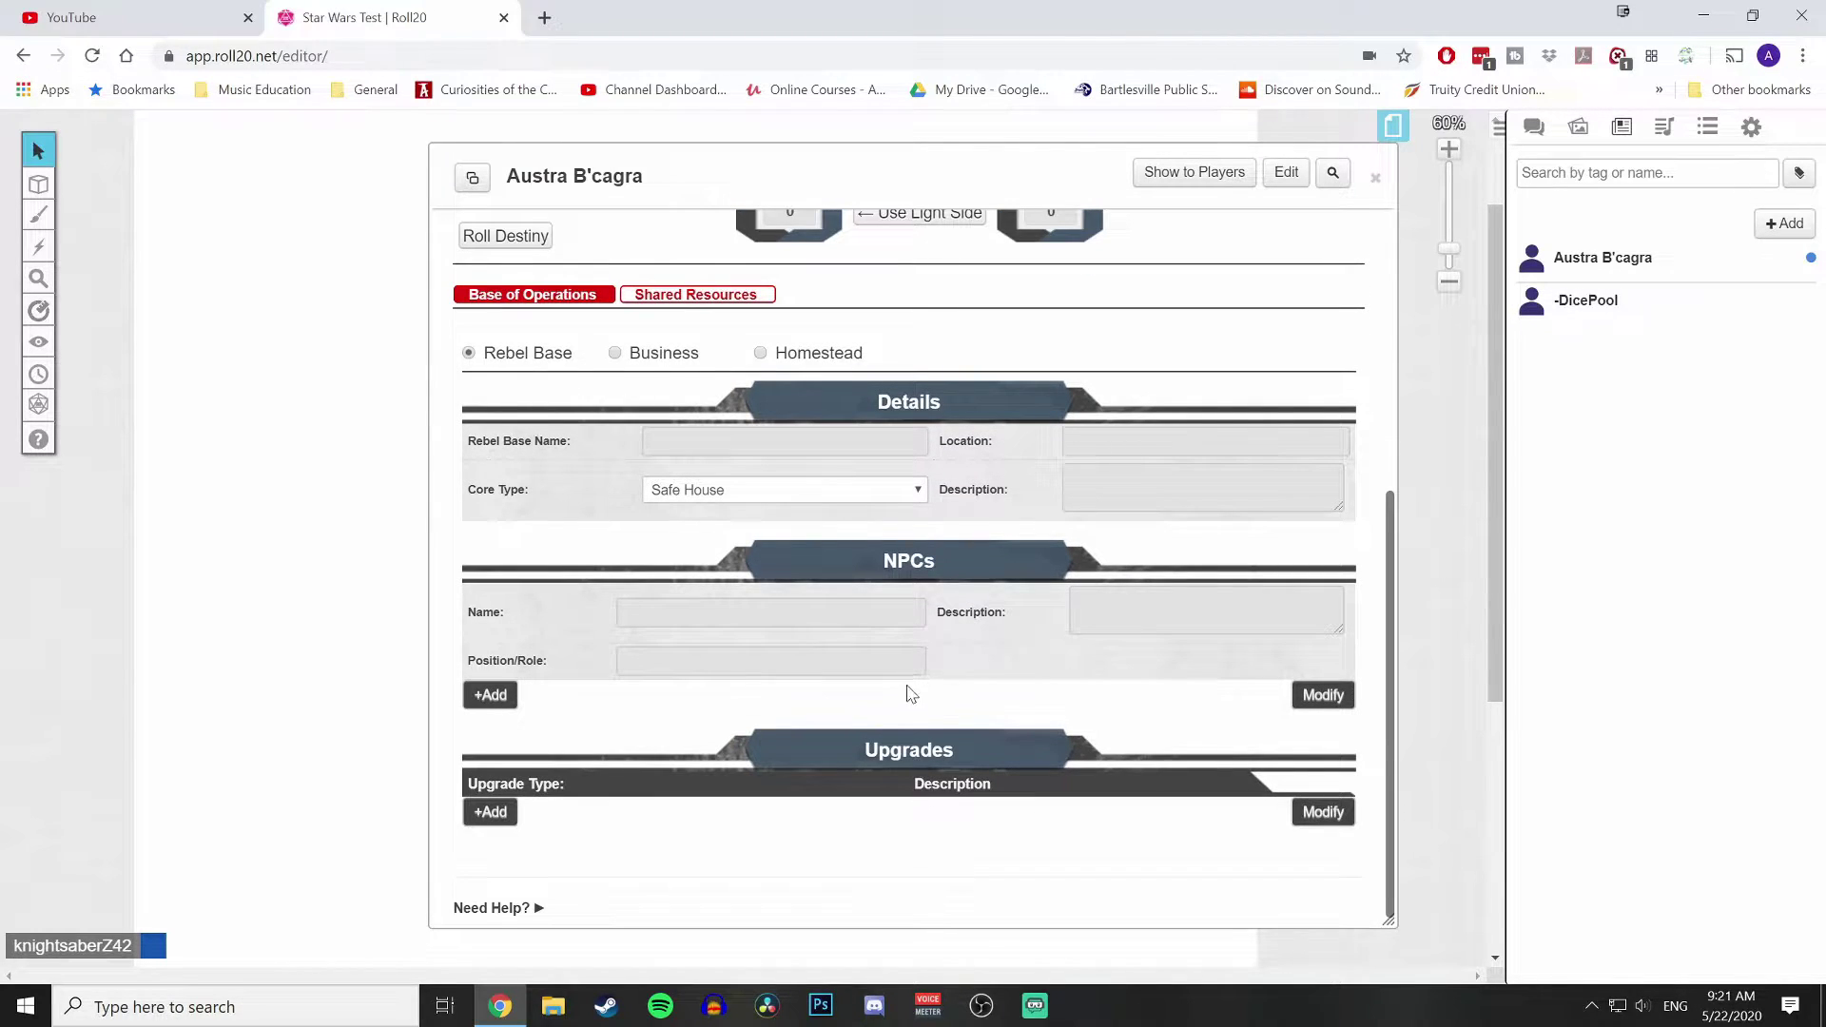
{"action": "scroll", "coordinate": [908, 665], "scroll_direction": "up", "scroll_amount": 5}
{"action": "left_click", "coordinate": [946, 393]}
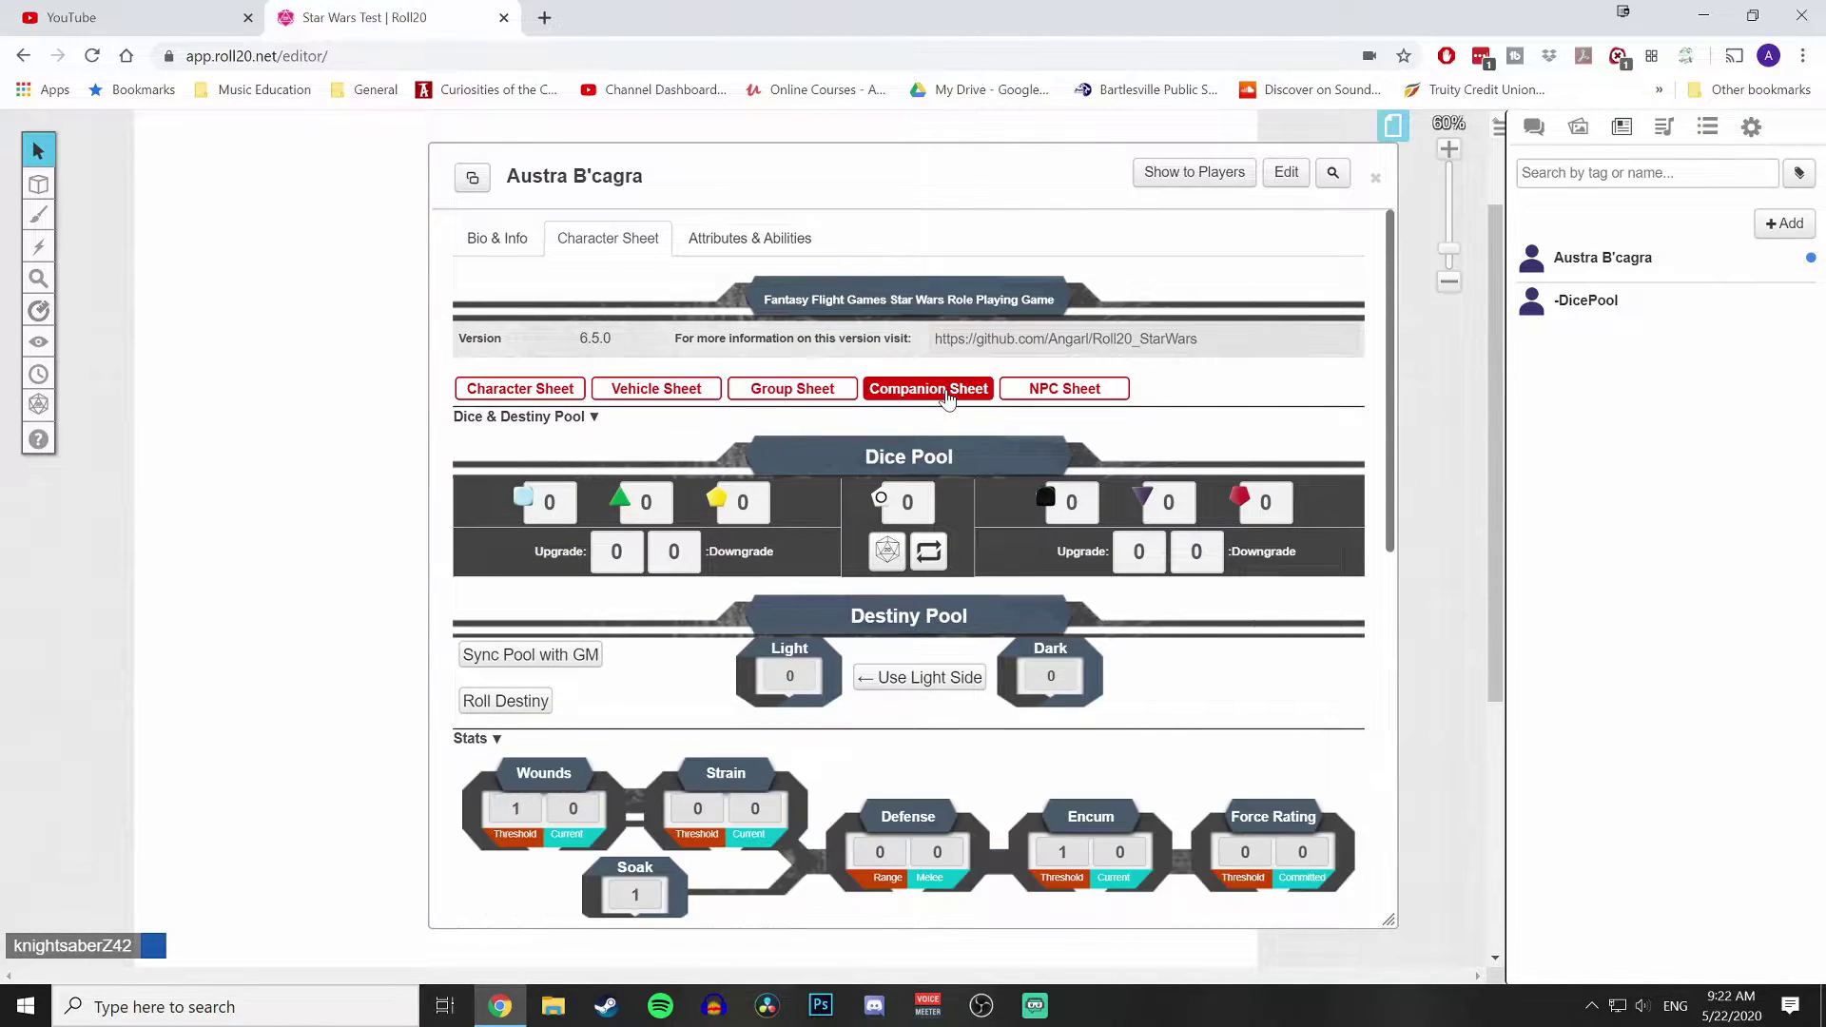
{"action": "scroll", "coordinate": [957, 589], "scroll_direction": "down", "scroll_amount": 3}
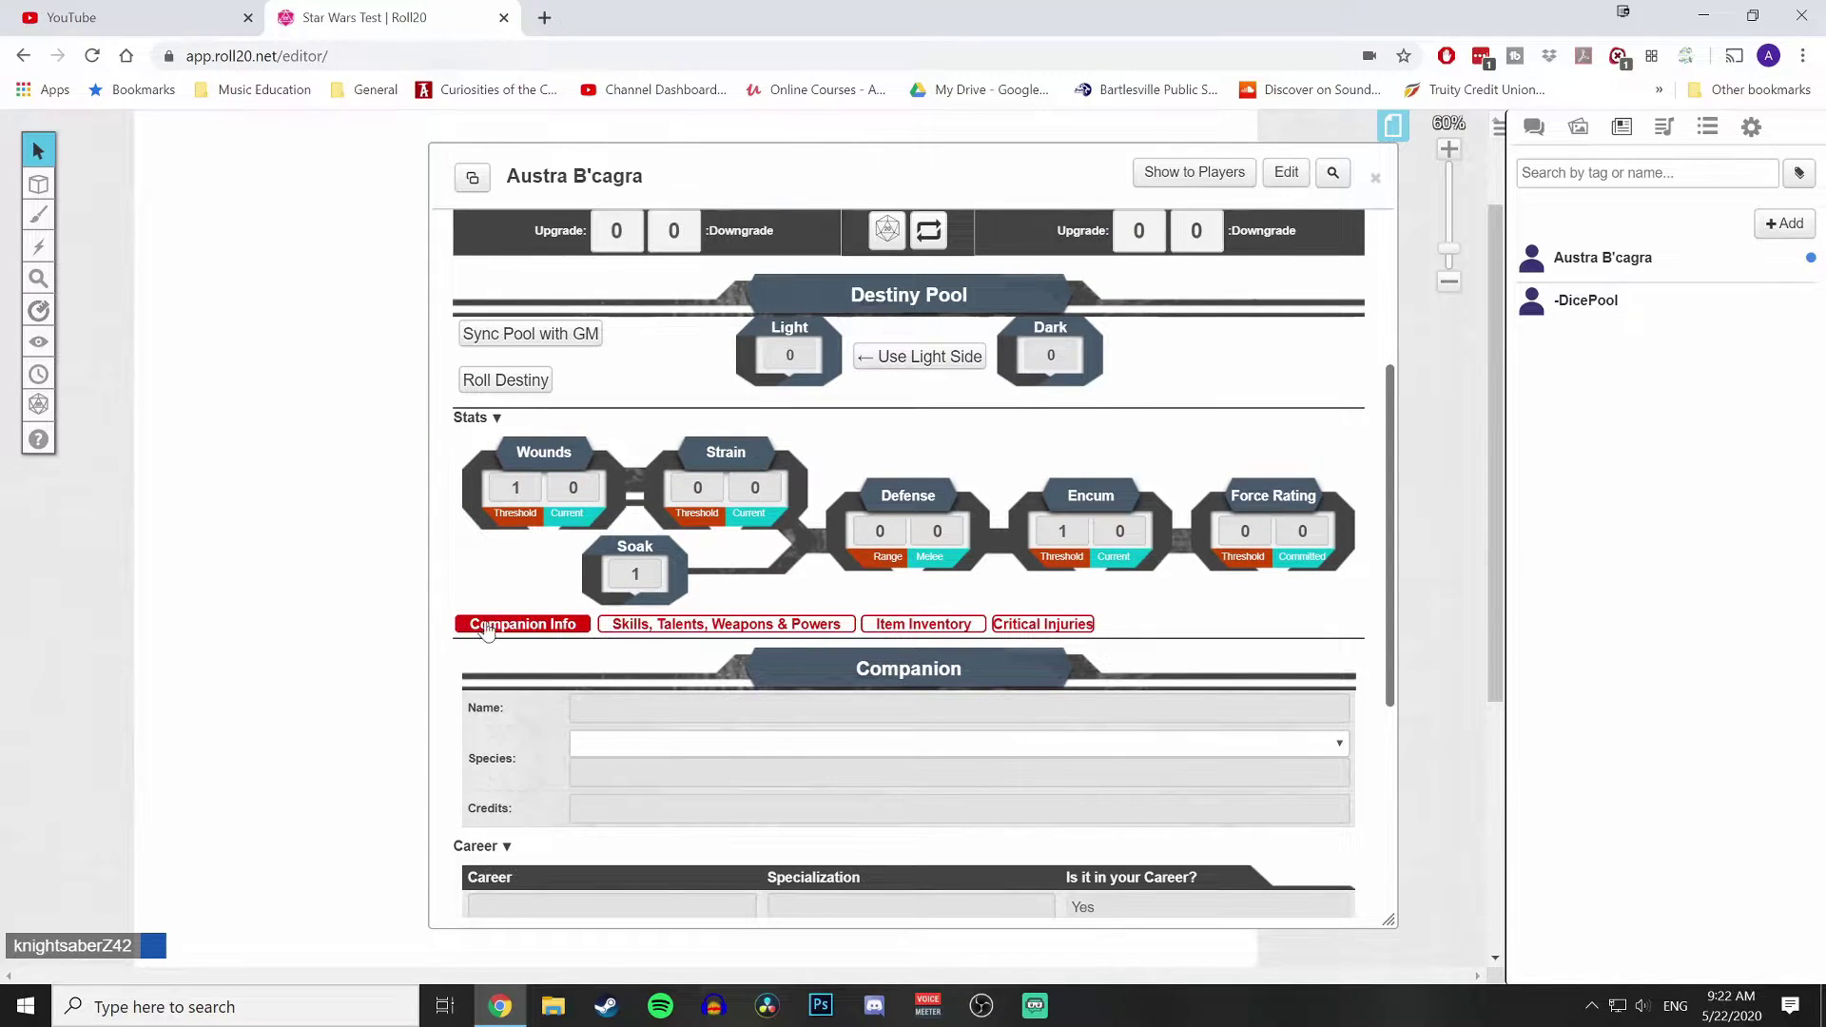
{"action": "scroll", "coordinate": [946, 639], "scroll_direction": "down", "scroll_amount": 2}
{"action": "scroll", "coordinate": [970, 656], "scroll_direction": "down", "scroll_amount": 1}
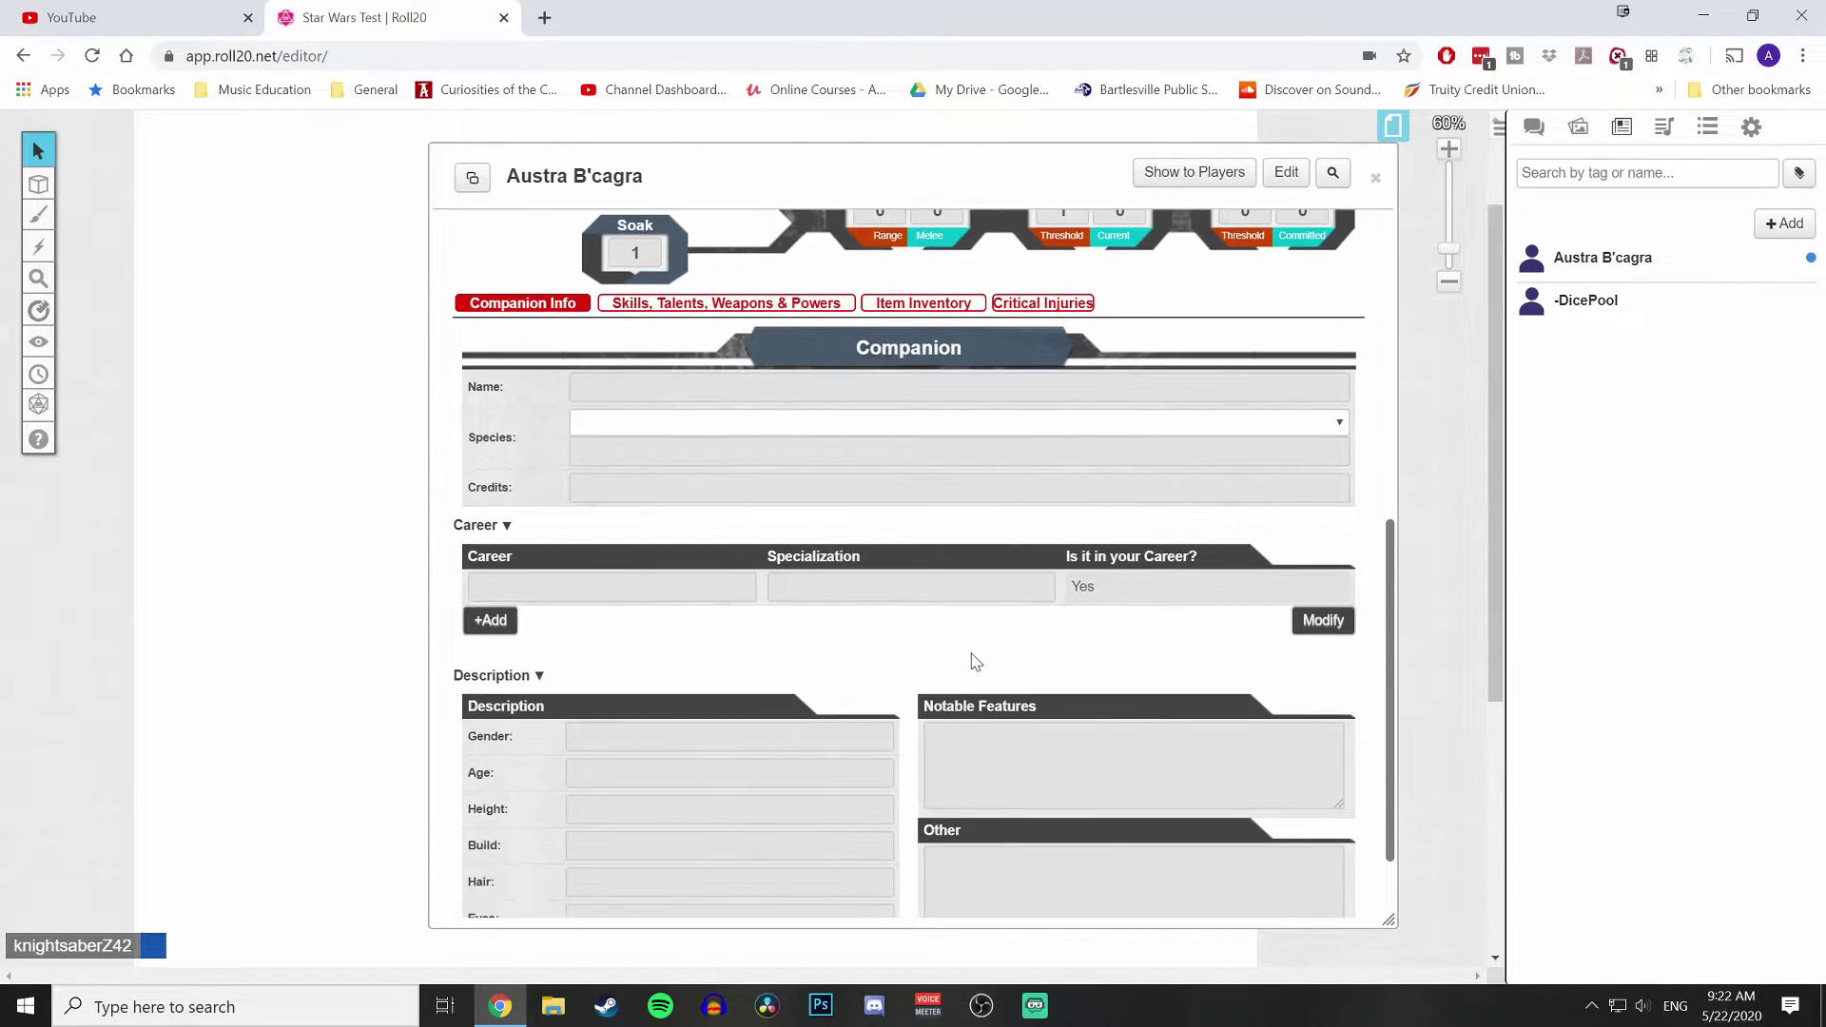
{"action": "scroll", "coordinate": [970, 660], "scroll_direction": "up", "scroll_amount": 6}
Check the NPC Sheet, then return to the Character Sheet's Career and Description sections
{"action": "left_click", "coordinate": [1058, 394]}
{"action": "scroll", "coordinate": [1093, 672], "scroll_direction": "down", "scroll_amount": 1}
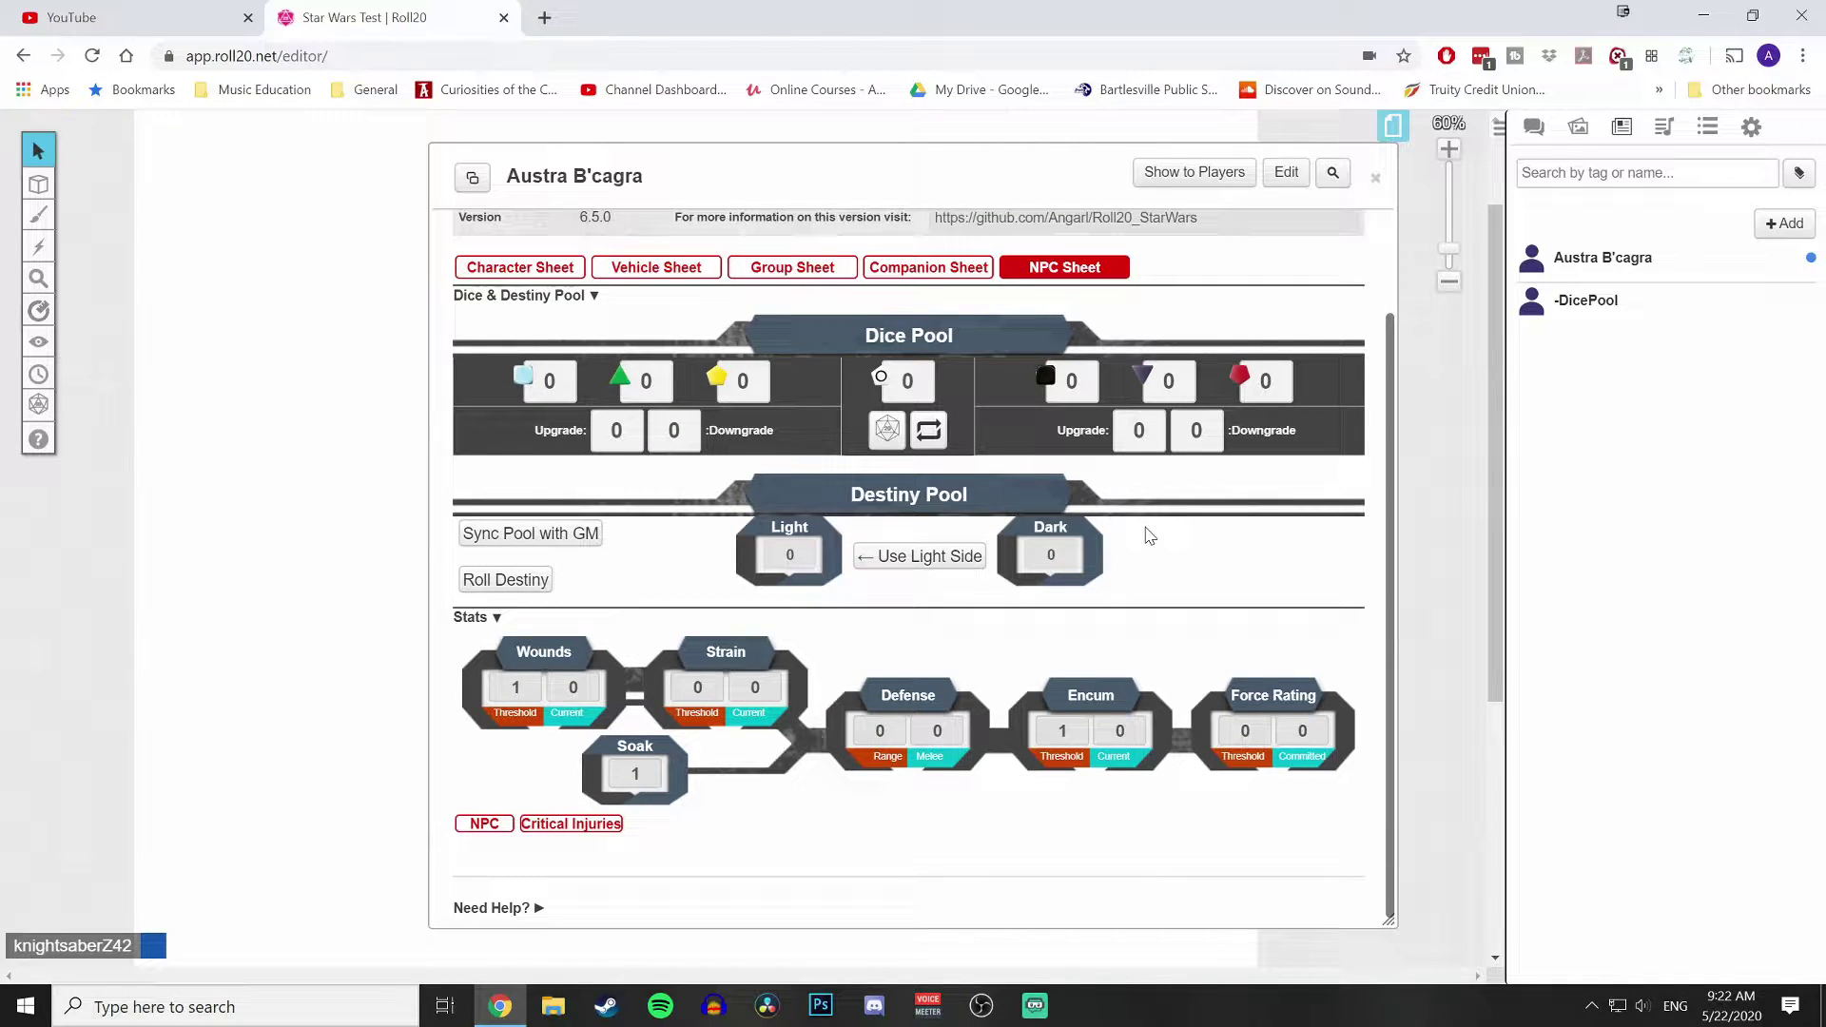
{"action": "scroll", "coordinate": [1158, 599], "scroll_direction": "up", "scroll_amount": 1}
{"action": "scroll", "coordinate": [1168, 781], "scroll_direction": "down", "scroll_amount": 1}
{"action": "left_click", "coordinate": [539, 273]}
{"action": "scroll", "coordinate": [761, 570], "scroll_direction": "down", "scroll_amount": 4}
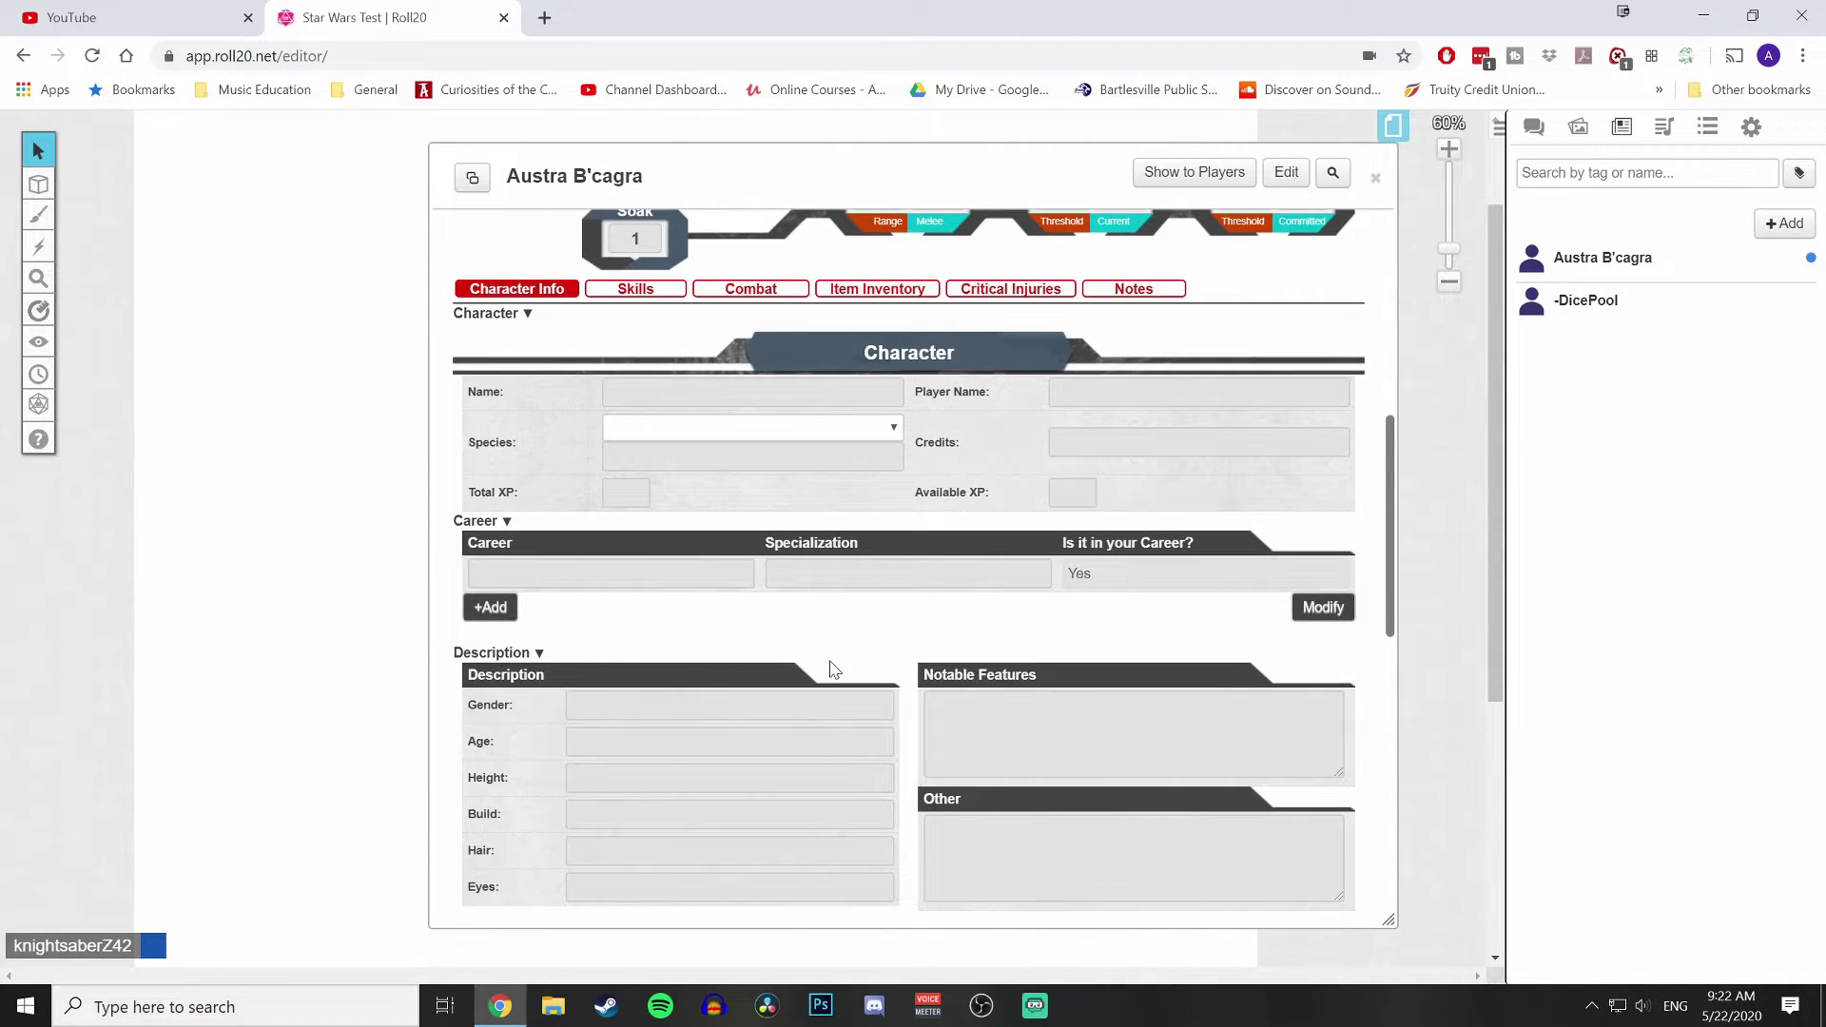
{"action": "scroll", "coordinate": [751, 634], "scroll_direction": "up", "scroll_amount": 1}
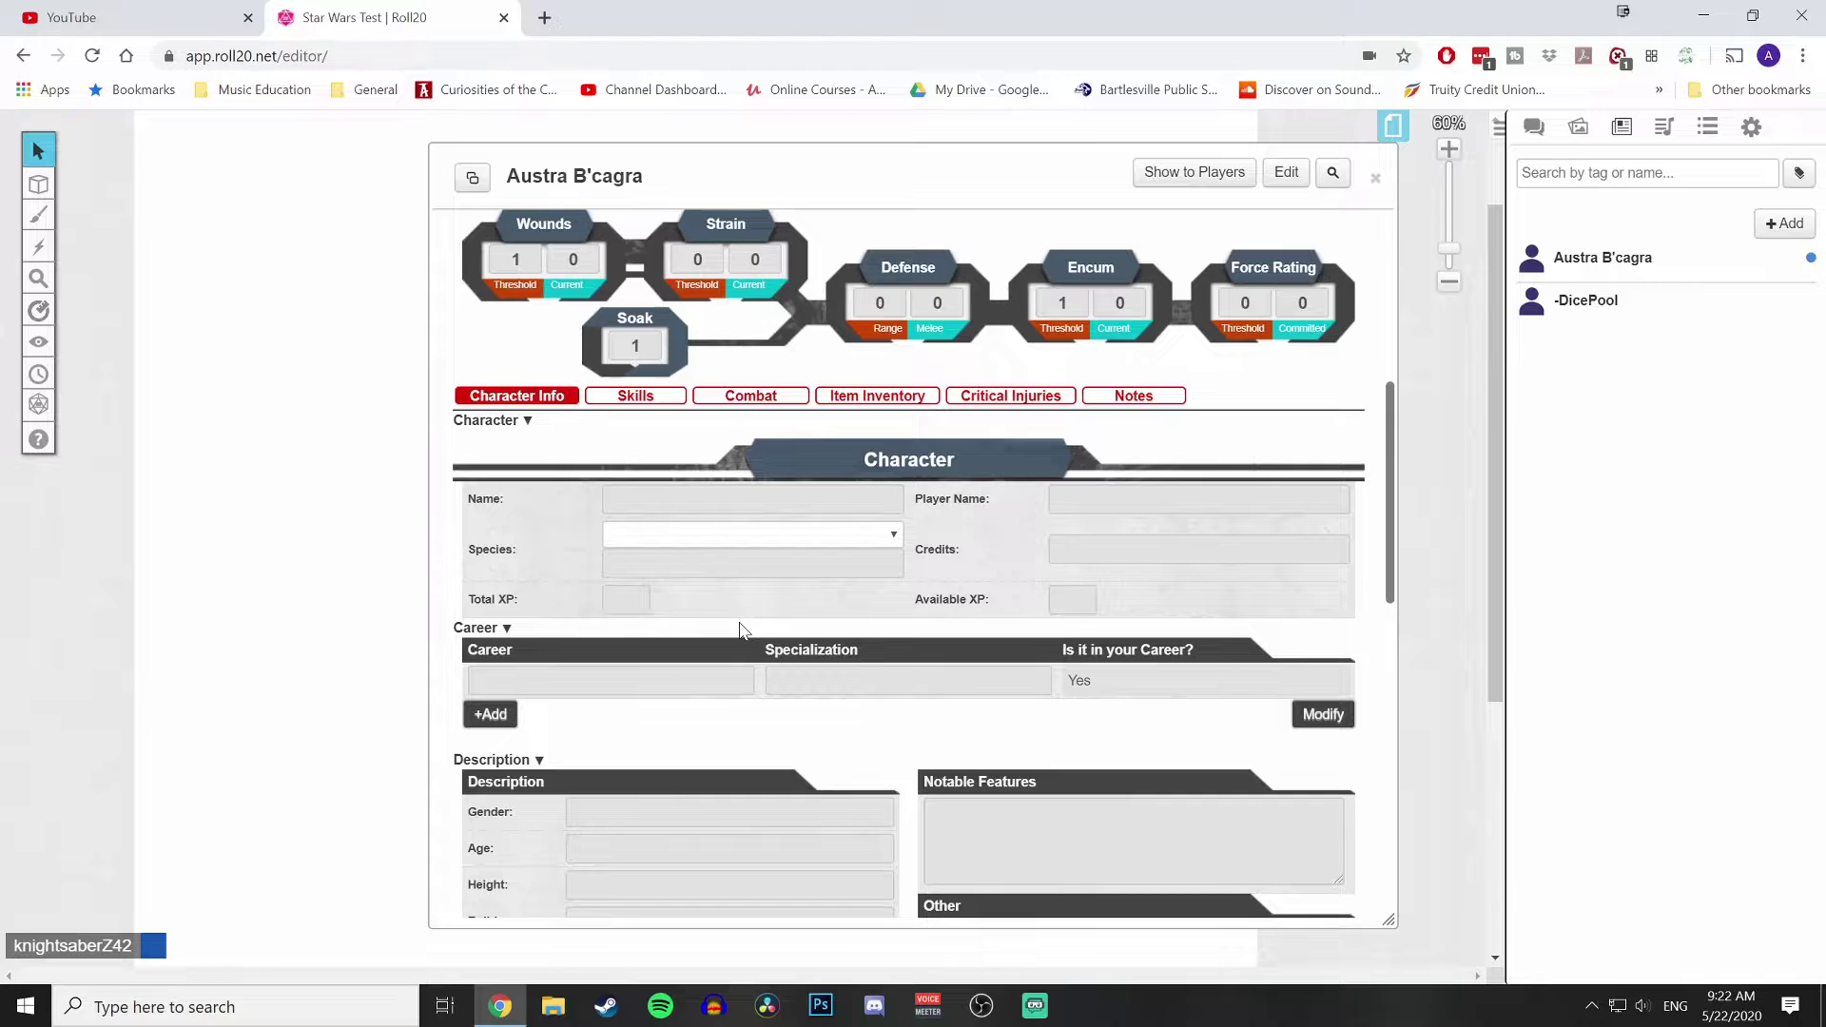
{"action": "scroll", "coordinate": [743, 633], "scroll_direction": "up", "scroll_amount": 2}
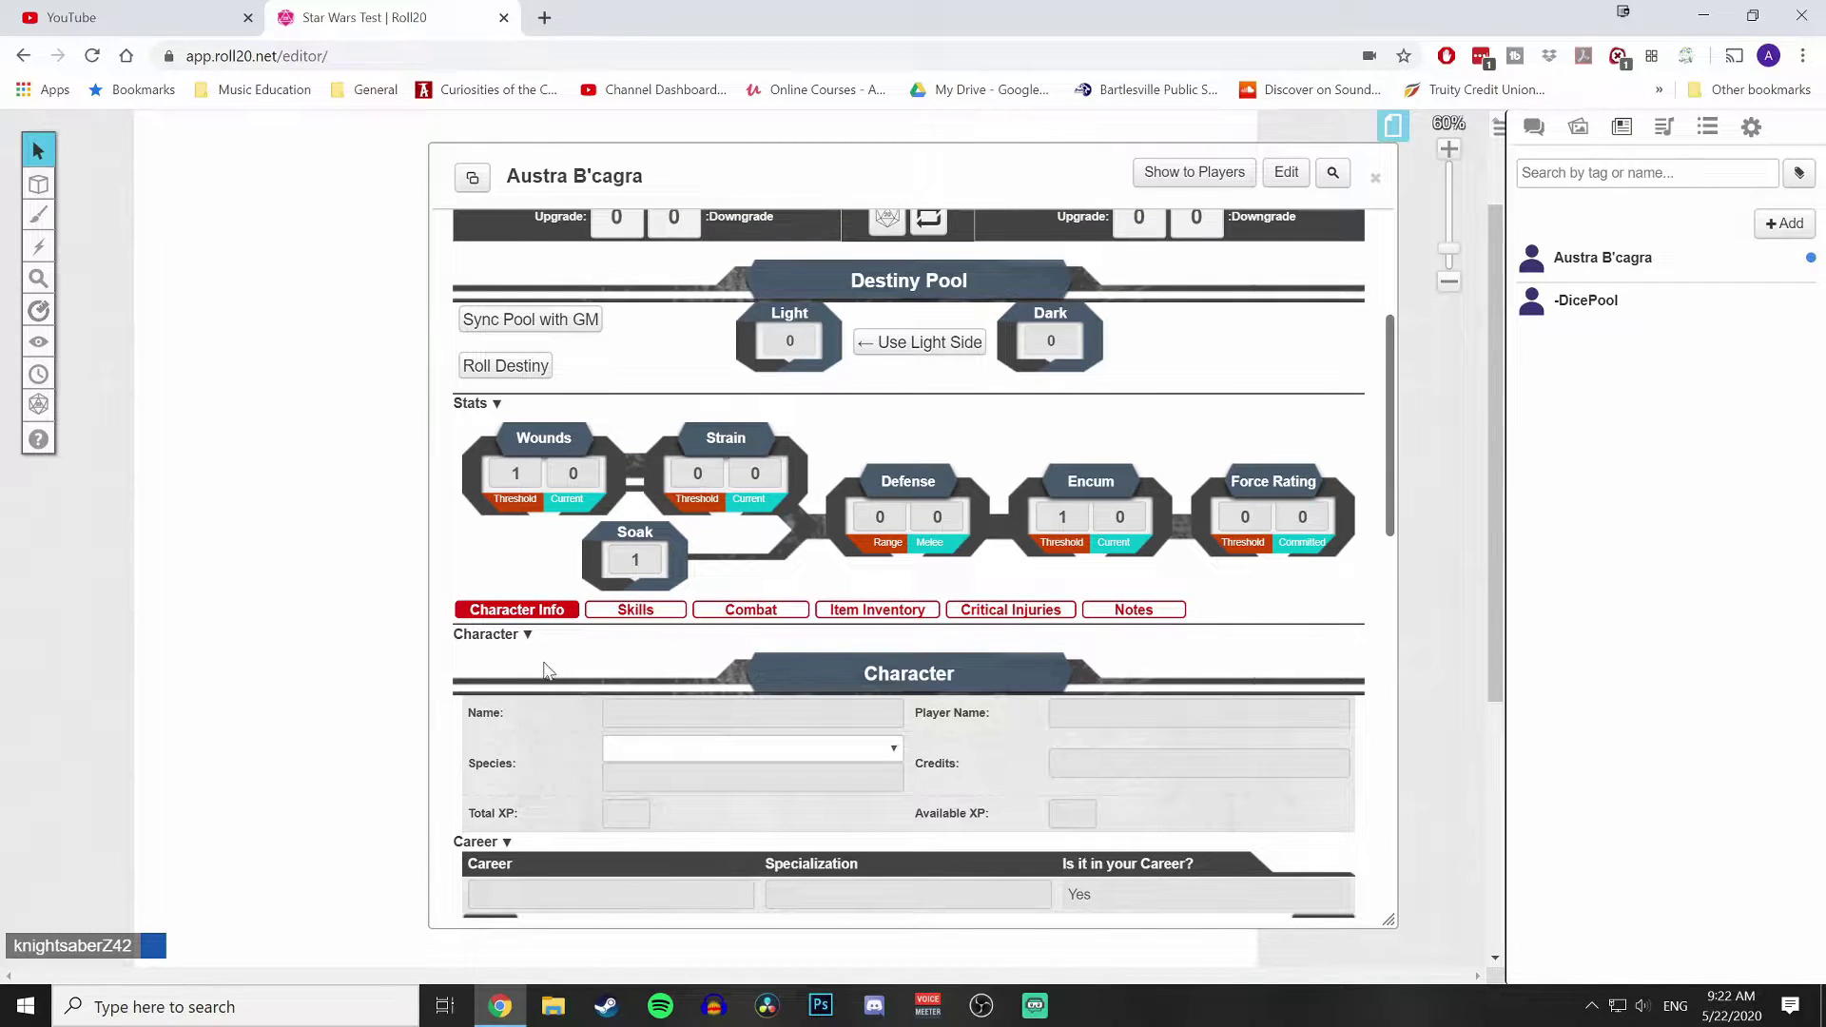
{"action": "scroll", "coordinate": [545, 668], "scroll_direction": "up", "scroll_amount": 3}
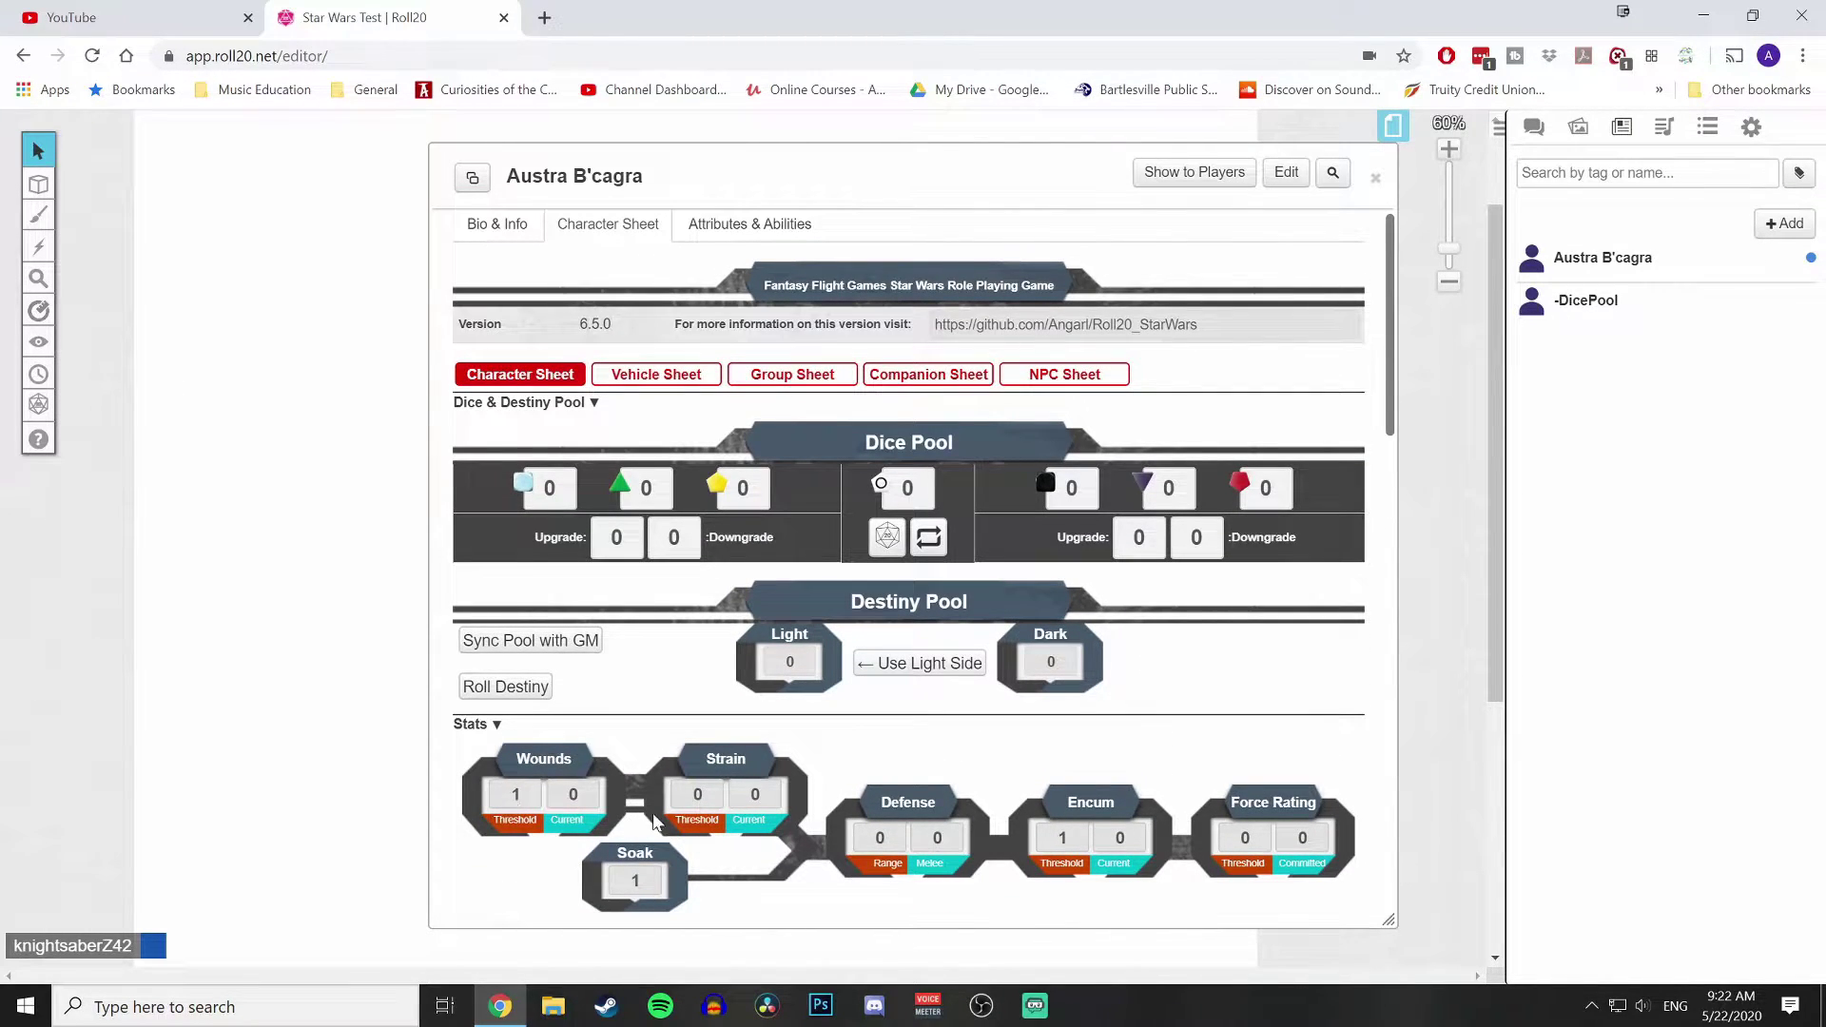
{"action": "scroll", "coordinate": [666, 780], "scroll_direction": "down", "scroll_amount": 3}
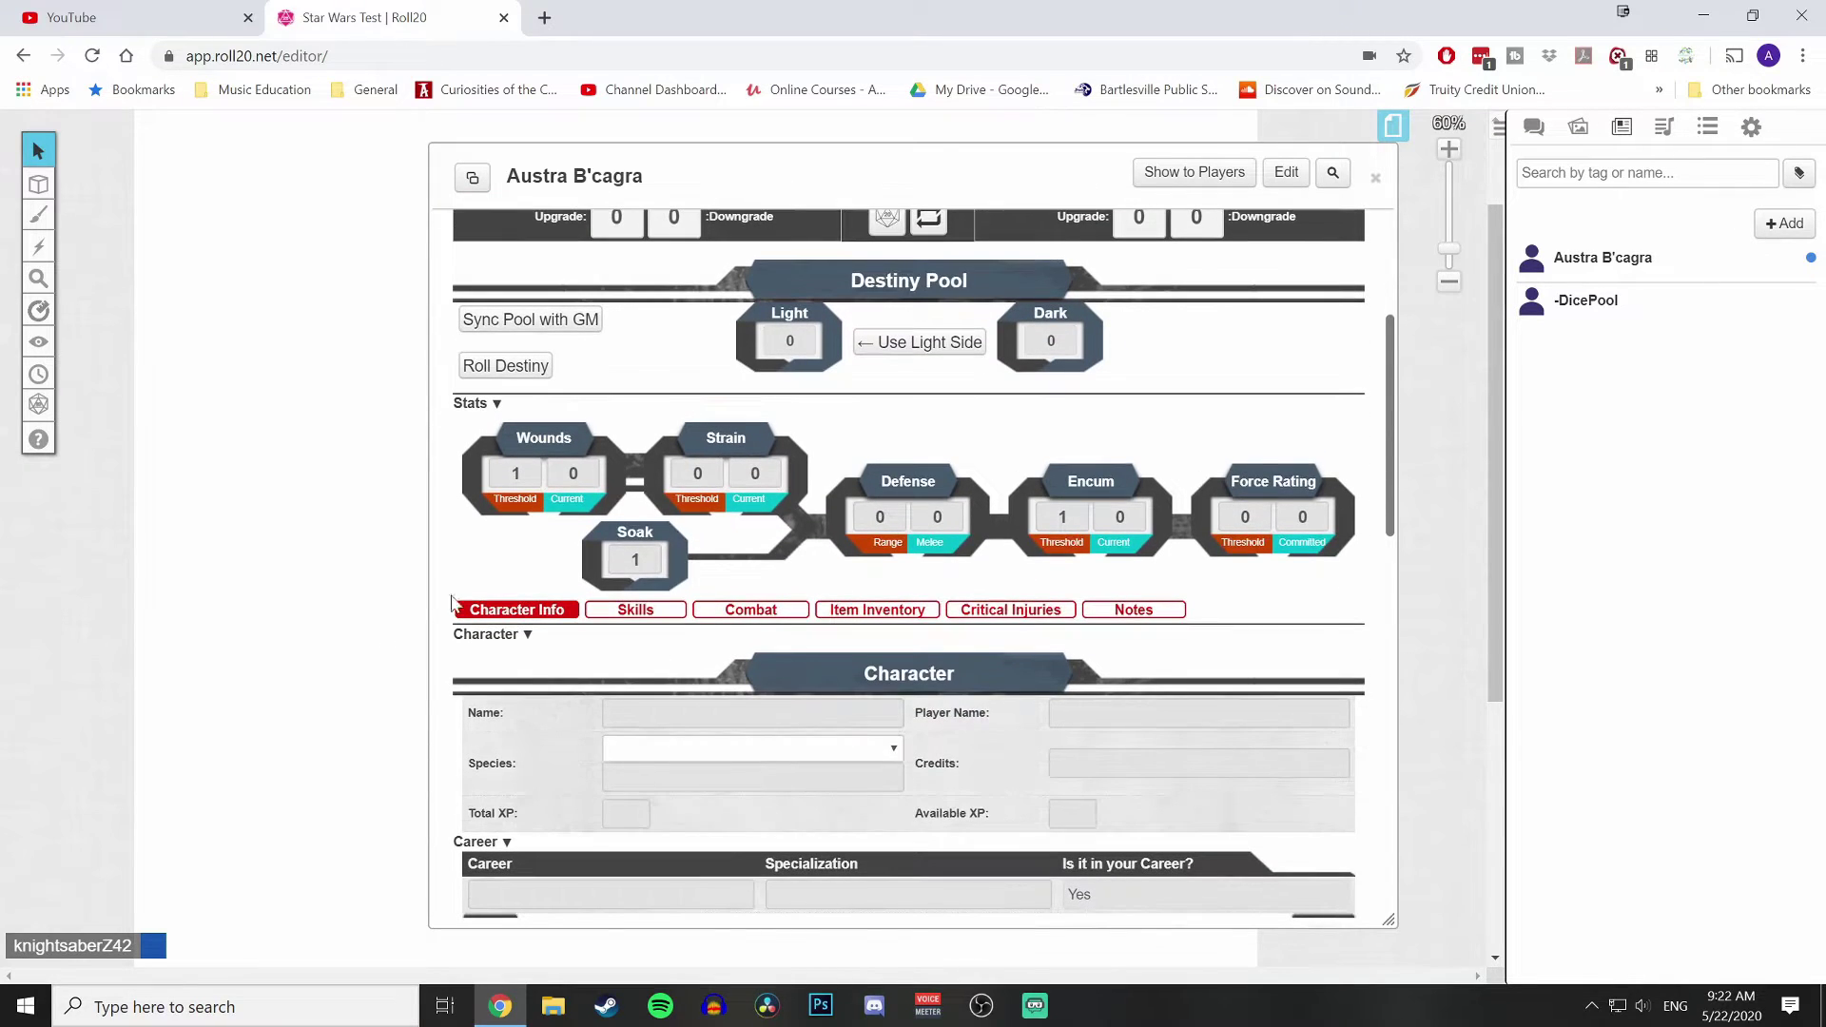
{"action": "left_click", "coordinate": [623, 613]}
{"action": "left_click", "coordinate": [744, 613]}
{"action": "left_click", "coordinate": [880, 613]}
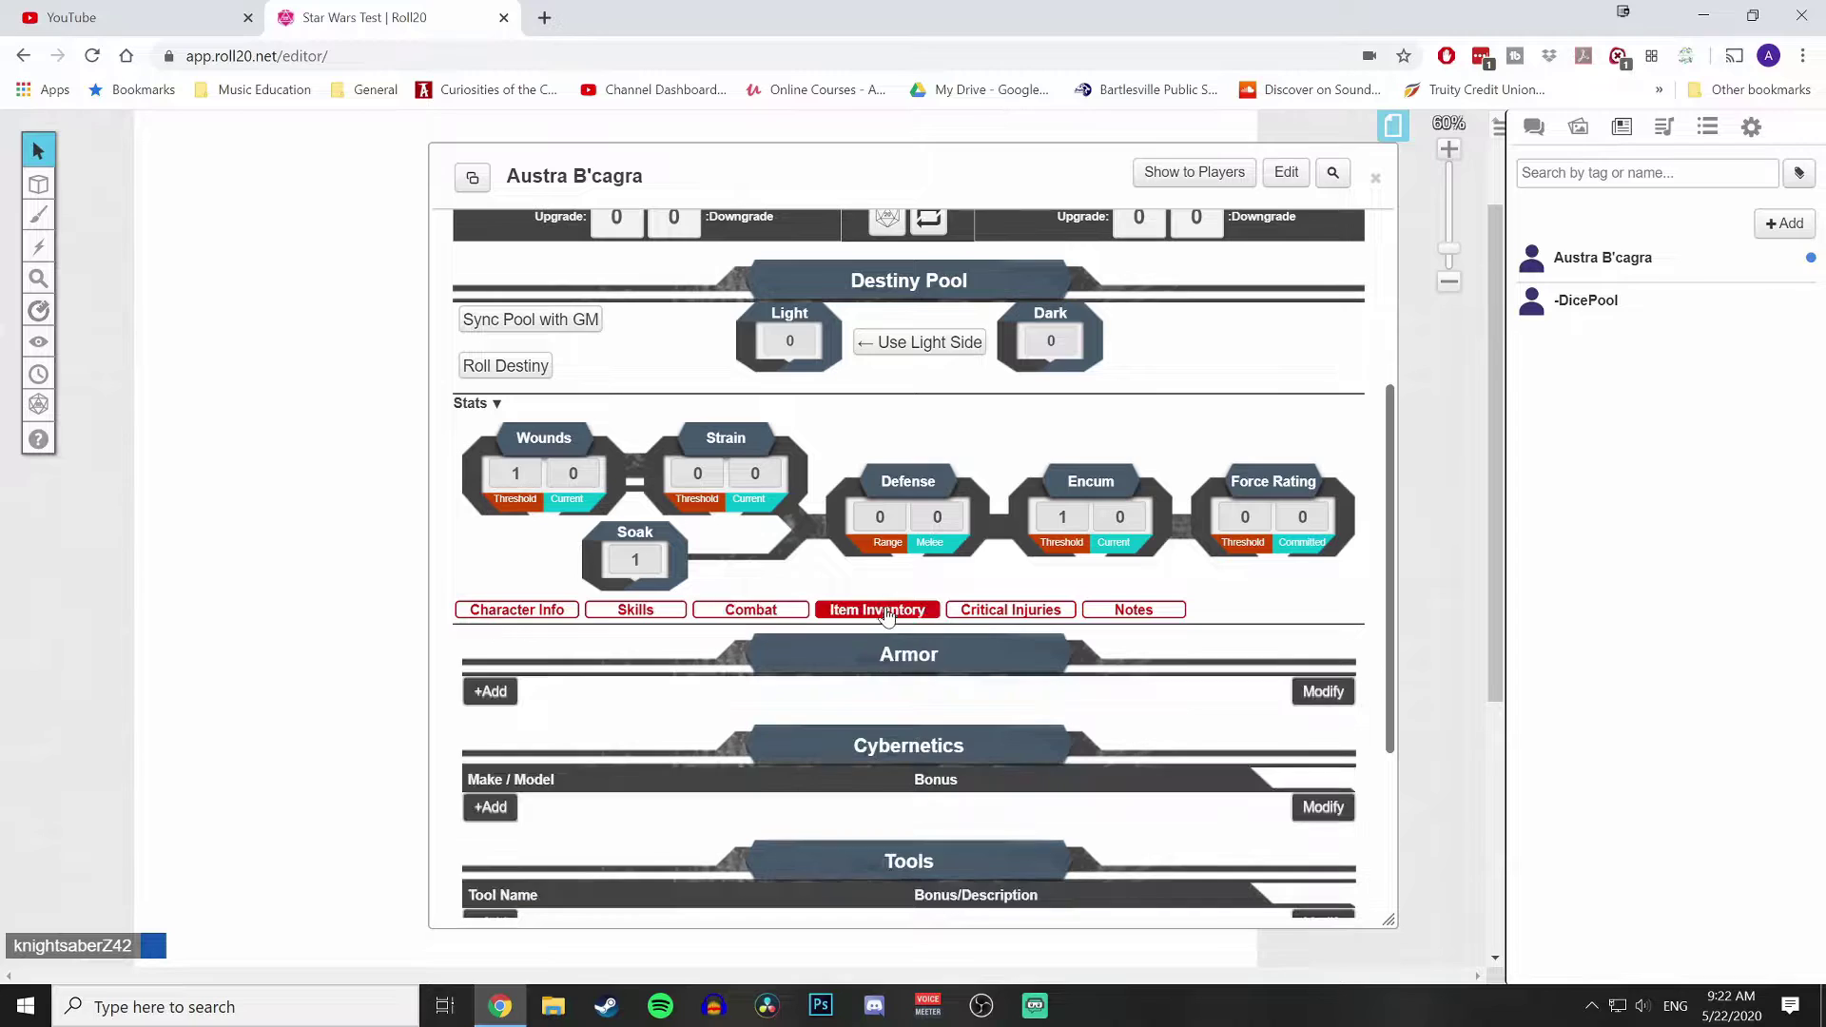
{"action": "left_click", "coordinate": [1042, 614]}
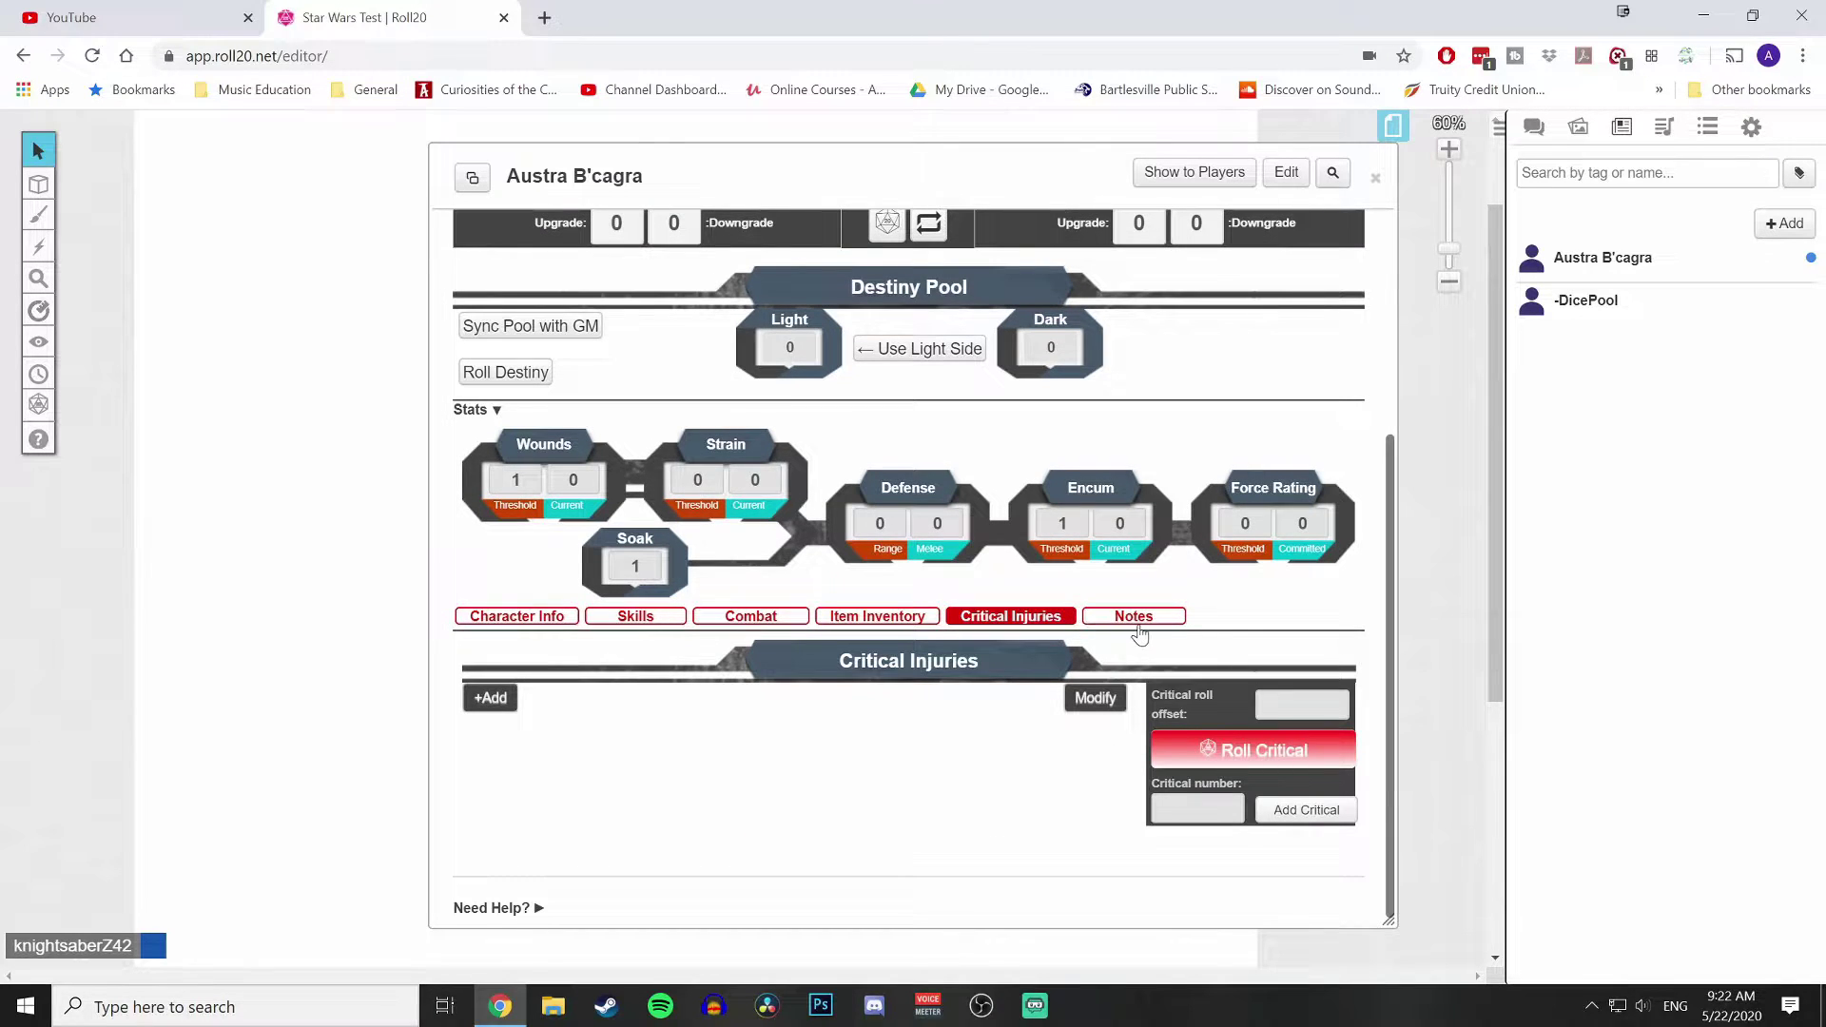
{"action": "left_click", "coordinate": [1135, 614]}
{"action": "scroll", "coordinate": [1145, 631], "scroll_direction": "down", "scroll_amount": 5}
{"action": "scroll", "coordinate": [1145, 632], "scroll_direction": "up", "scroll_amount": 5}
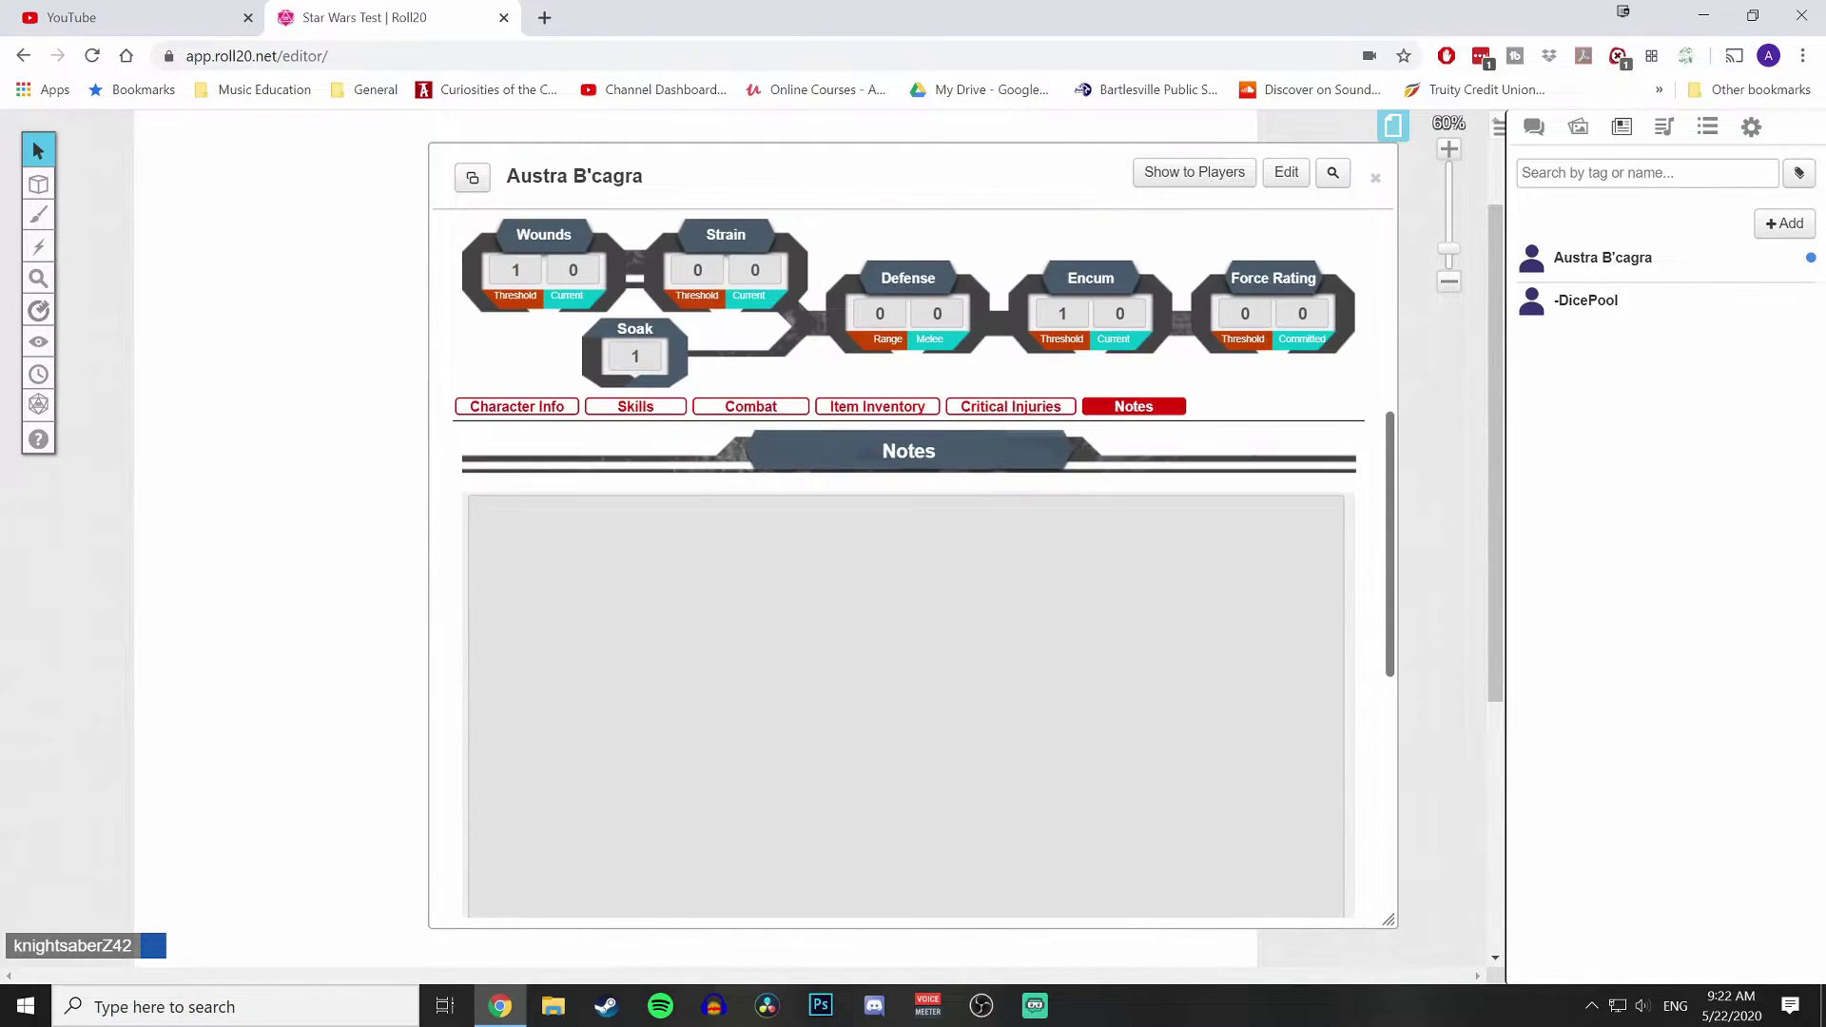
{"action": "left_click", "coordinate": [523, 514]}
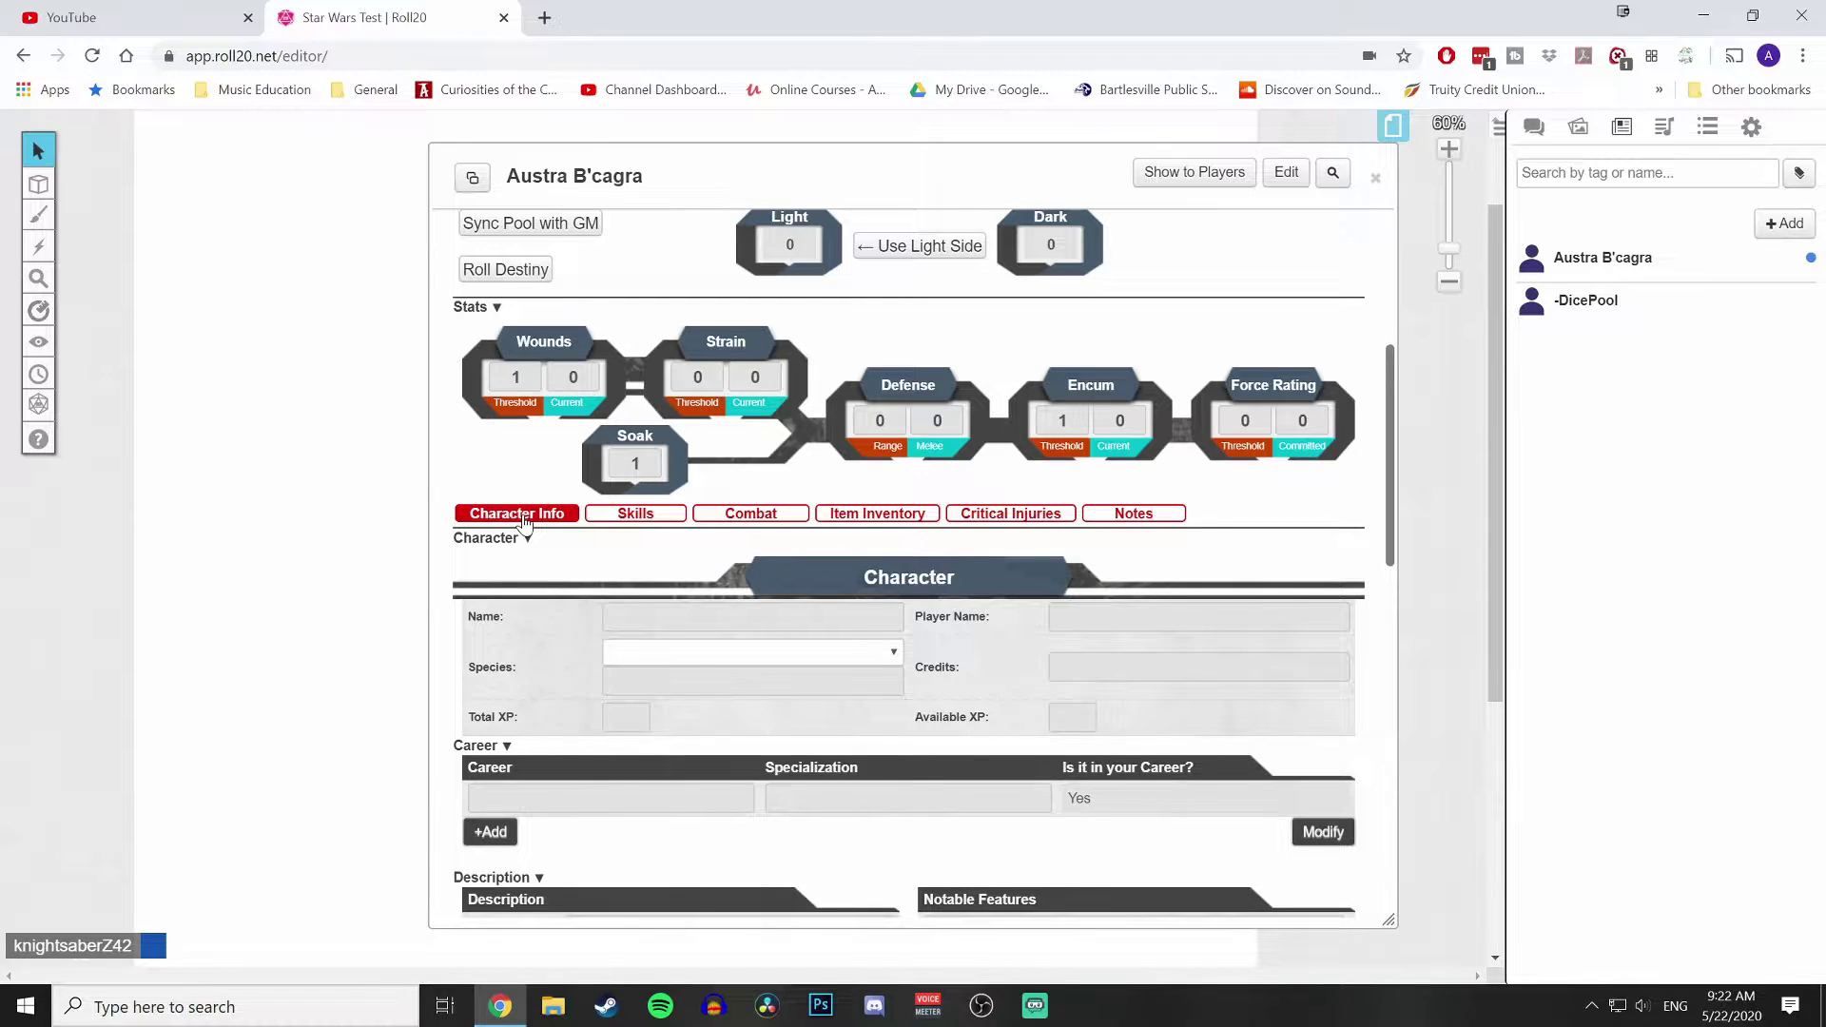
{"action": "left_click", "coordinate": [635, 514]}
{"action": "left_click", "coordinate": [742, 515]}
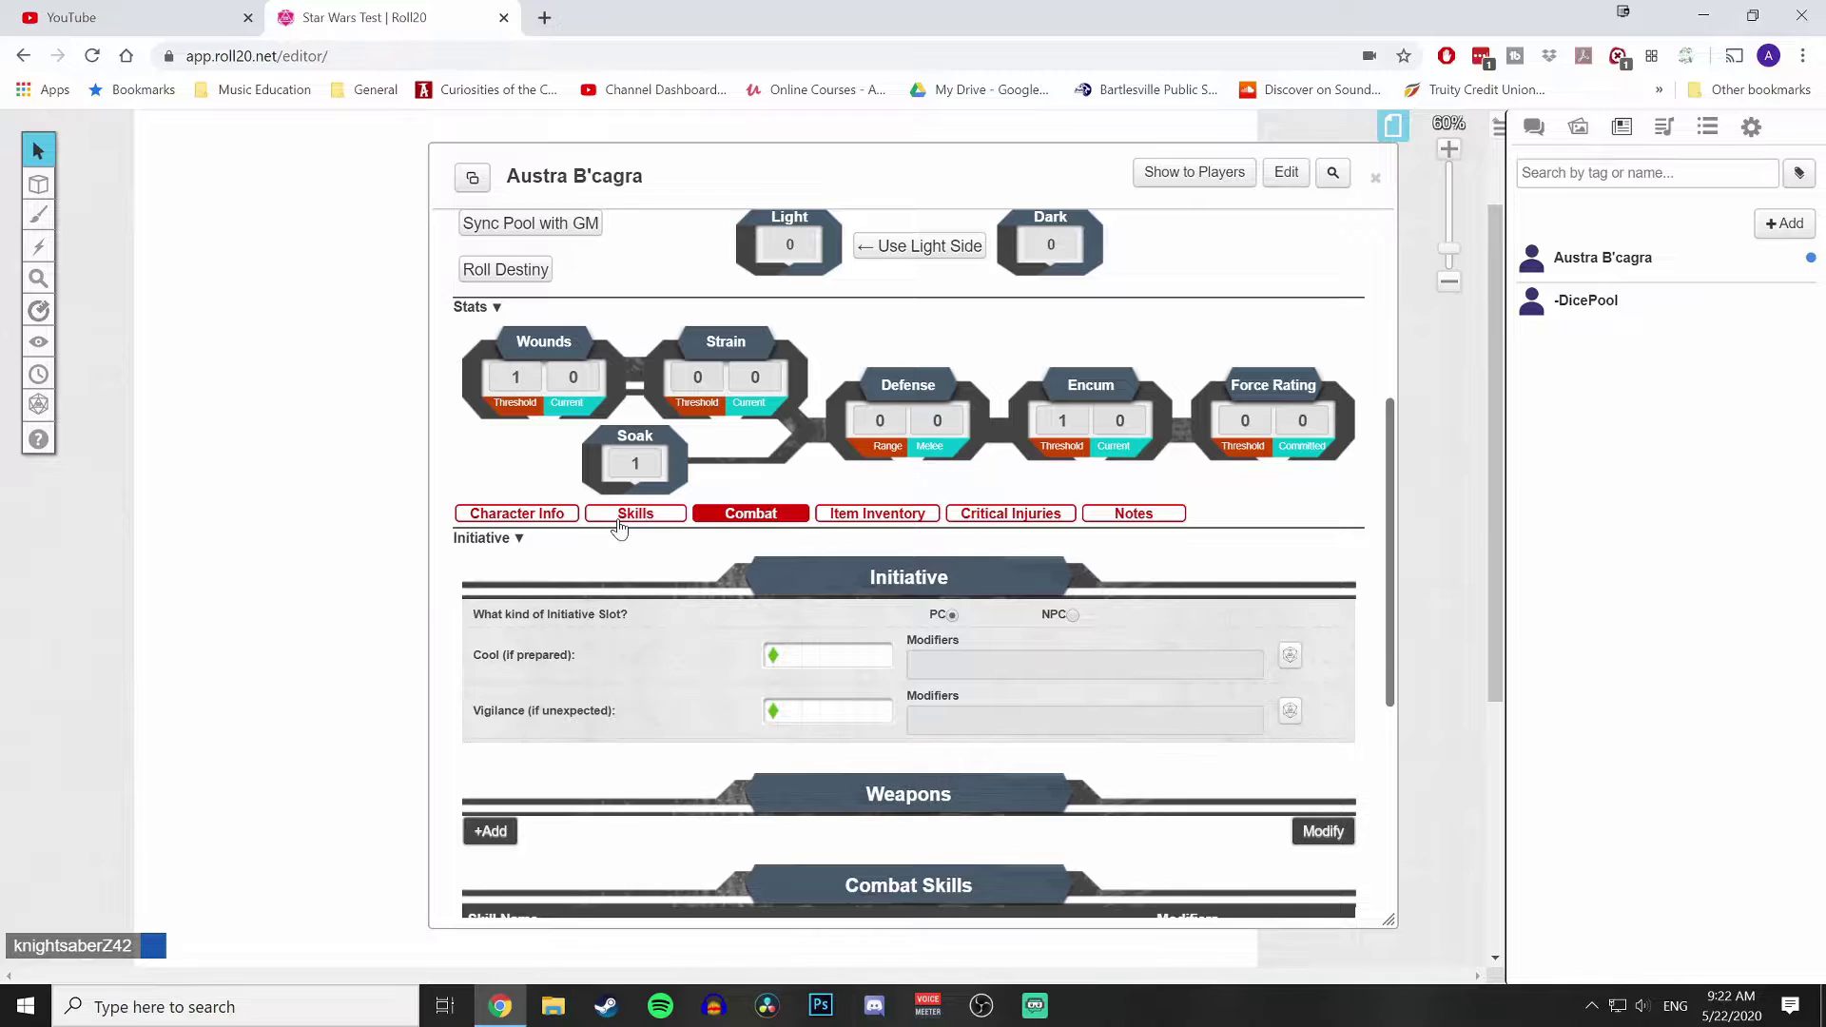
{"action": "left_click", "coordinate": [999, 515]}
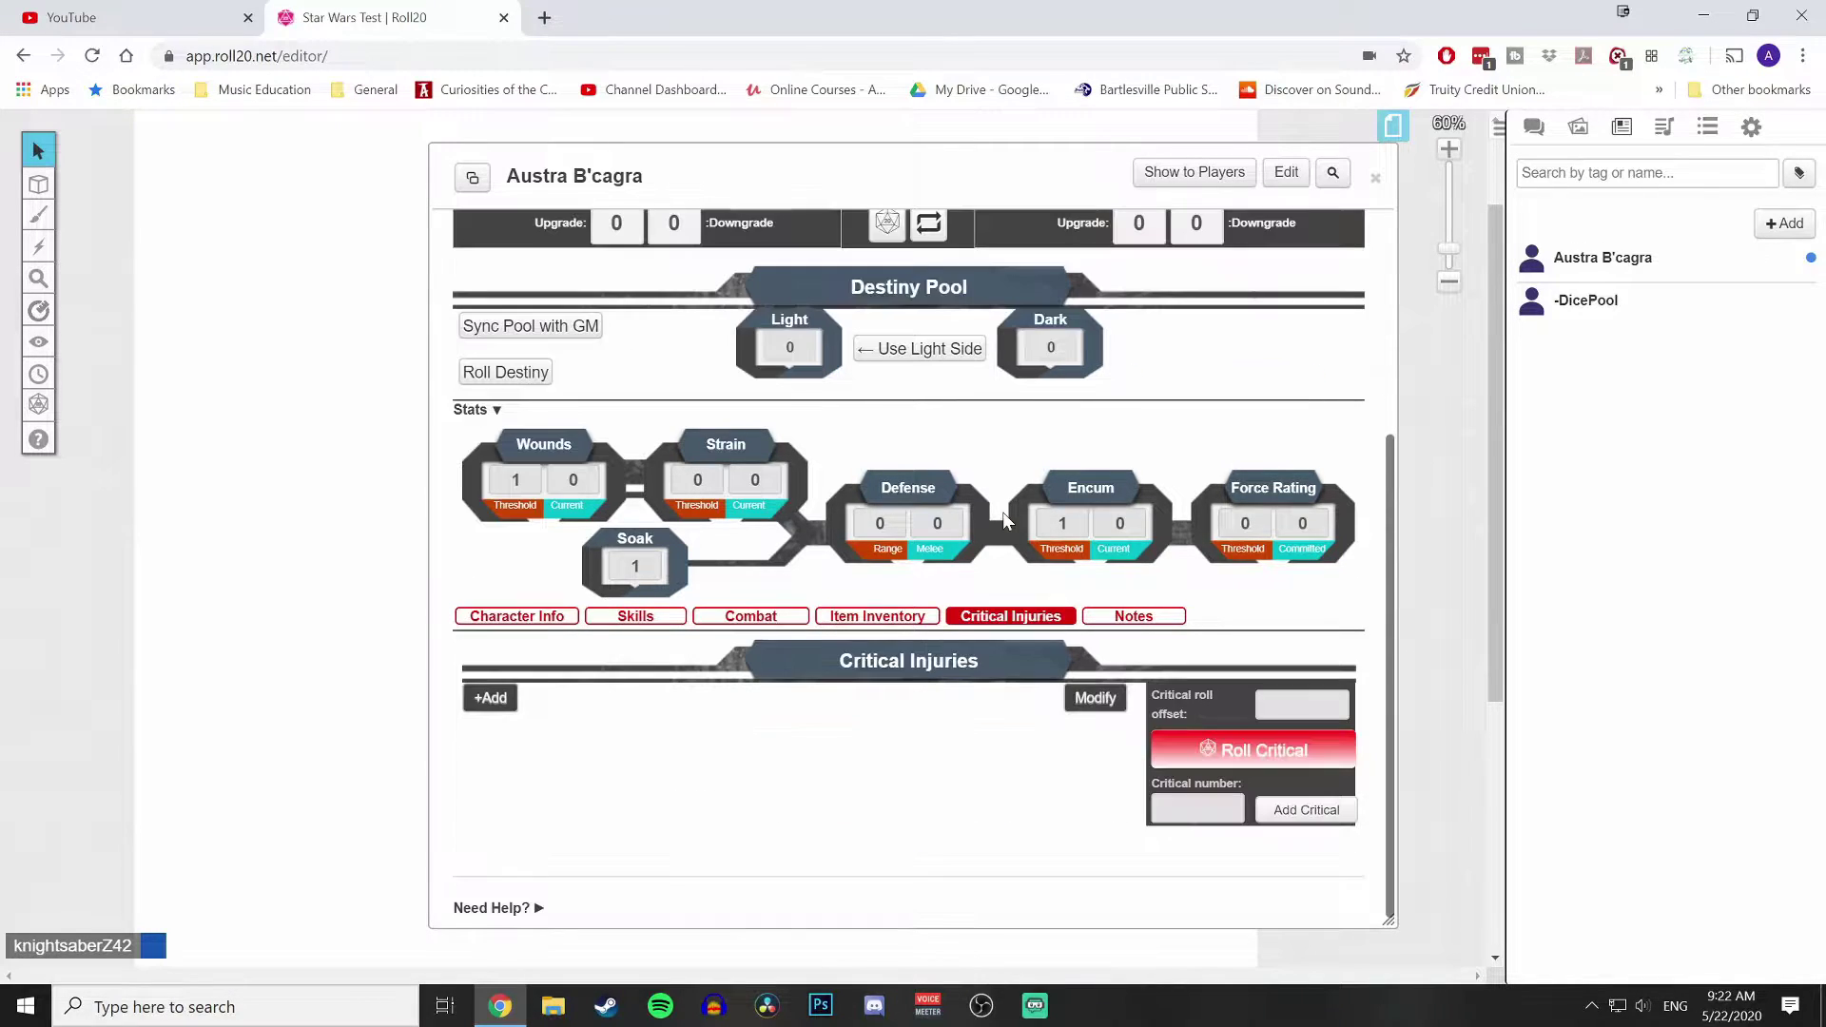
{"action": "left_click", "coordinate": [856, 618]}
{"action": "scroll", "coordinate": [822, 715], "scroll_direction": "down", "scroll_amount": 2}
{"action": "scroll", "coordinate": [505, 671], "scroll_direction": "up", "scroll_amount": 4}
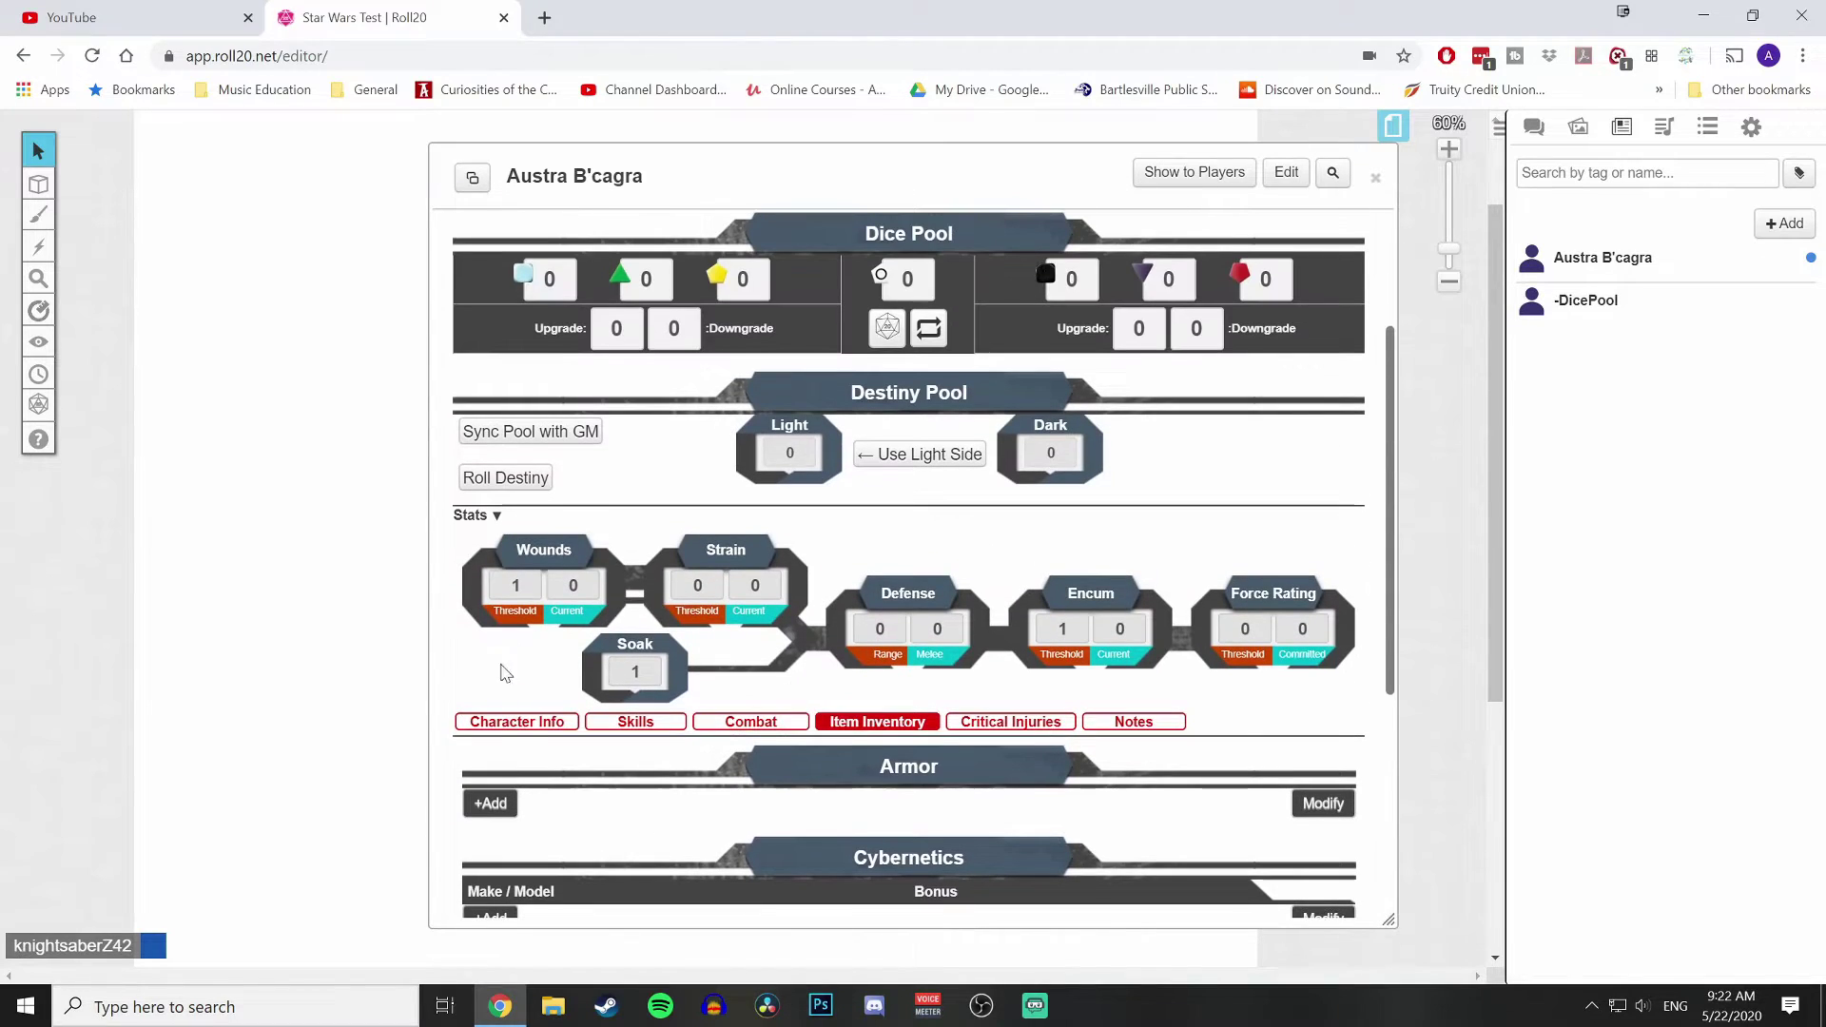
{"action": "left_click", "coordinate": [513, 726]}
{"action": "scroll", "coordinate": [517, 723], "scroll_direction": "down", "scroll_amount": 2}
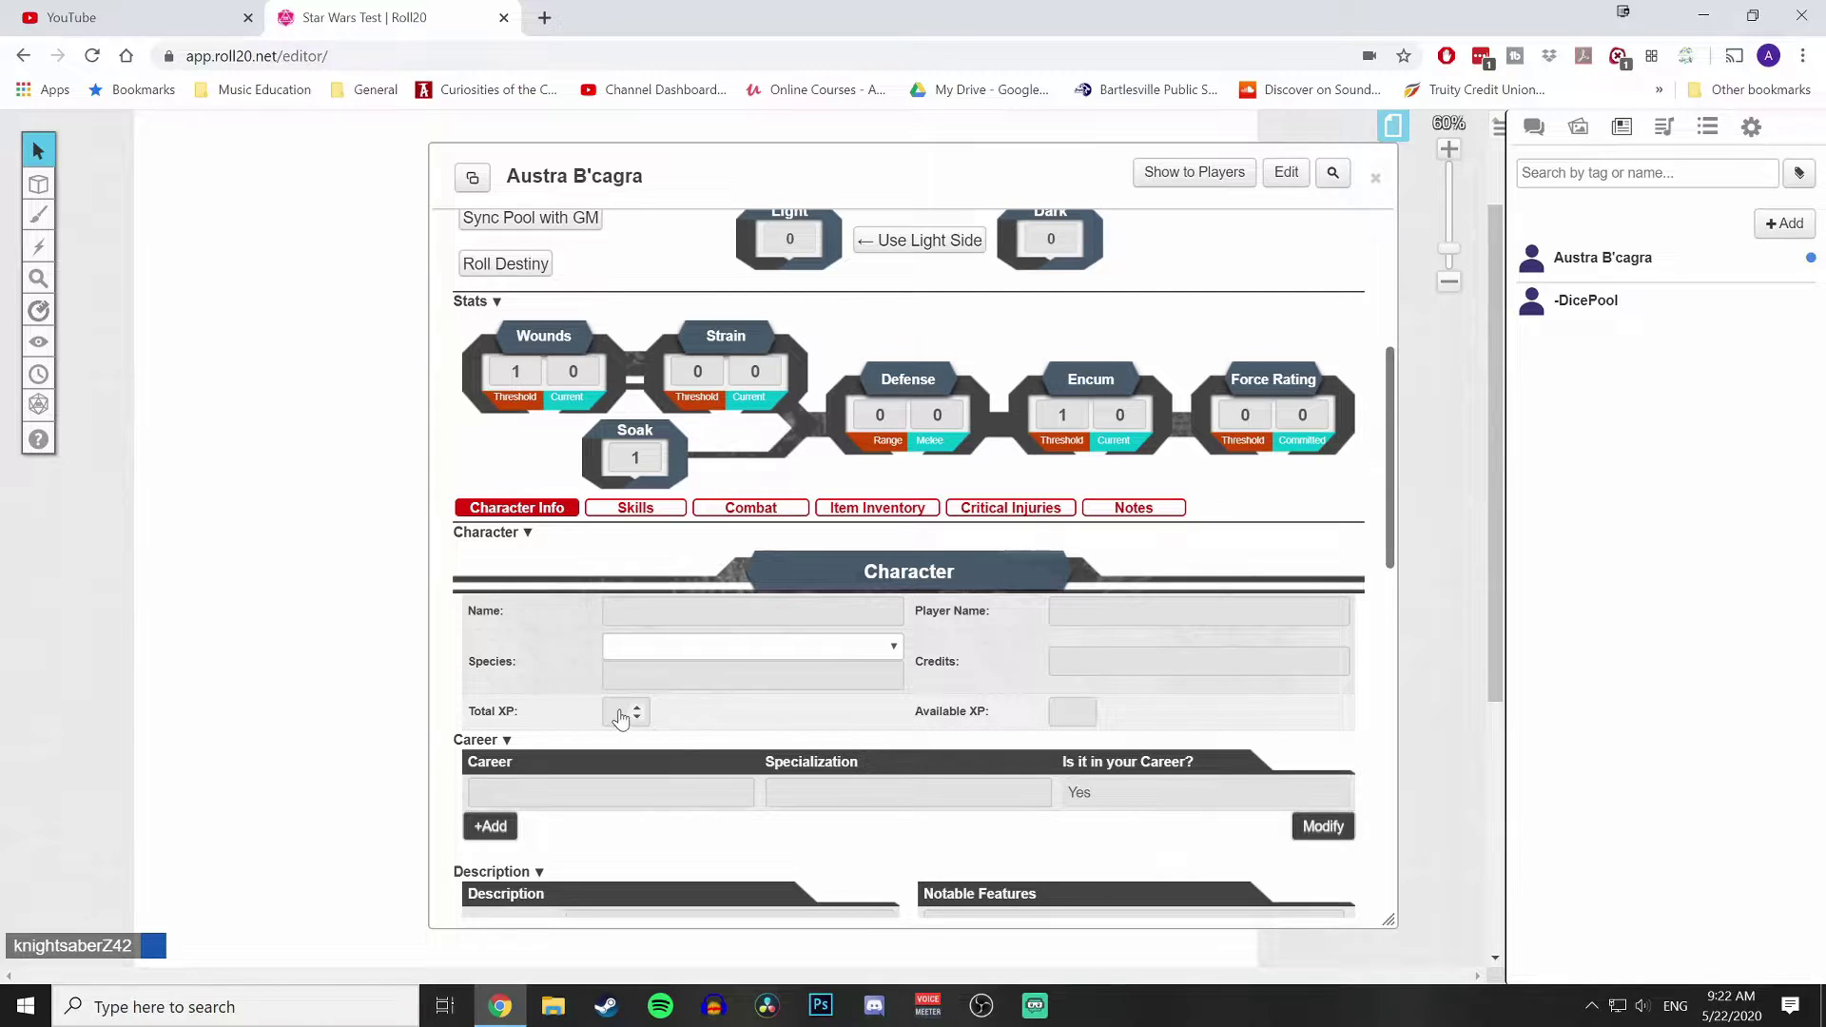
{"action": "scroll", "coordinate": [1063, 719], "scroll_direction": "down", "scroll_amount": 2}
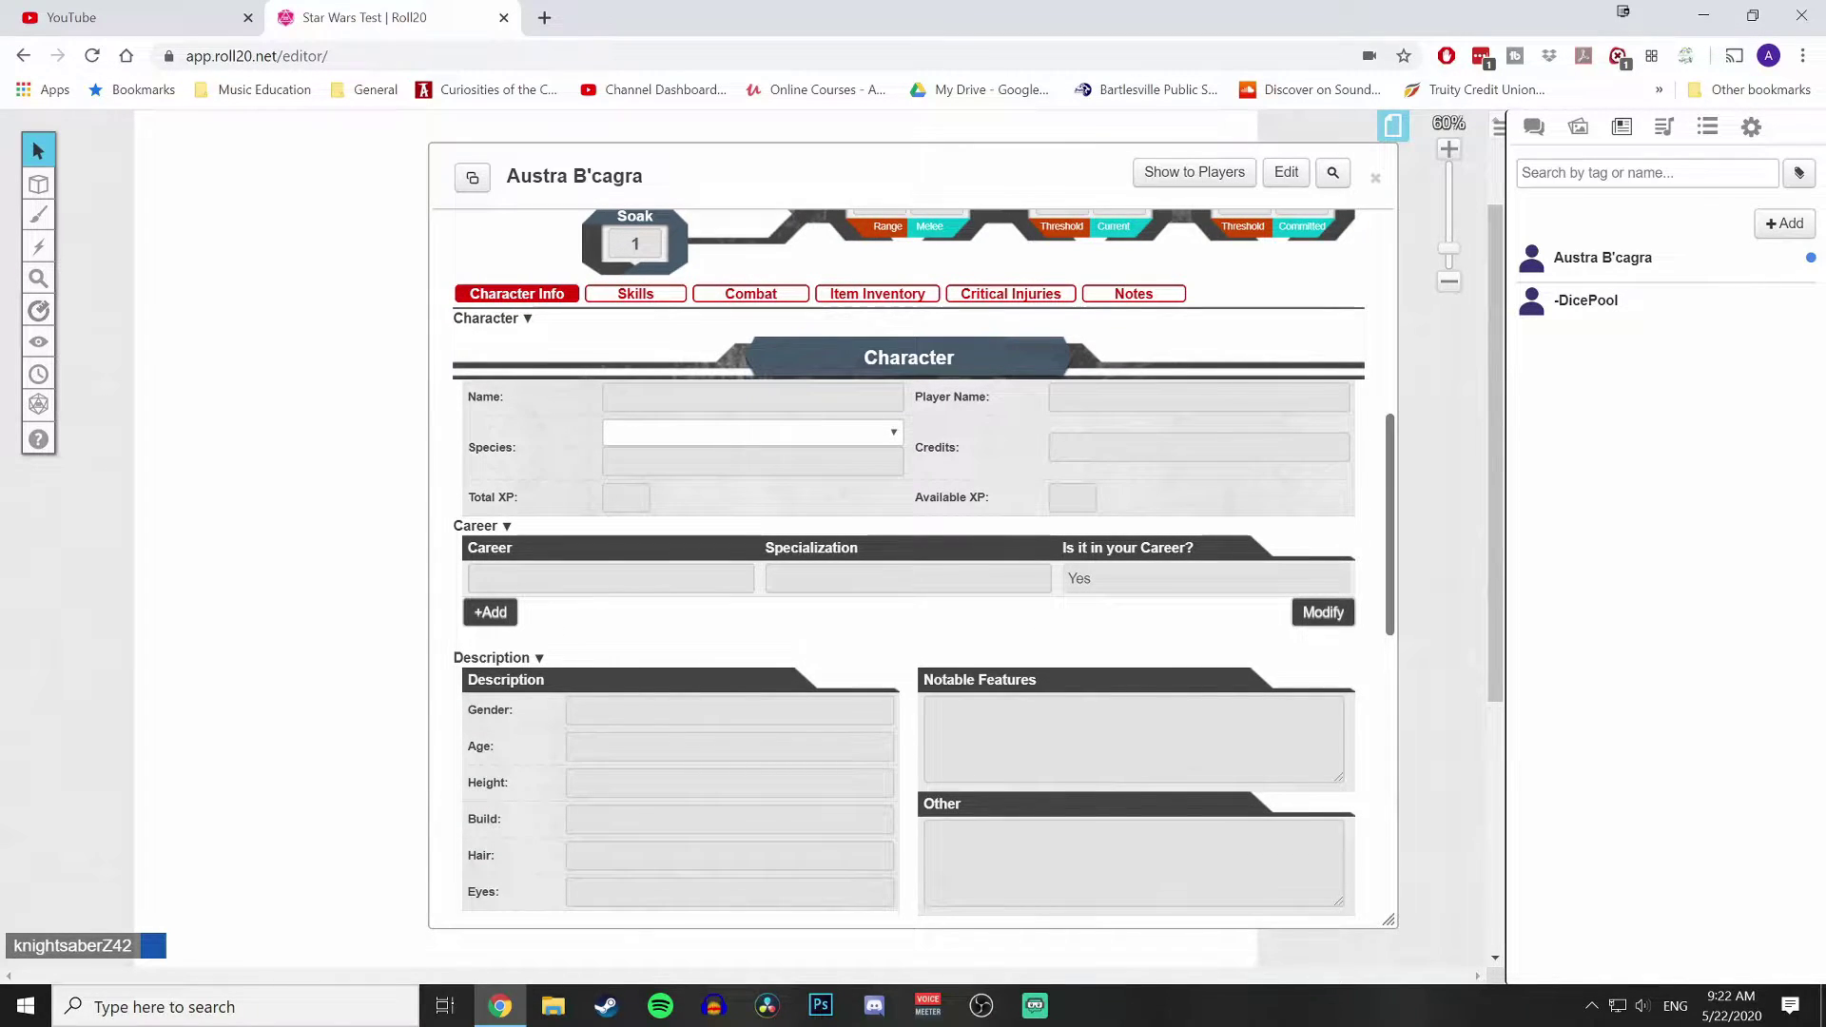
{"action": "scroll", "coordinate": [877, 571], "scroll_direction": "down", "scroll_amount": 6}
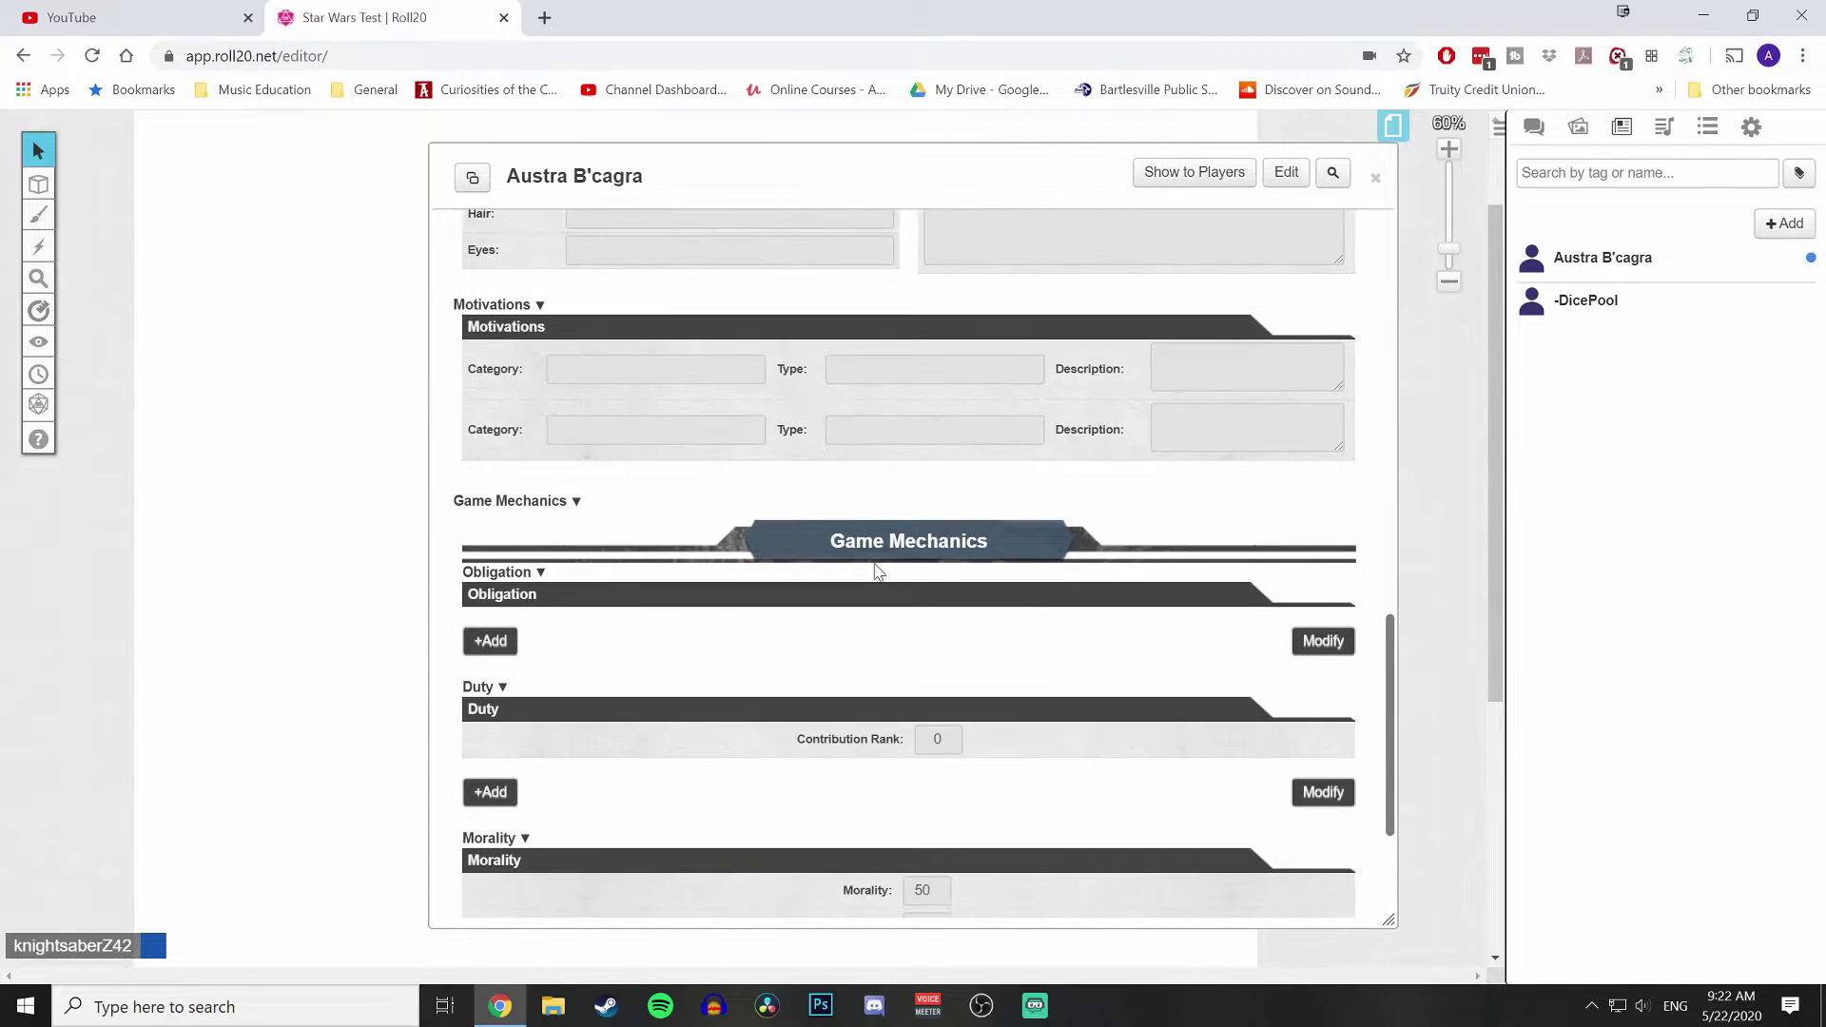
{"action": "scroll", "coordinate": [876, 542], "scroll_direction": "up", "scroll_amount": 4}
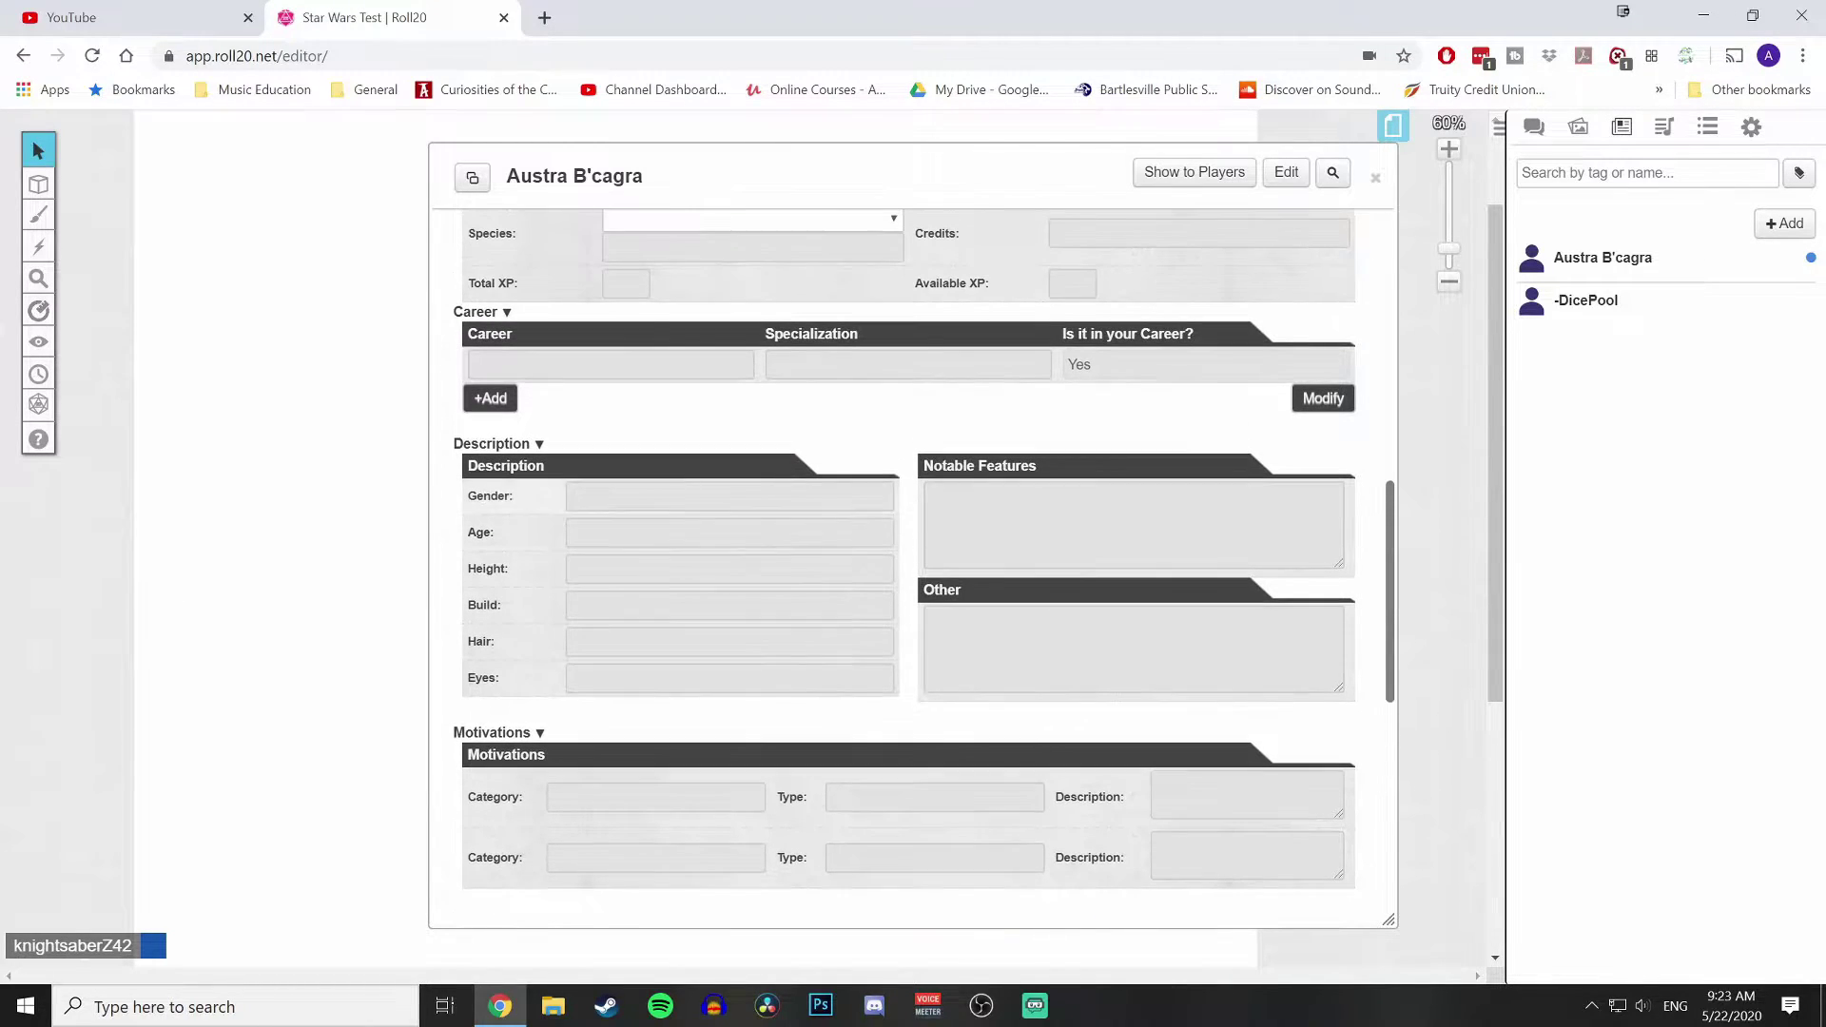
{"action": "scroll", "coordinate": [645, 479], "scroll_direction": "down", "scroll_amount": 3}
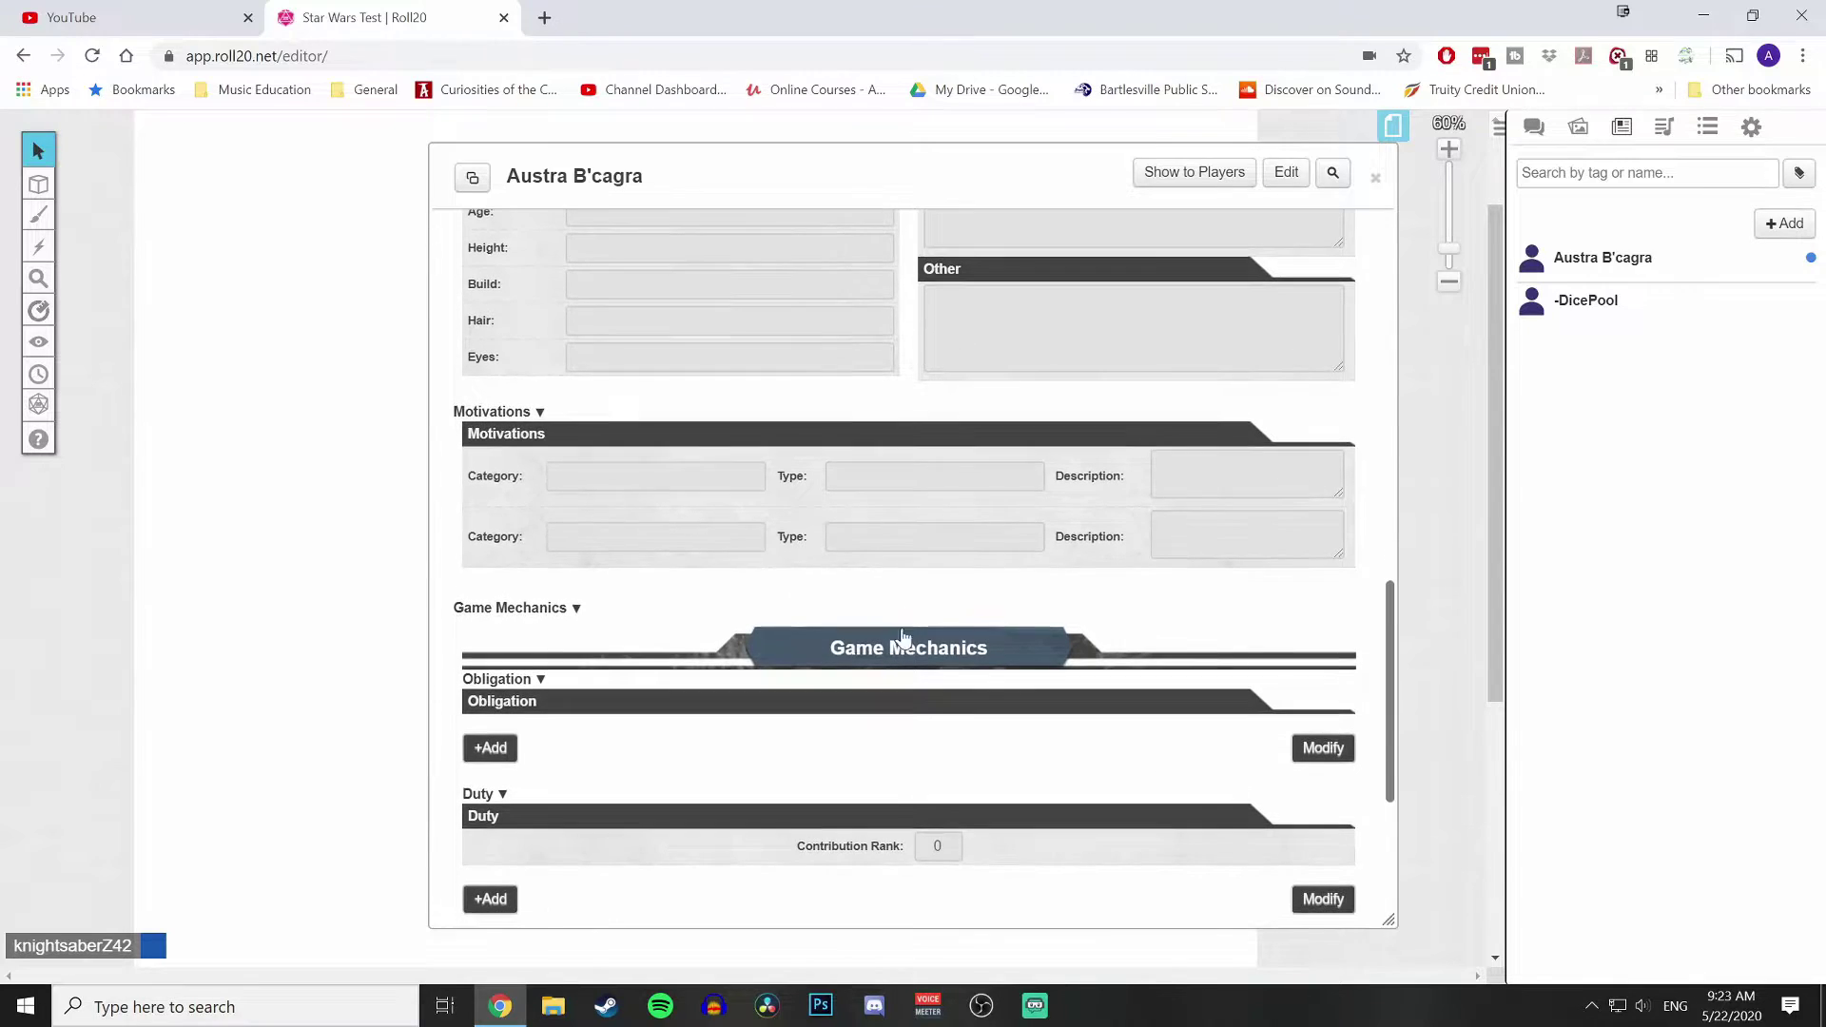
{"action": "scroll", "coordinate": [647, 695], "scroll_direction": "down", "scroll_amount": 1}
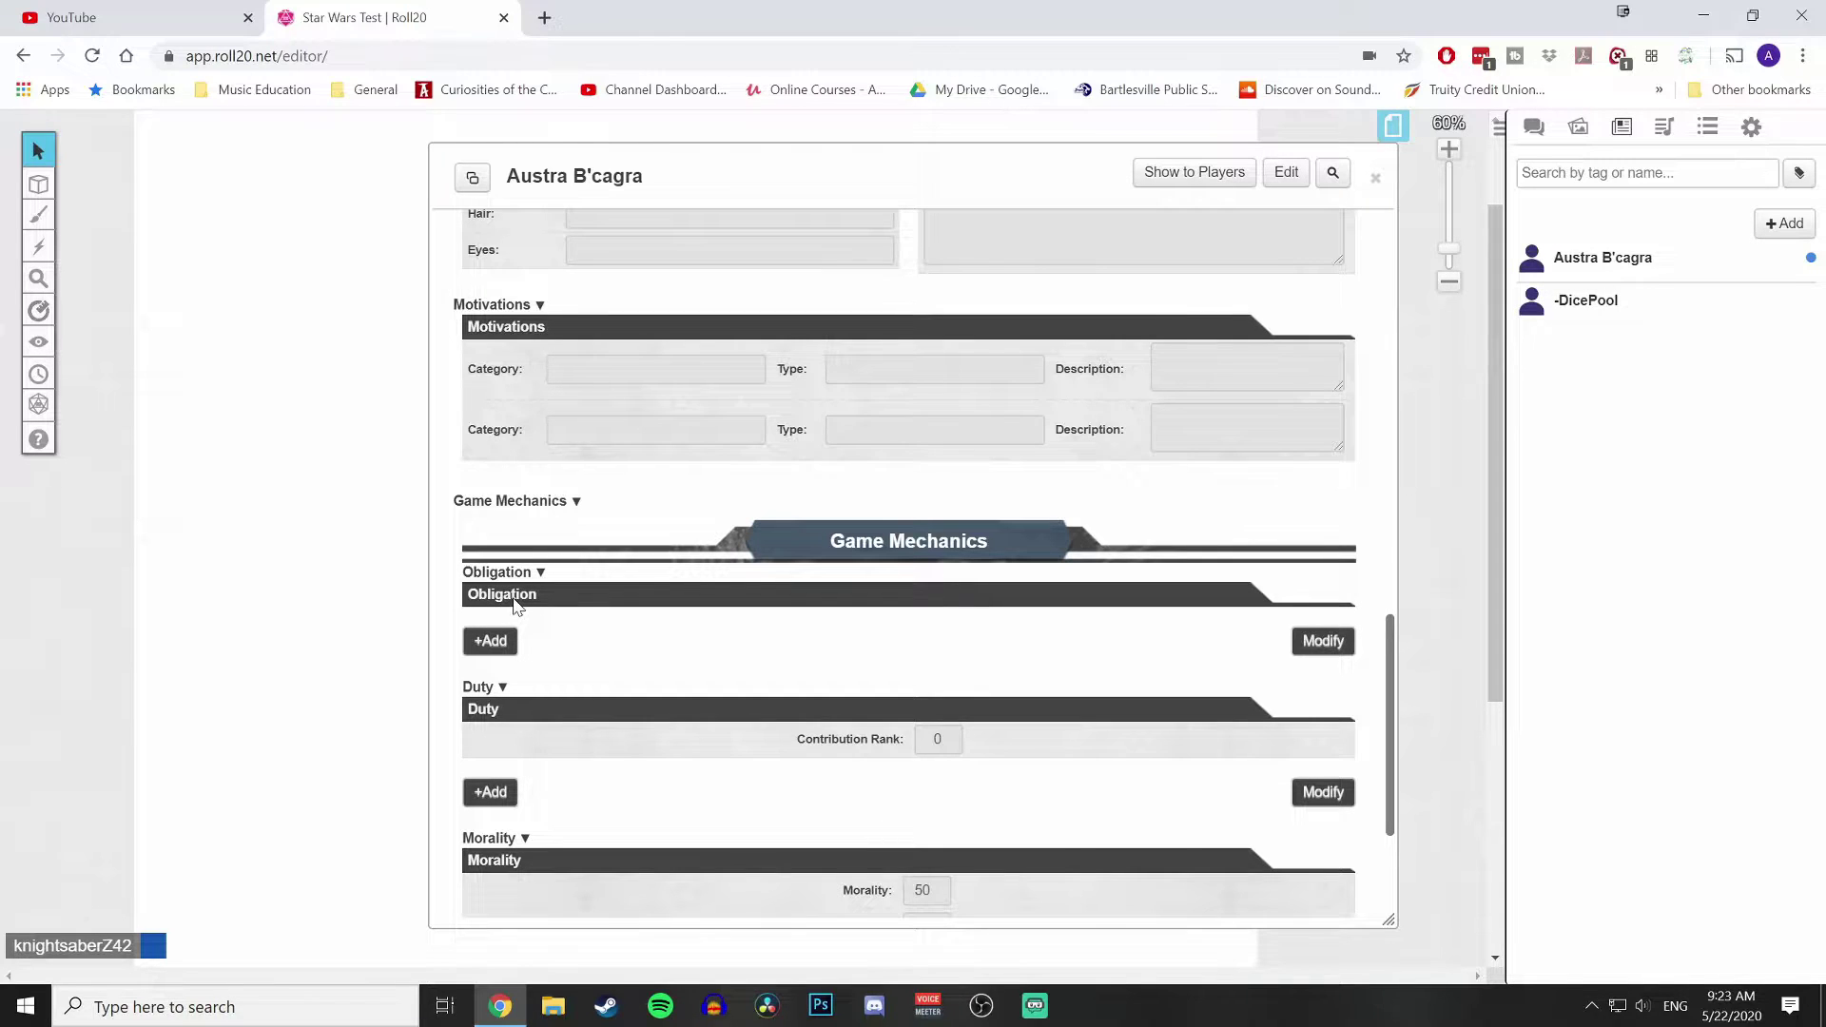
{"action": "scroll", "coordinate": [676, 669], "scroll_direction": "down", "scroll_amount": 2}
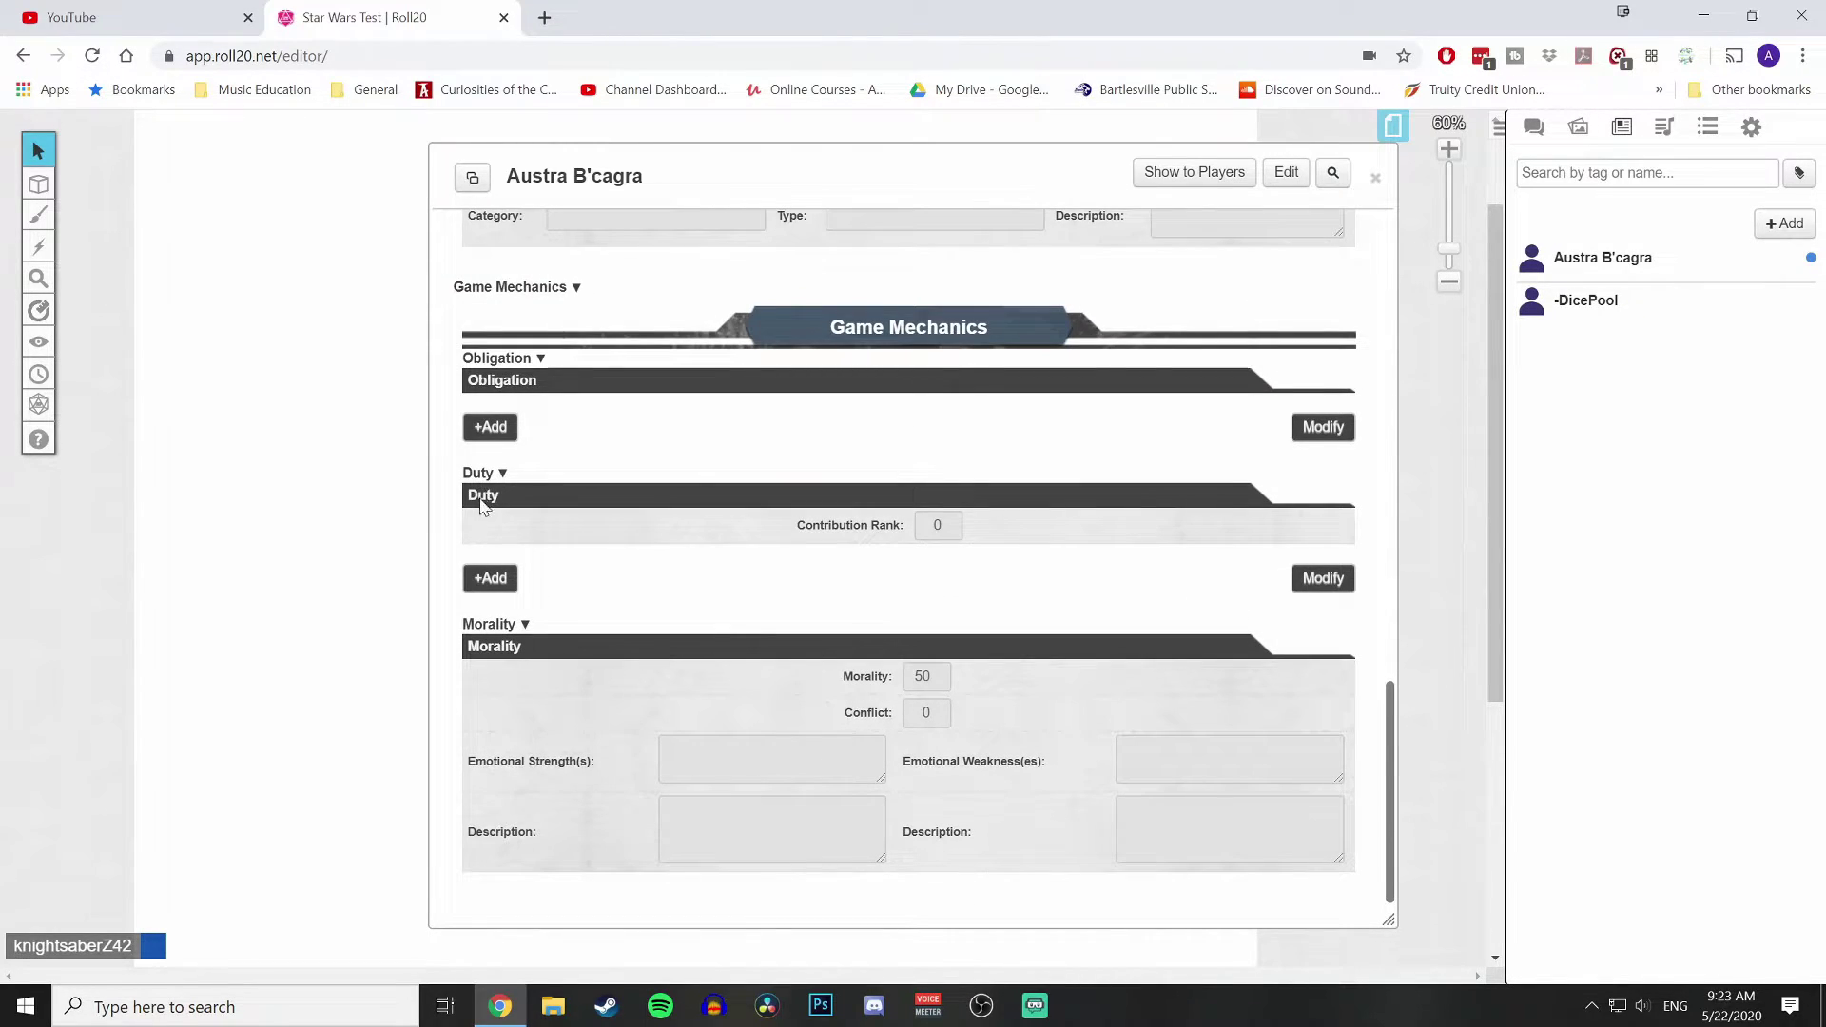
{"action": "scroll", "coordinate": [635, 626], "scroll_direction": "down", "scroll_amount": 1}
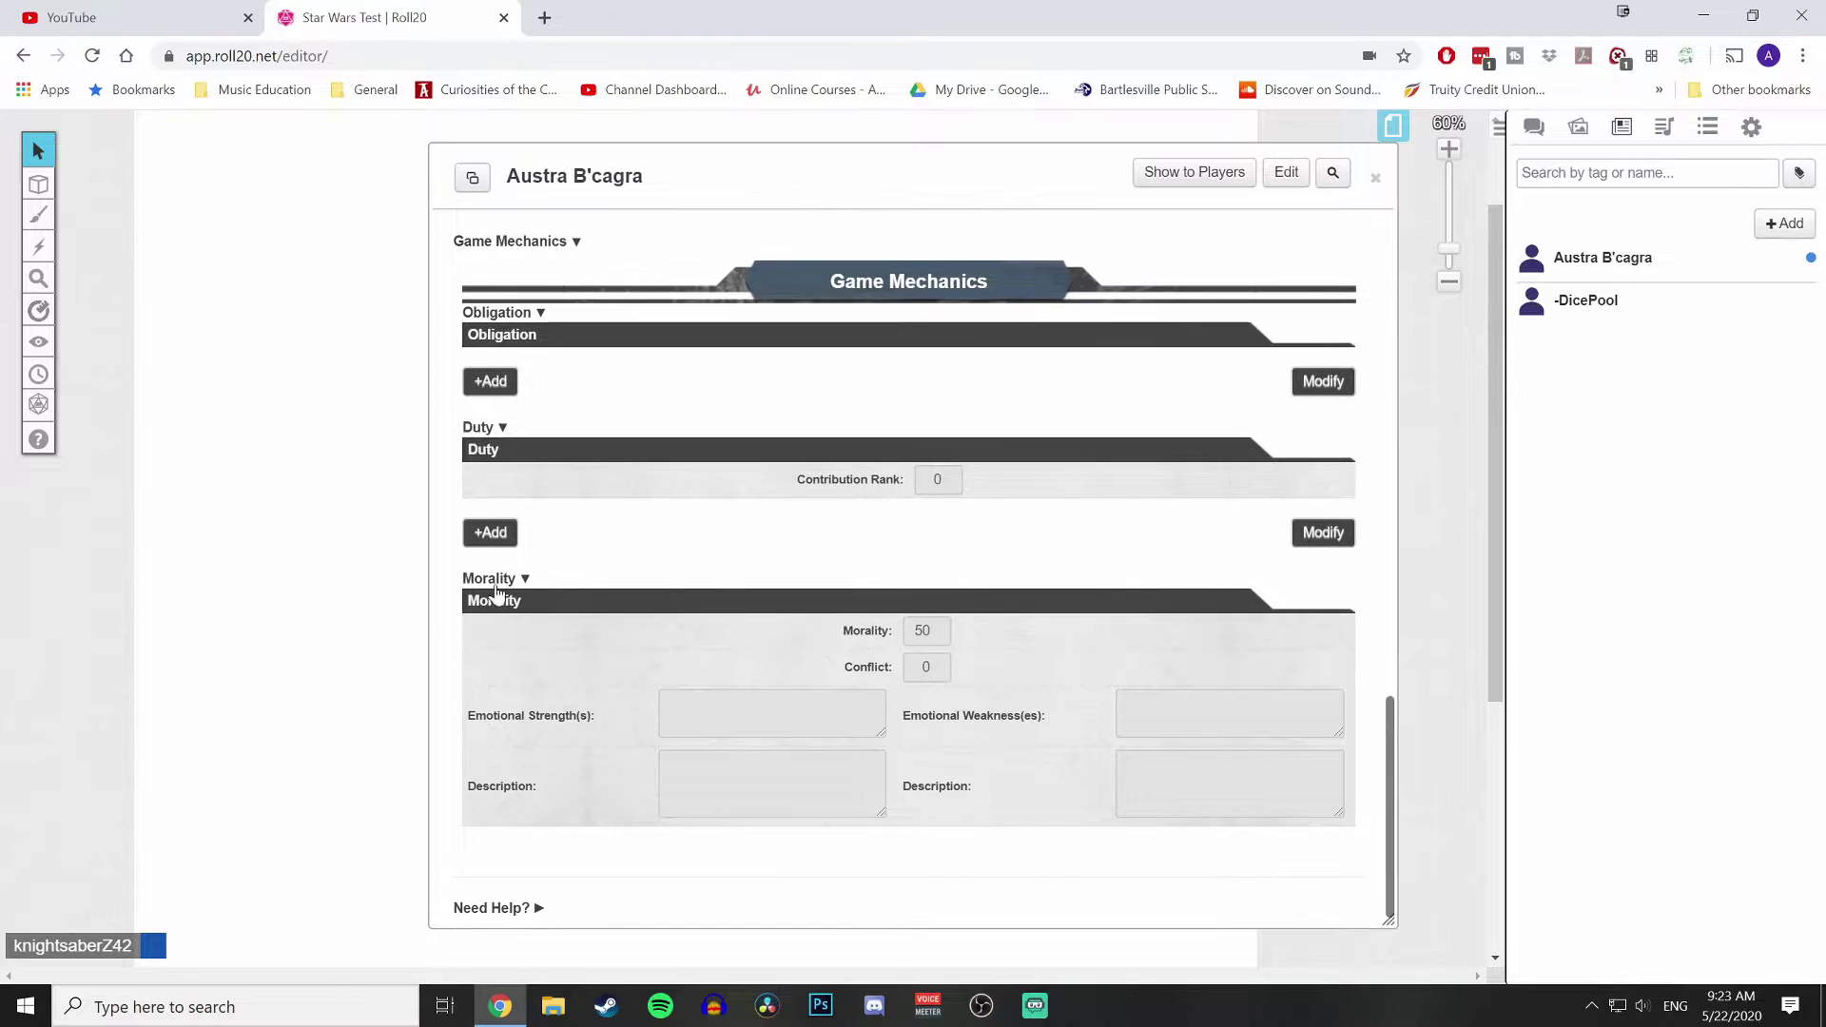
{"action": "scroll", "coordinate": [802, 685], "scroll_direction": "up", "scroll_amount": 2}
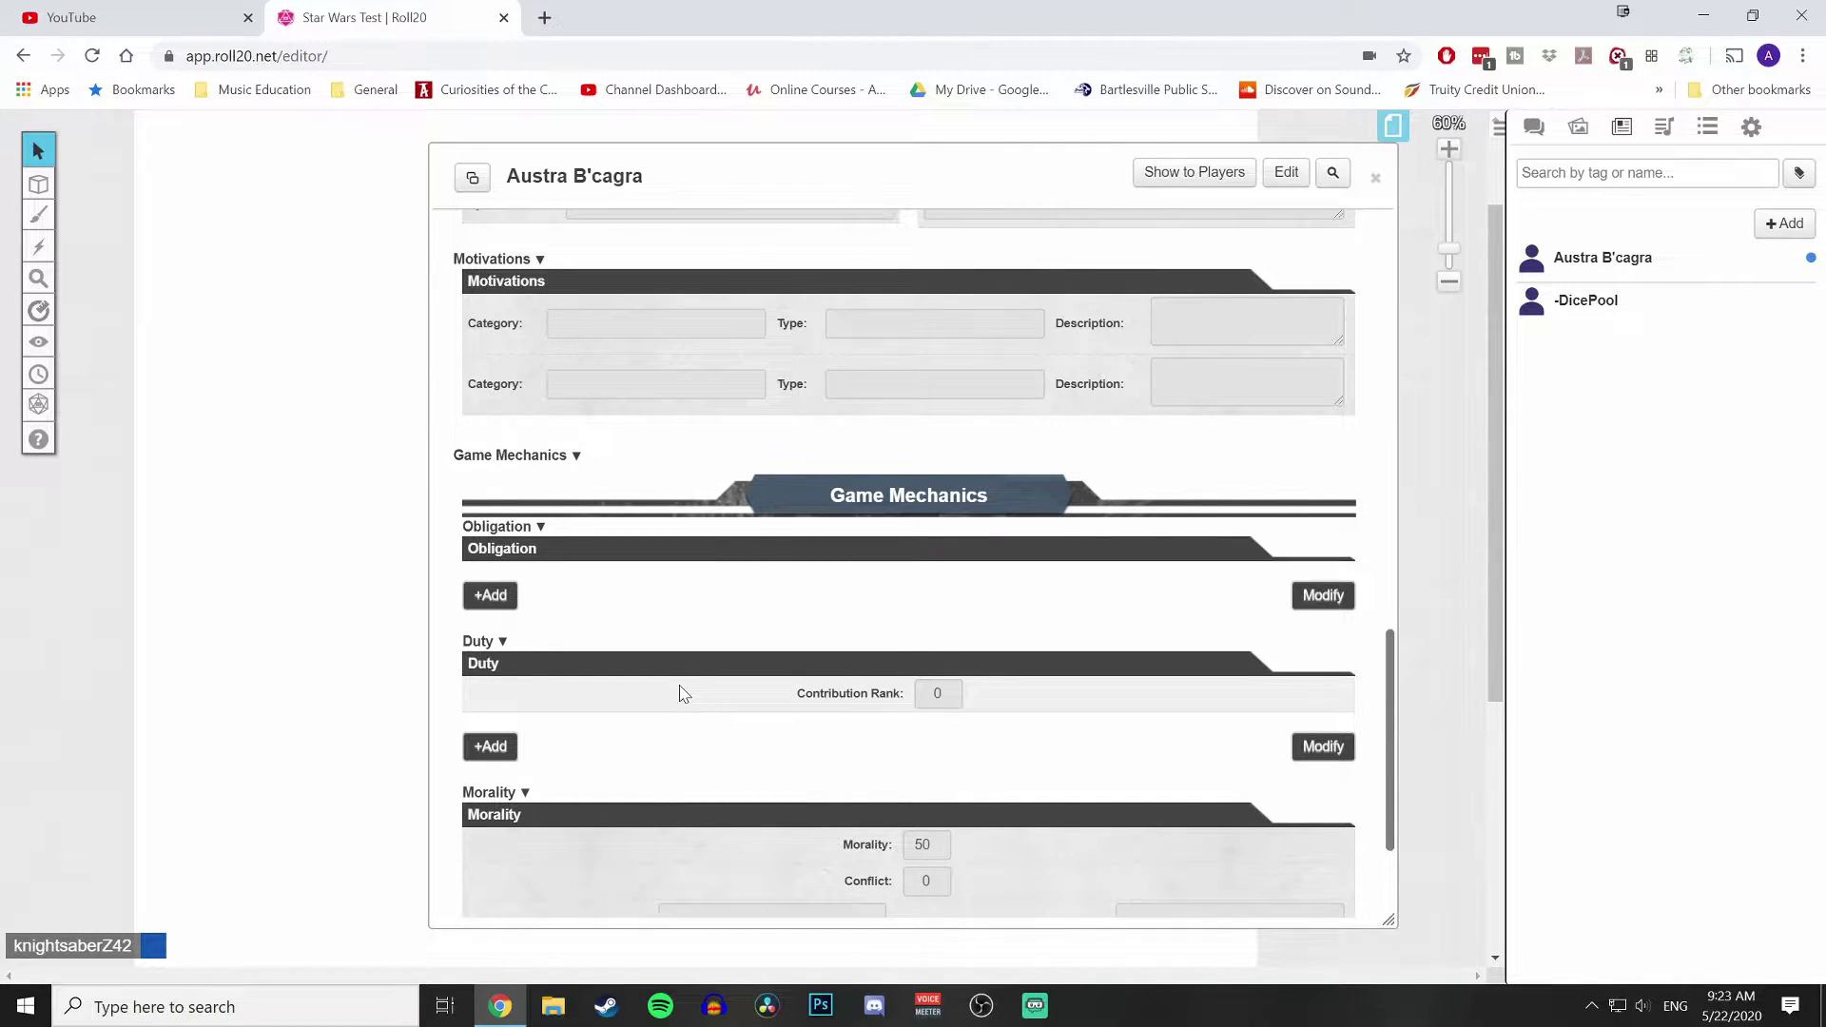
{"action": "scroll", "coordinate": [679, 692], "scroll_direction": "up", "scroll_amount": 1}
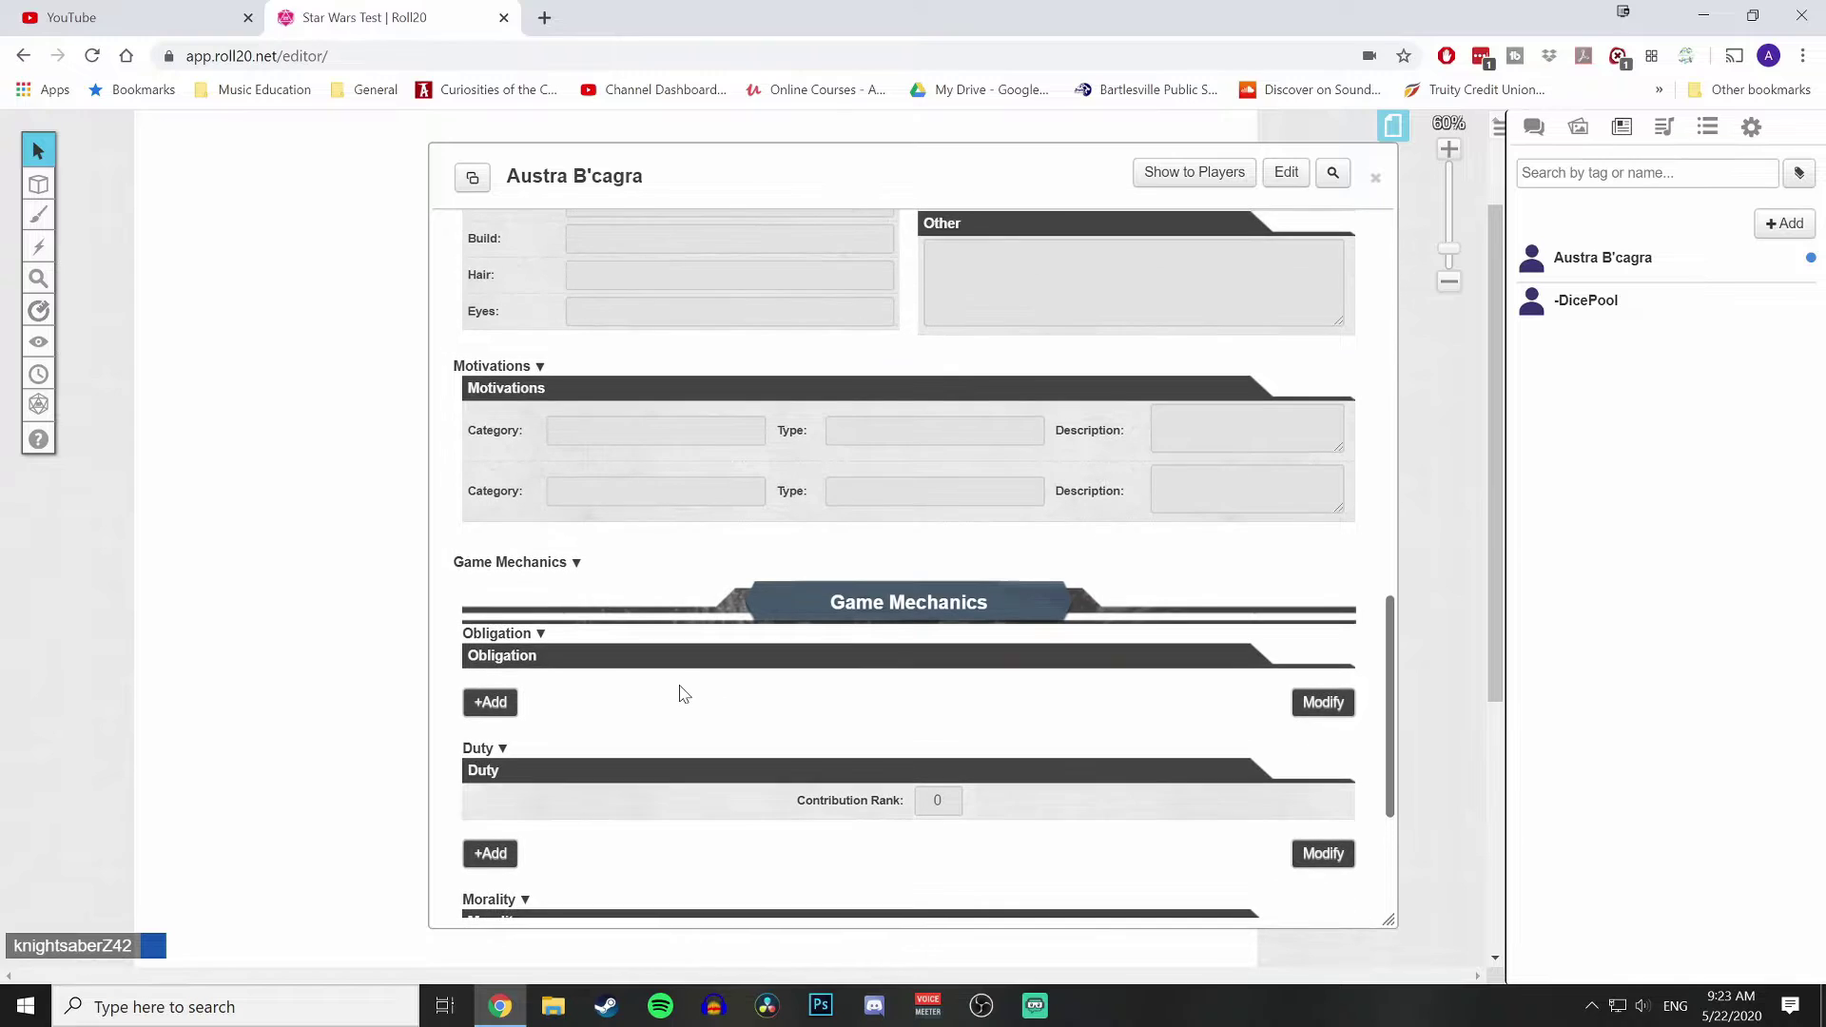
{"action": "scroll", "coordinate": [679, 692], "scroll_direction": "down", "scroll_amount": 1}
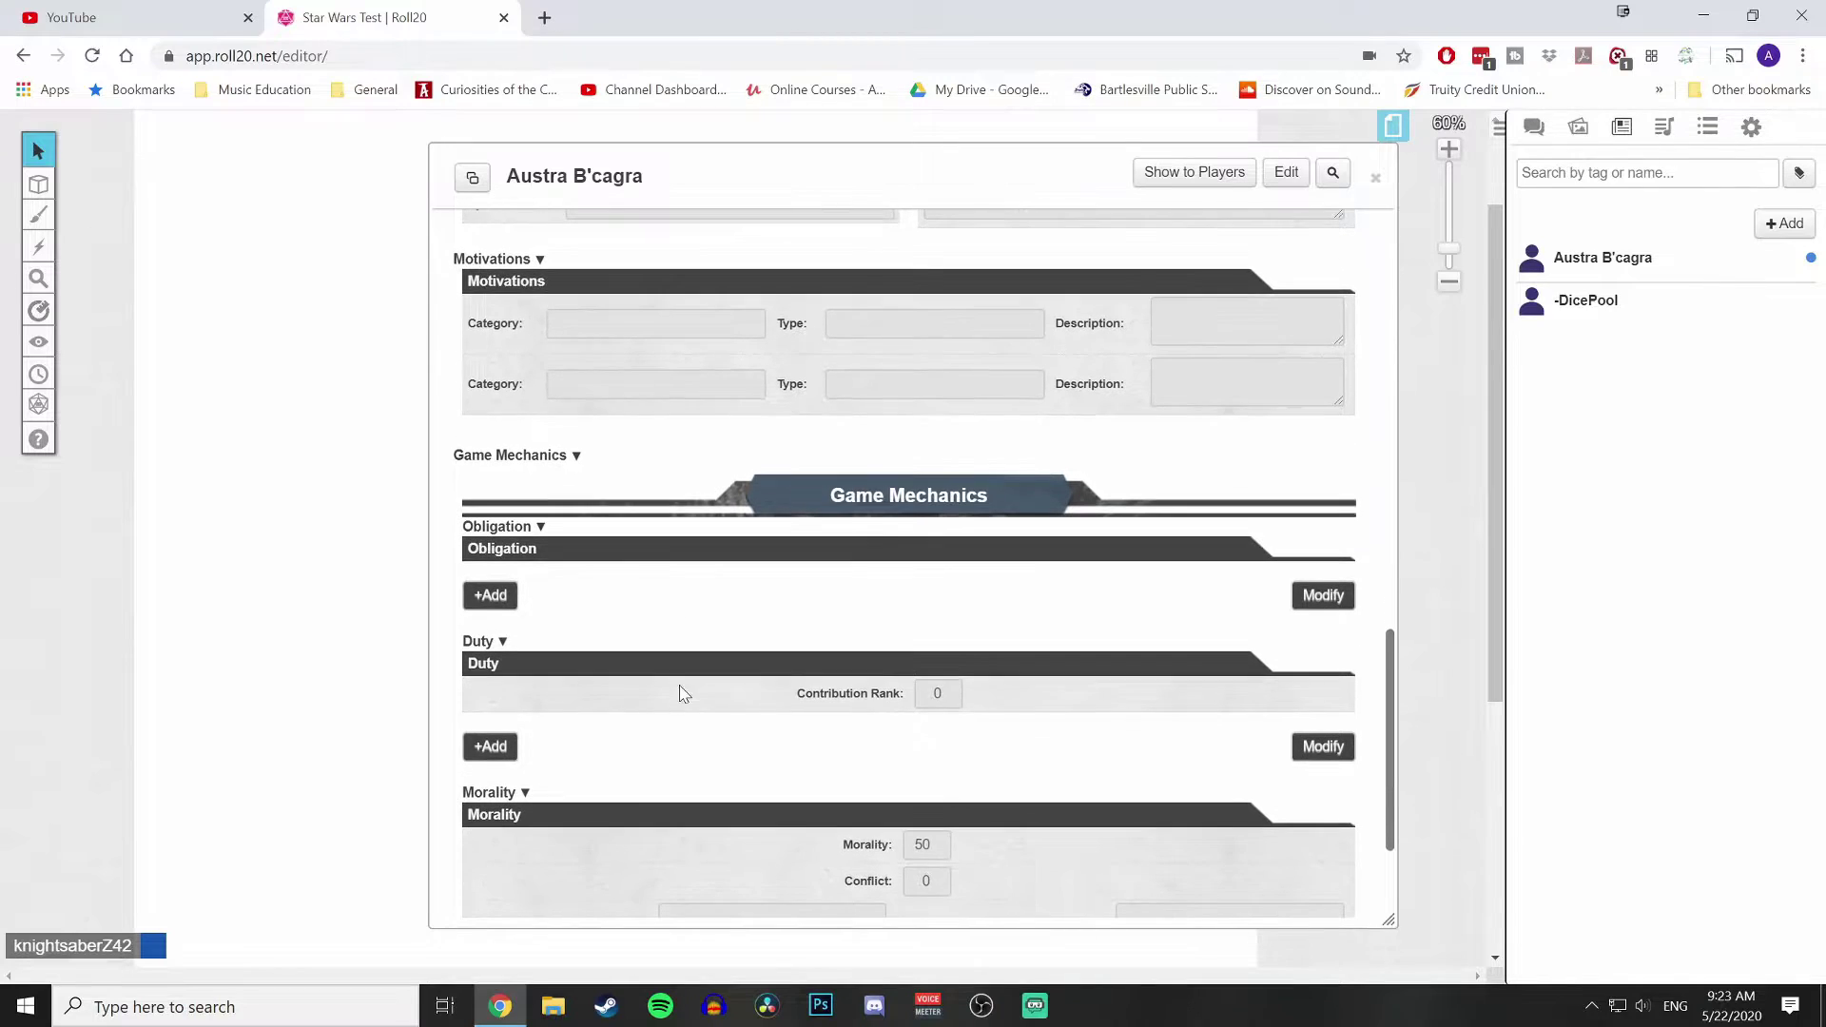
Add a Debt obligation, magnitude 5, detailed as 'You owe a debt to the pyke syndicate.'
{"action": "left_click", "coordinate": [495, 598]}
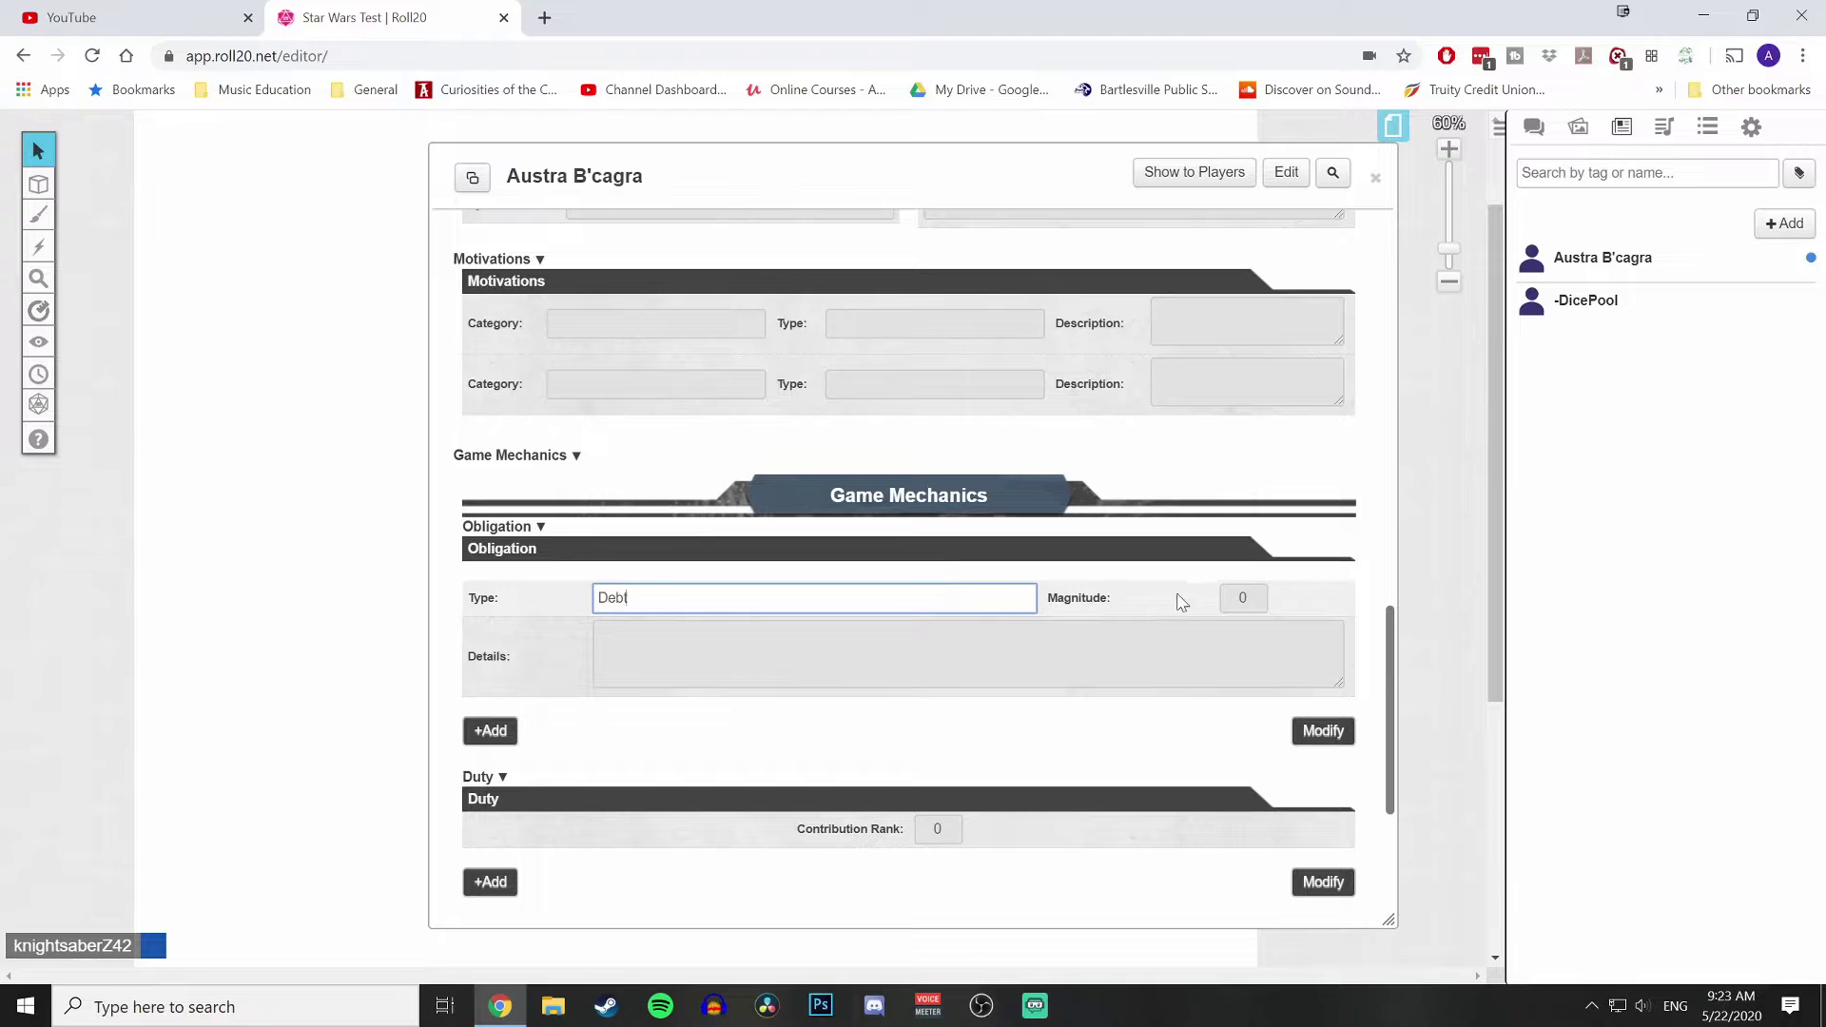
{"action": "left_click", "coordinate": [1245, 597]}
{"action": "key", "text": "BackSpace"}
{"action": "type", "text": "5"}
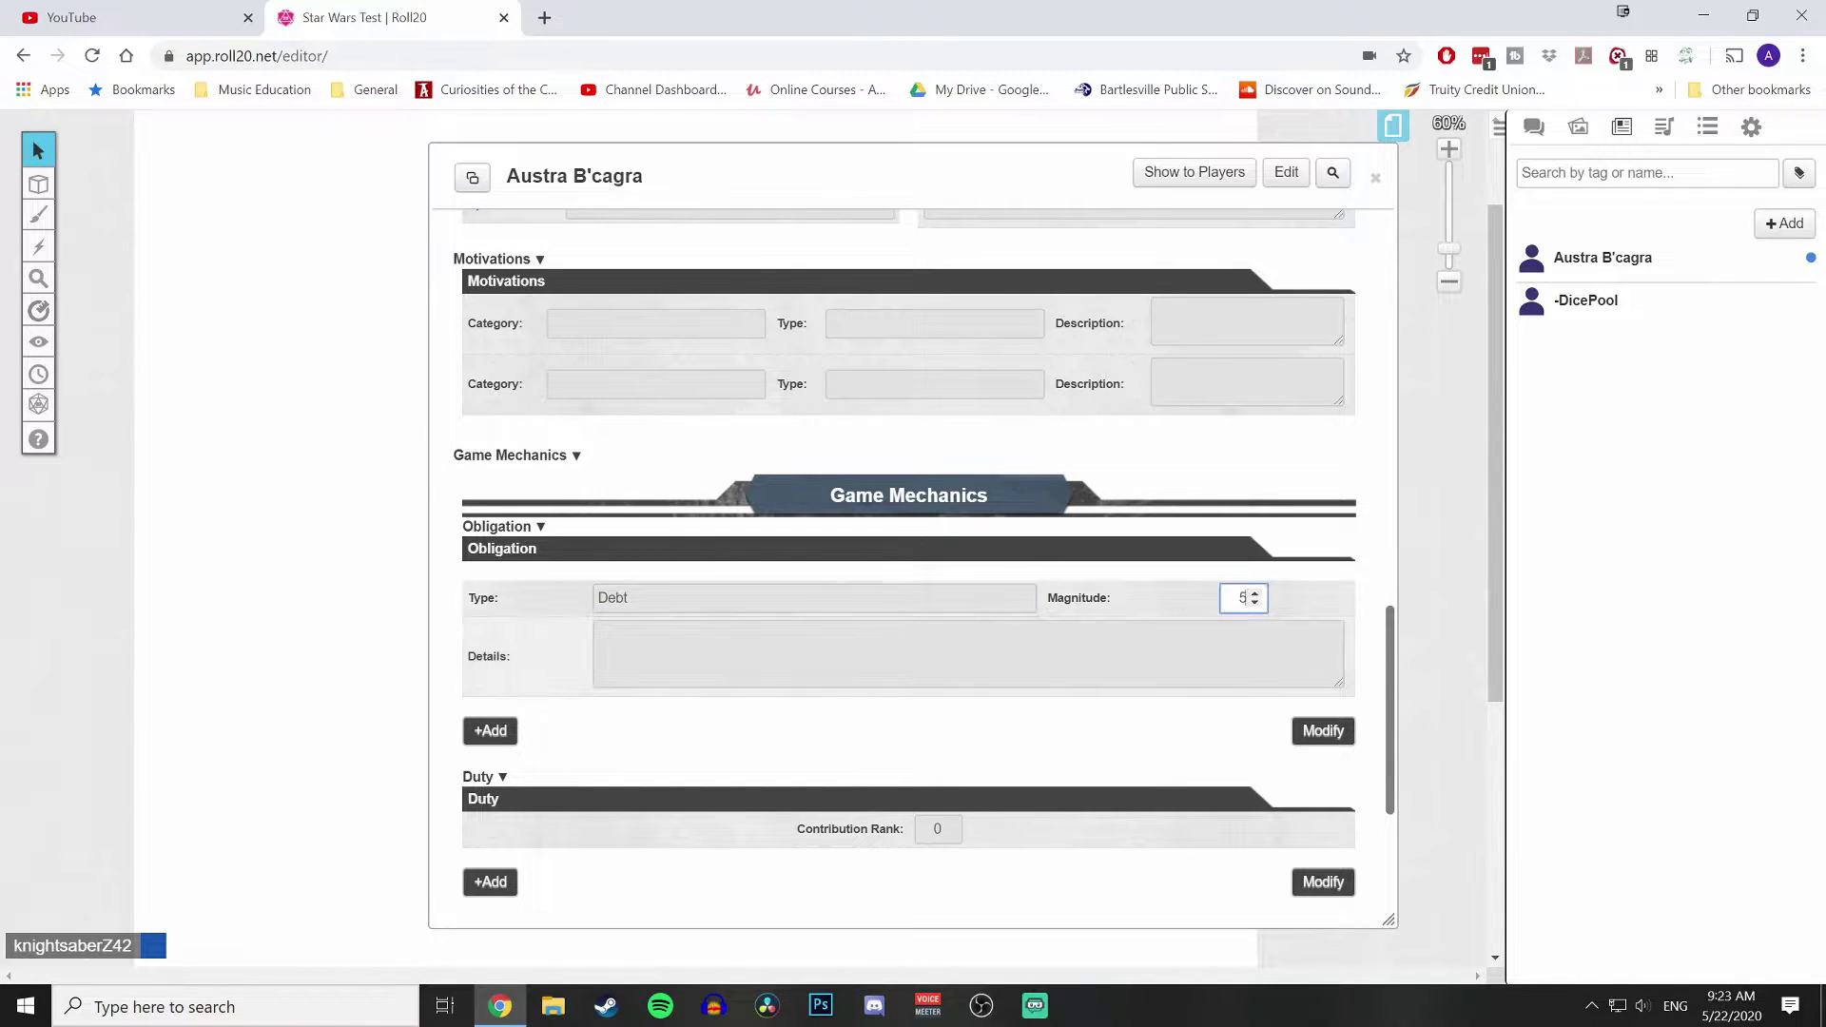
{"action": "key", "text": "Tab"}
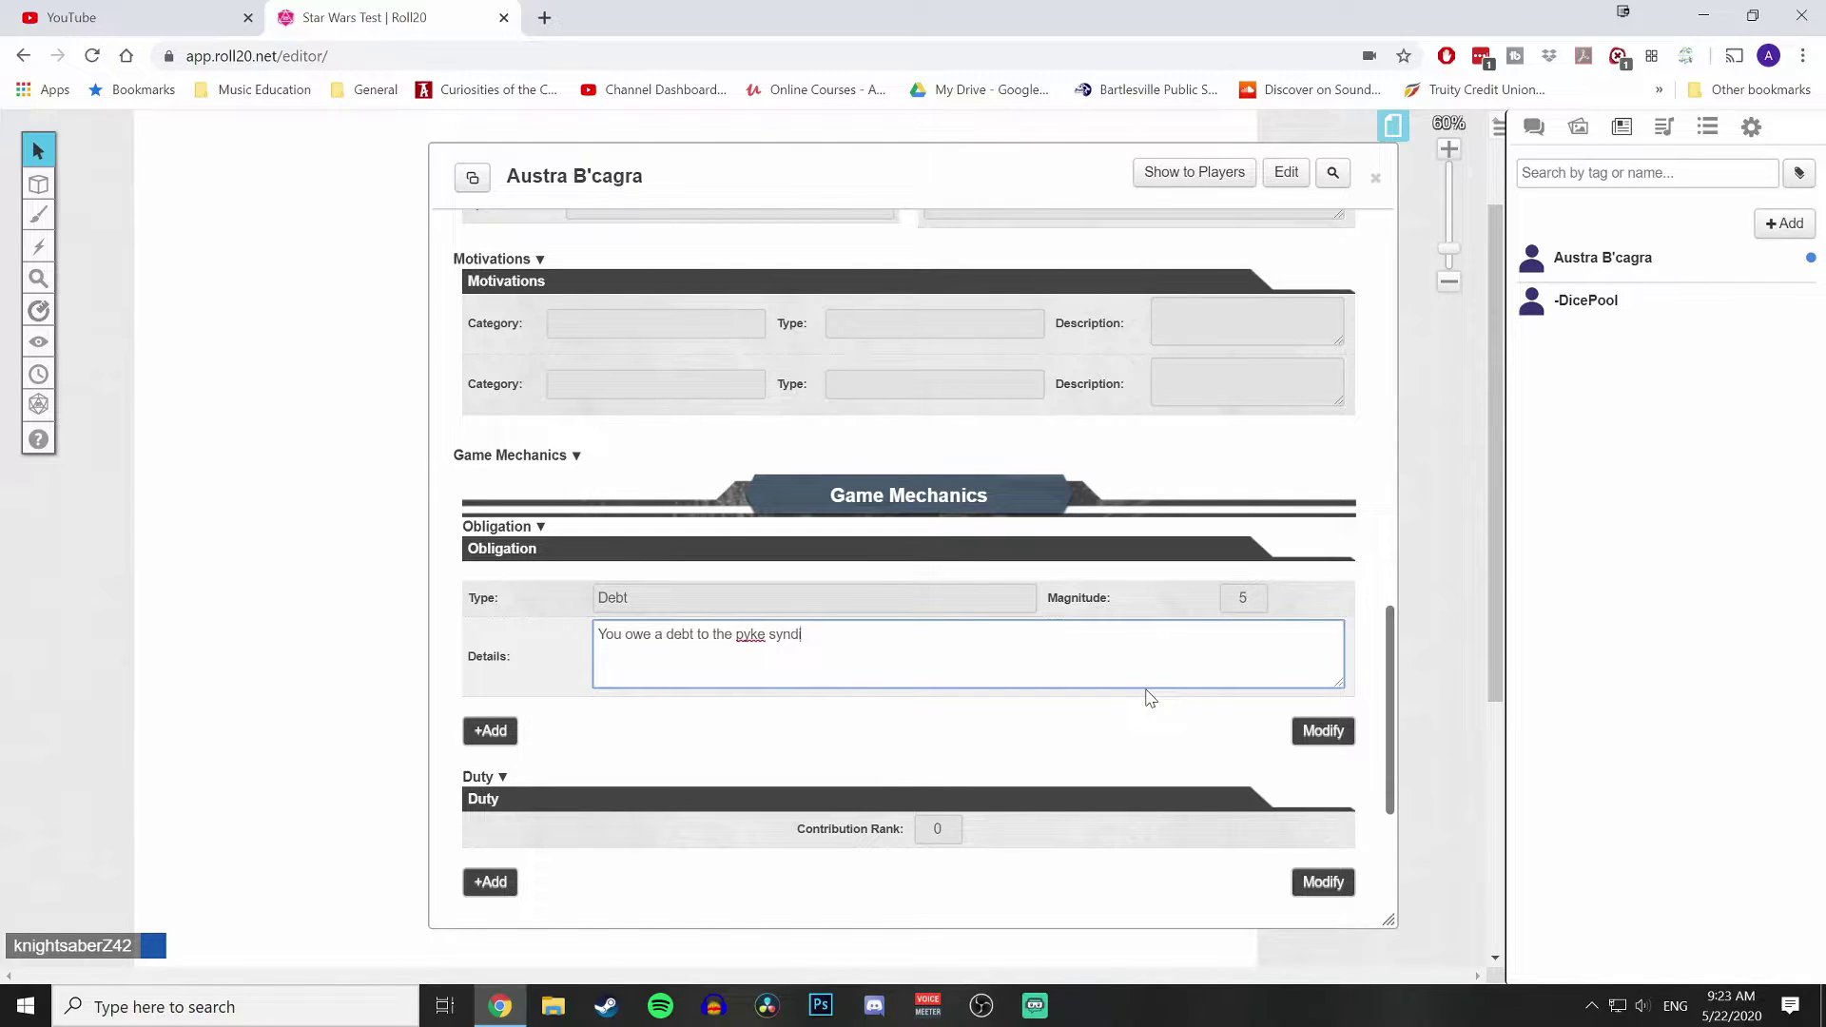
{"action": "left_click", "coordinate": [1151, 702]}
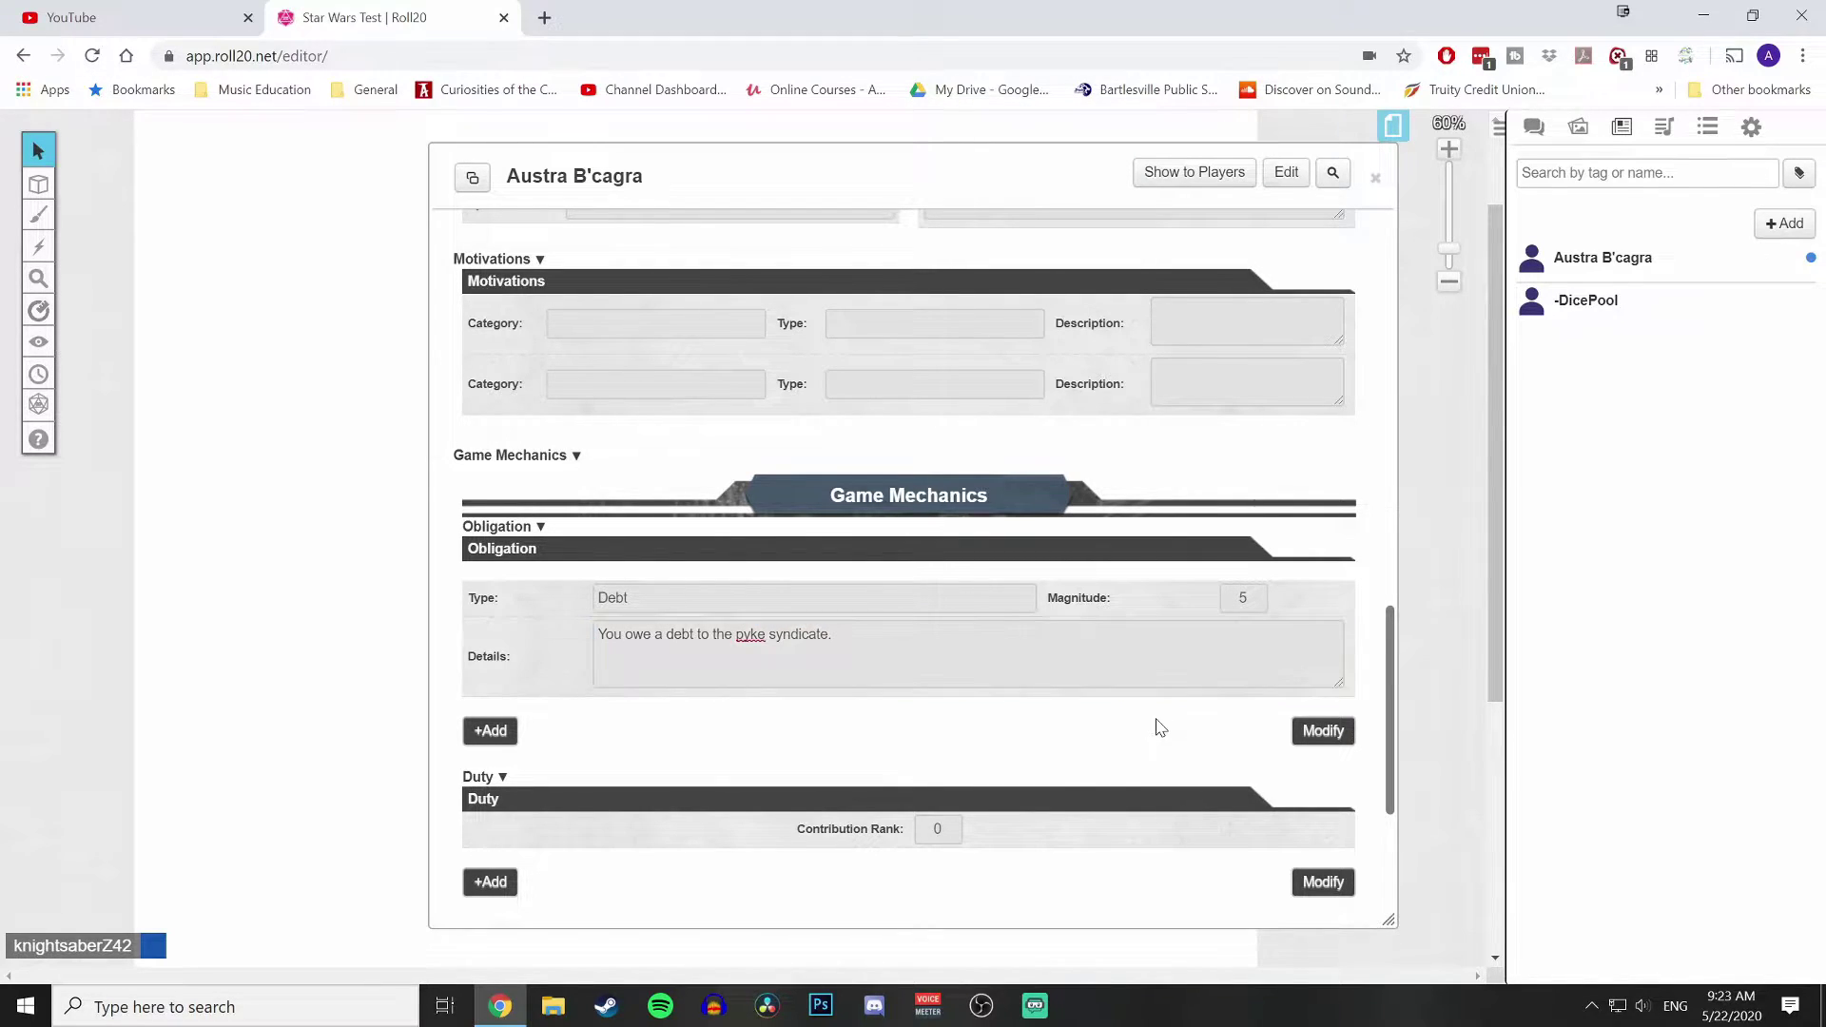
{"action": "scroll", "coordinate": [951, 723], "scroll_direction": "down", "scroll_amount": 2}
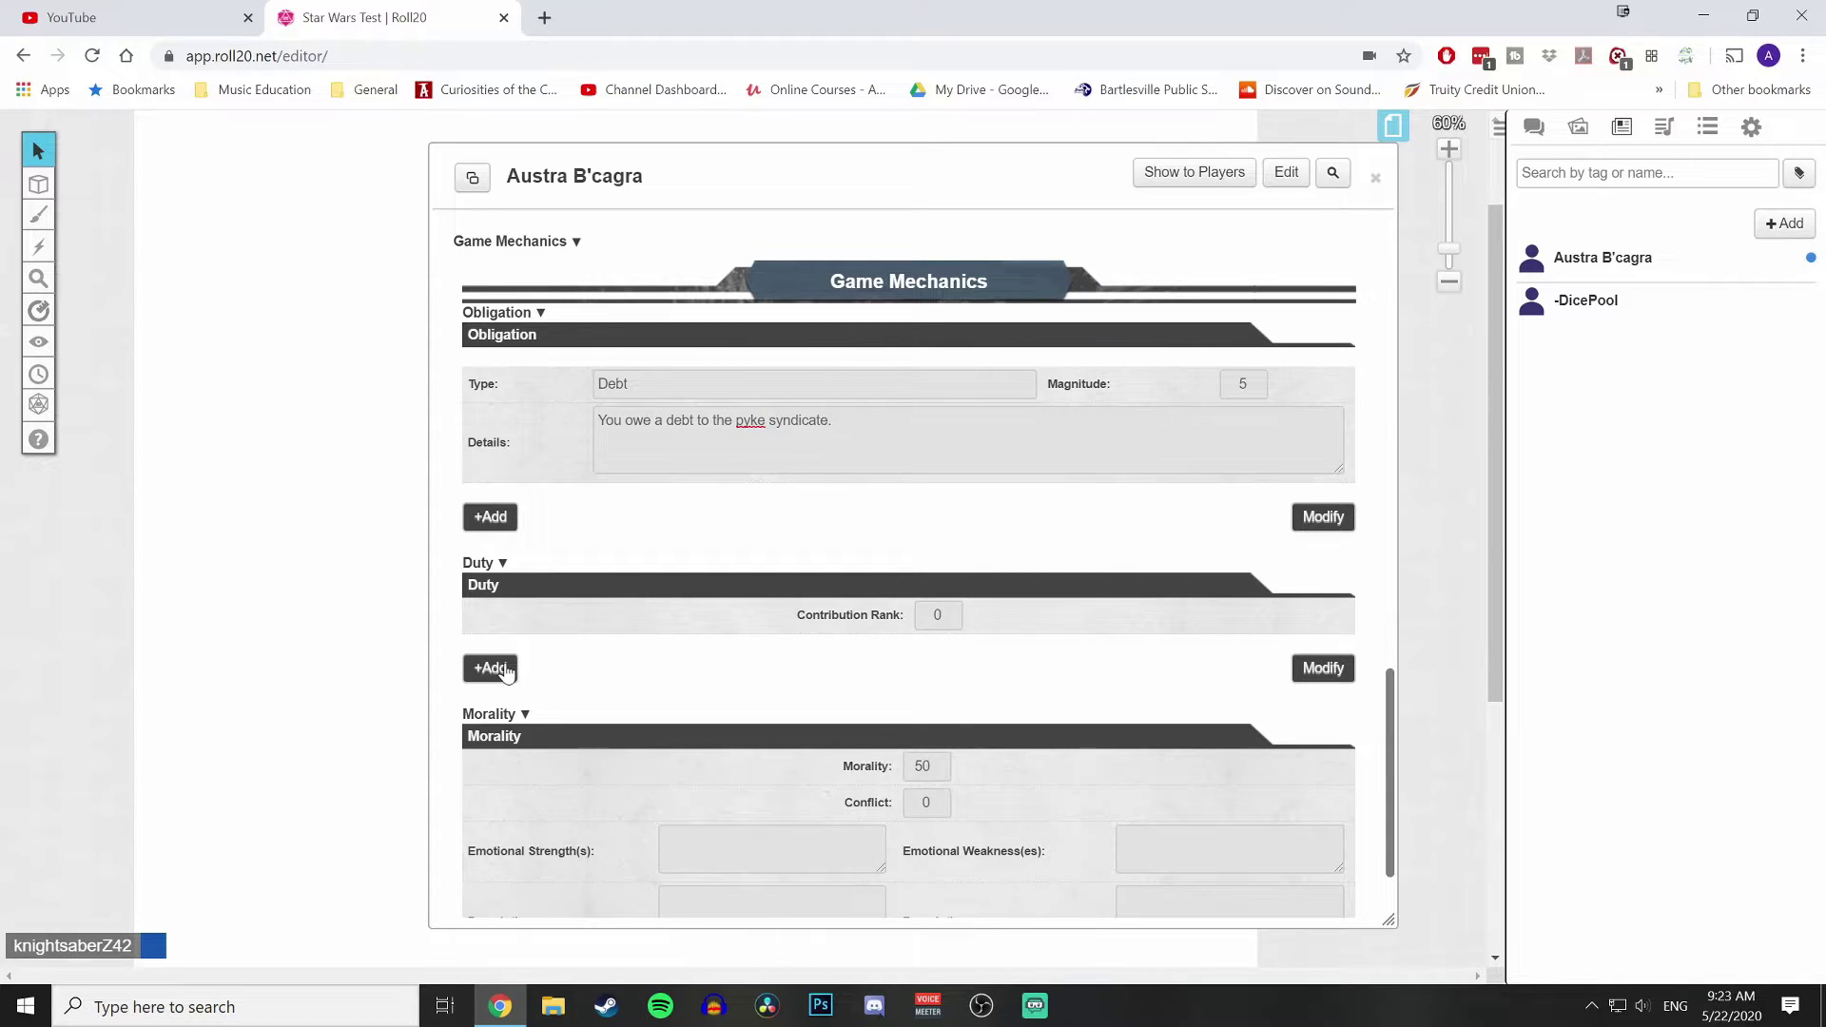
{"action": "scroll", "coordinate": [542, 666], "scroll_direction": "down", "scroll_amount": 1}
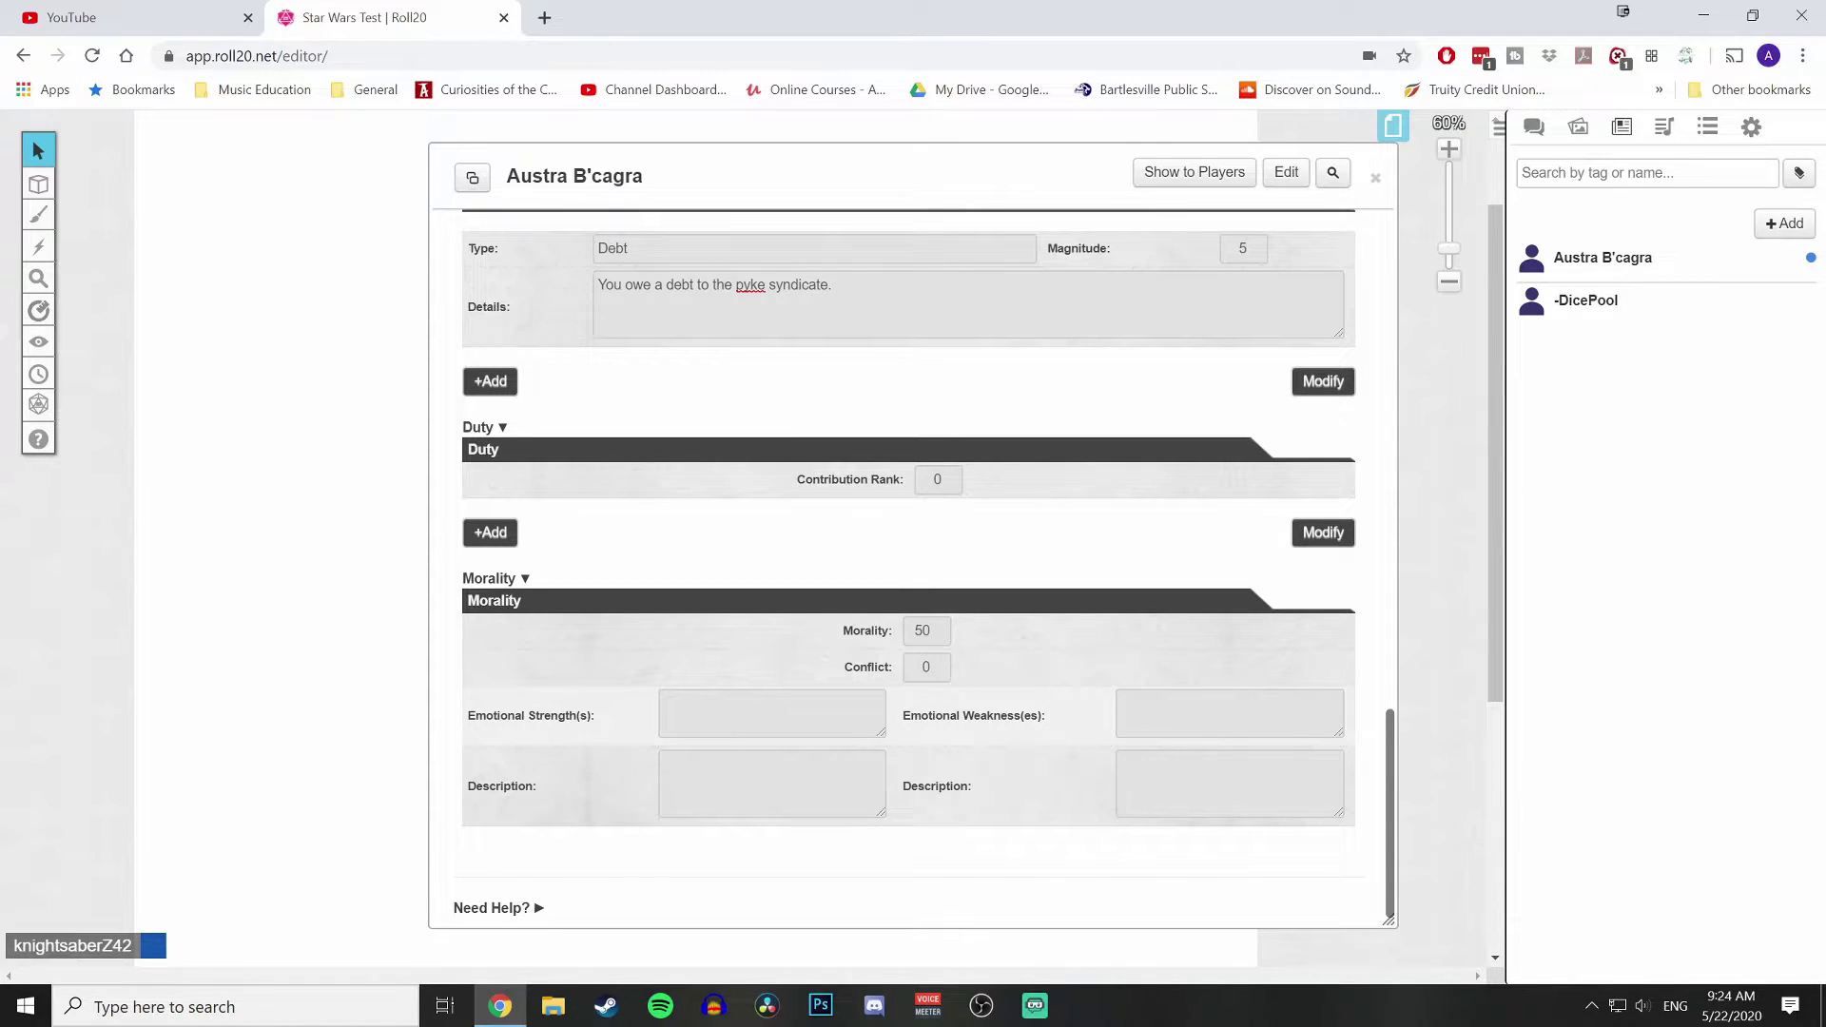
{"action": "scroll", "coordinate": [1133, 772], "scroll_direction": "up", "scroll_amount": 1}
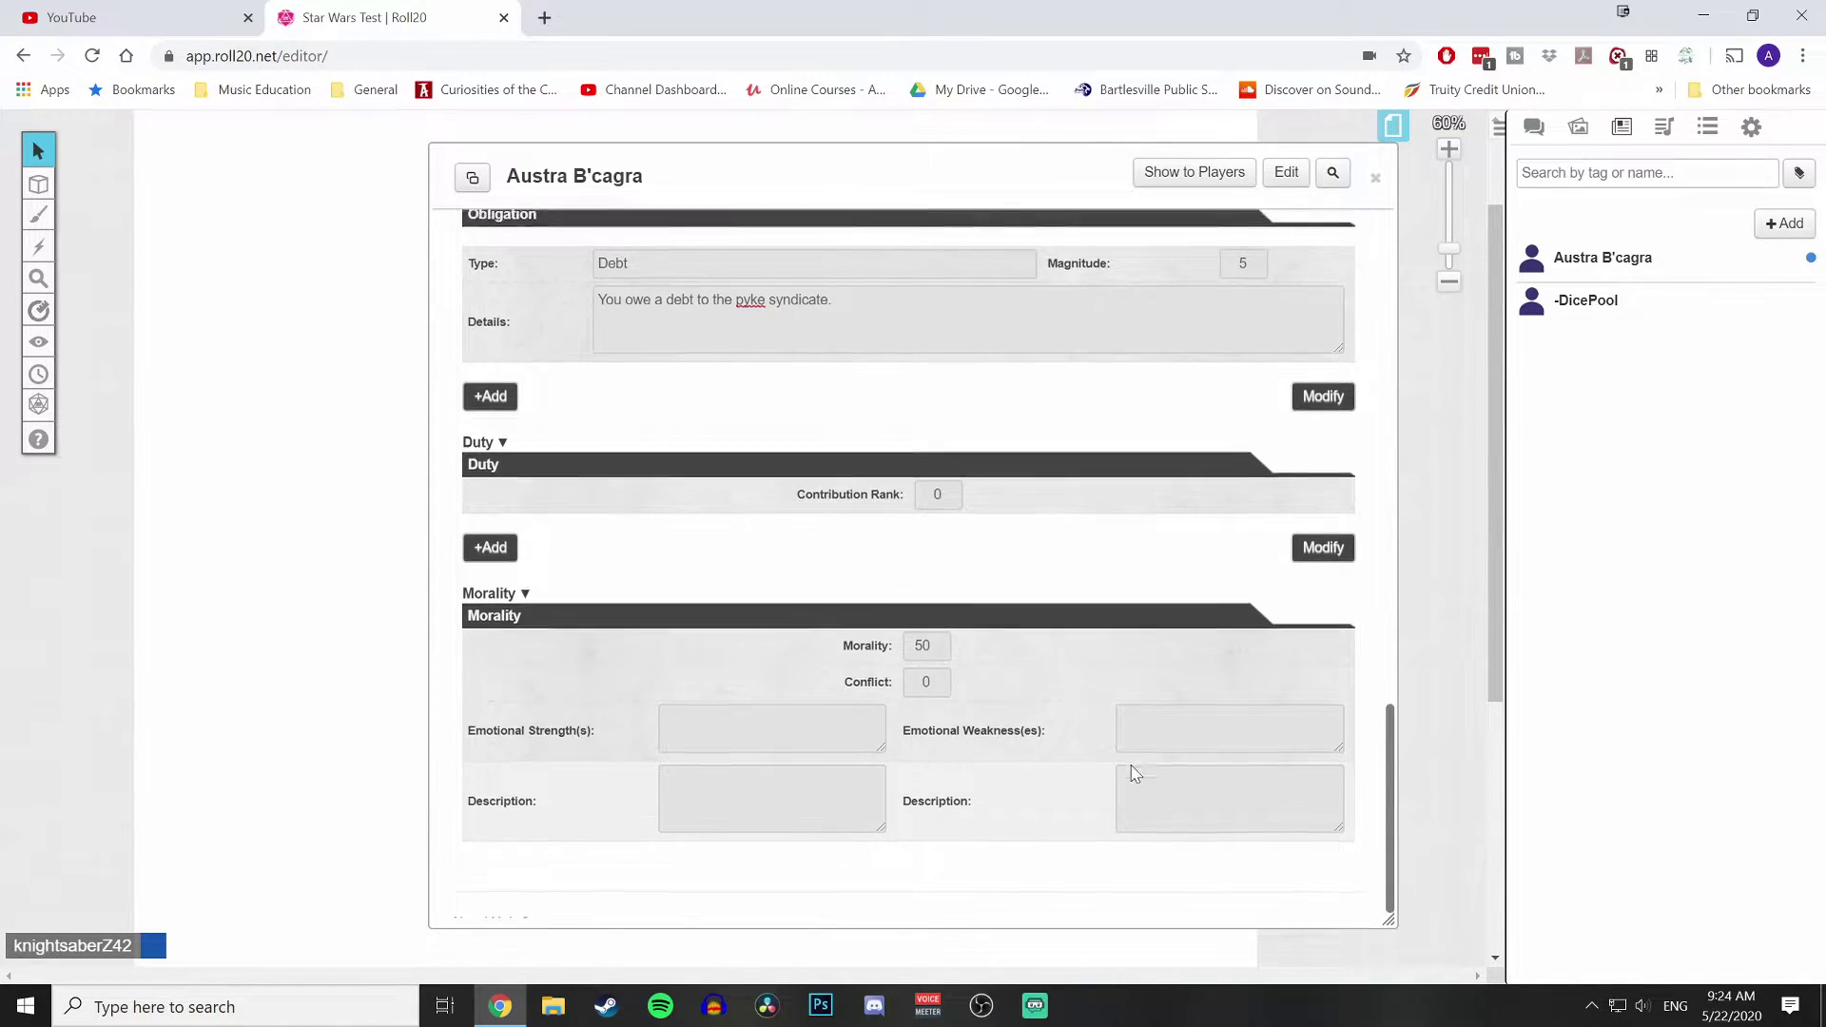
{"action": "scroll", "coordinate": [1134, 772], "scroll_direction": "up", "scroll_amount": 1}
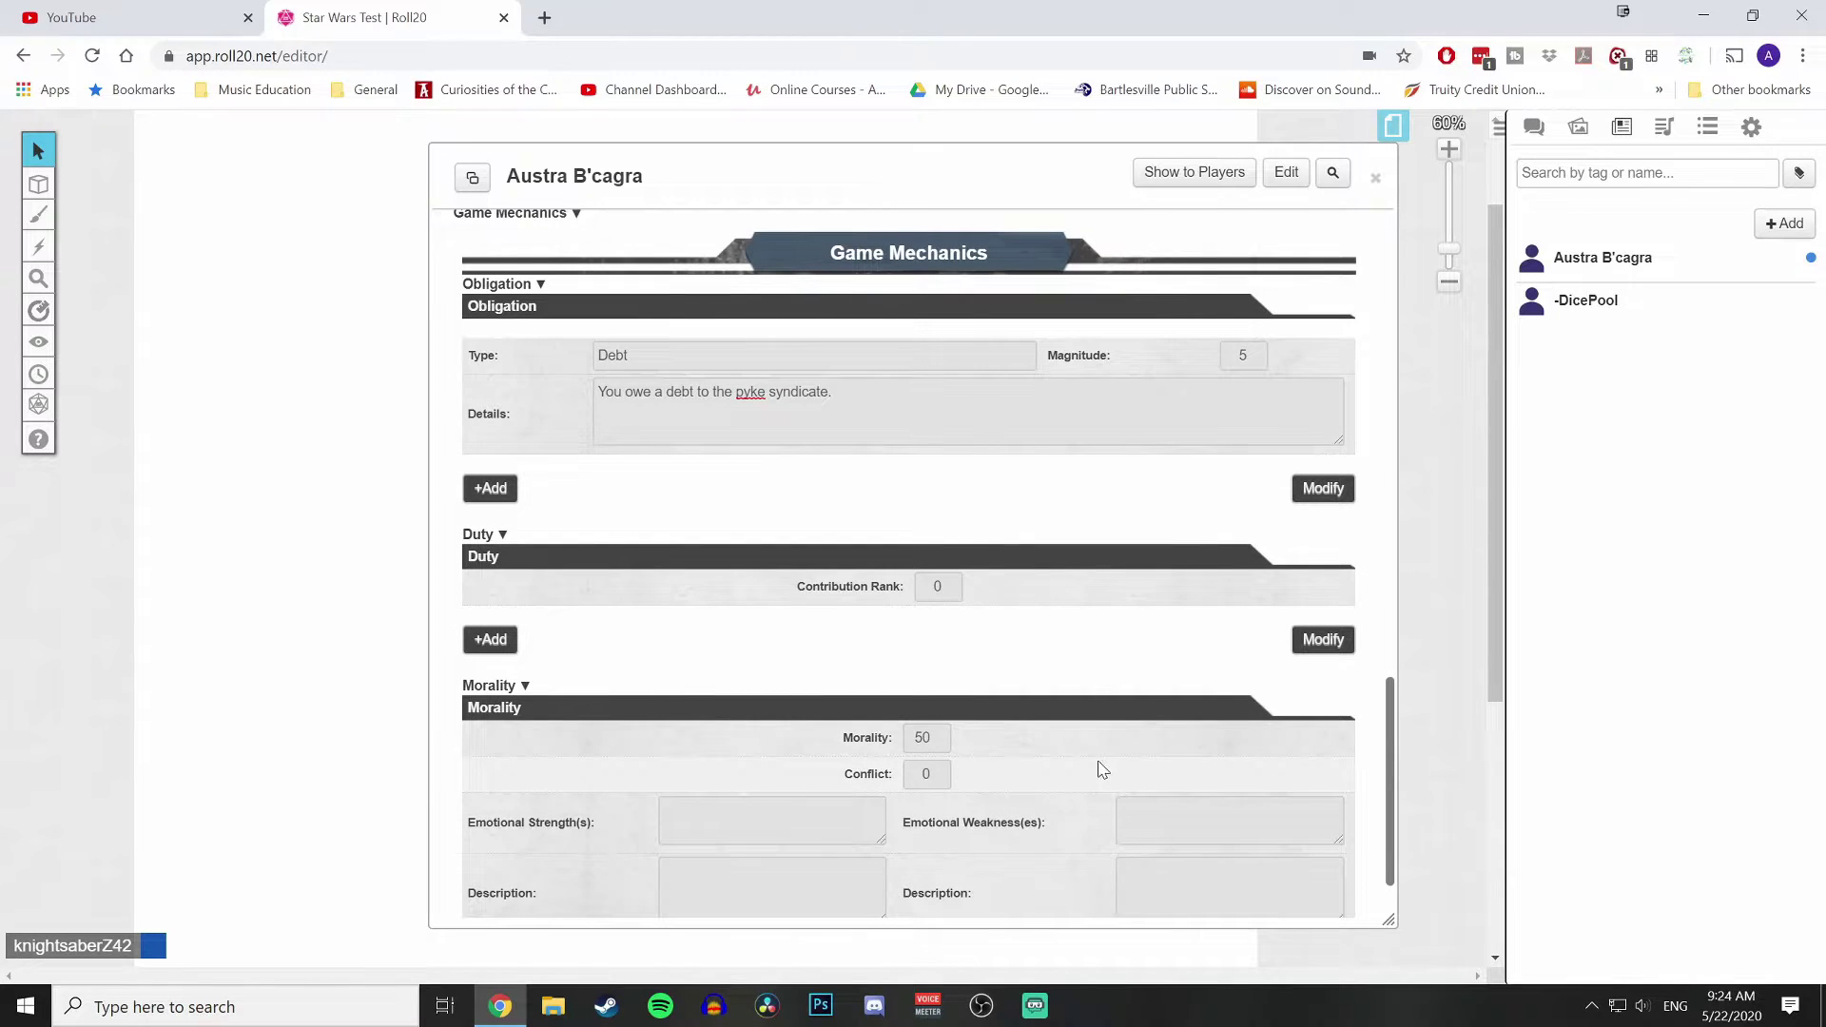
{"action": "scroll", "coordinate": [1101, 767], "scroll_direction": "up", "scroll_amount": 5}
{"action": "scroll", "coordinate": [1102, 768], "scroll_direction": "up", "scroll_amount": 6}
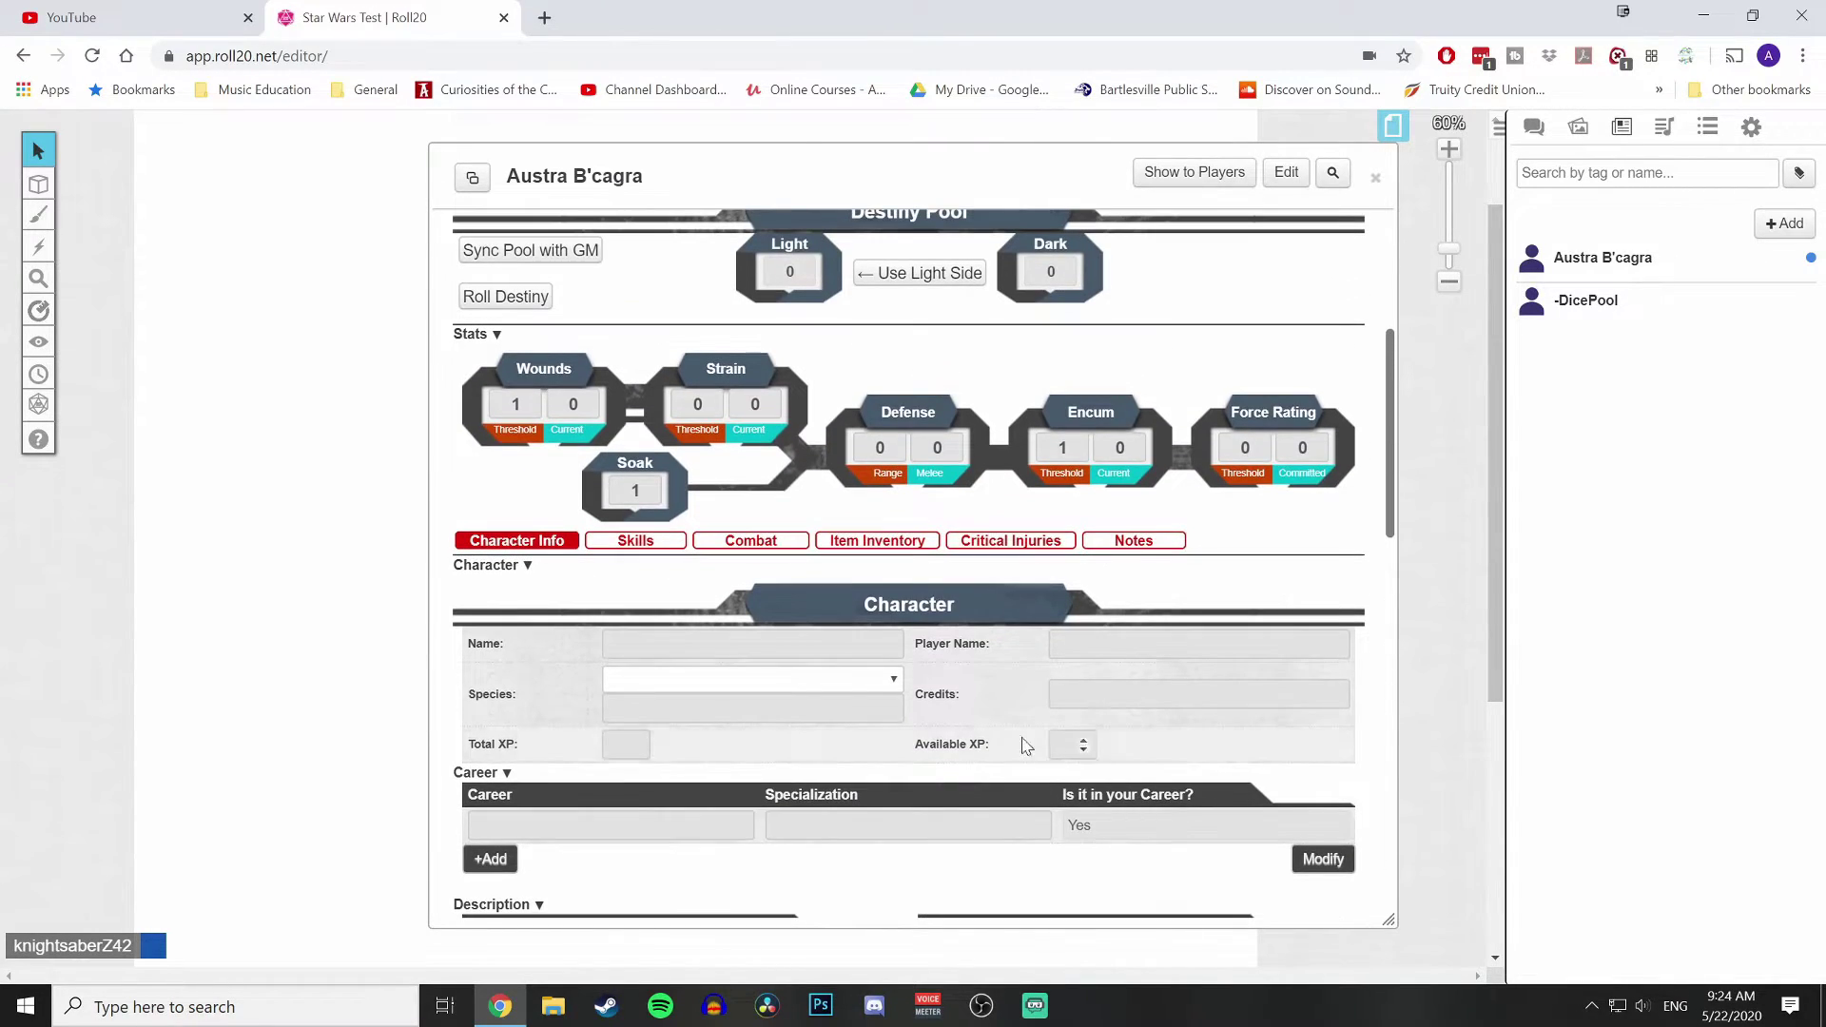
{"action": "scroll", "coordinate": [755, 697], "scroll_direction": "down", "scroll_amount": 5}
{"action": "scroll", "coordinate": [756, 701], "scroll_direction": "down", "scroll_amount": 4}
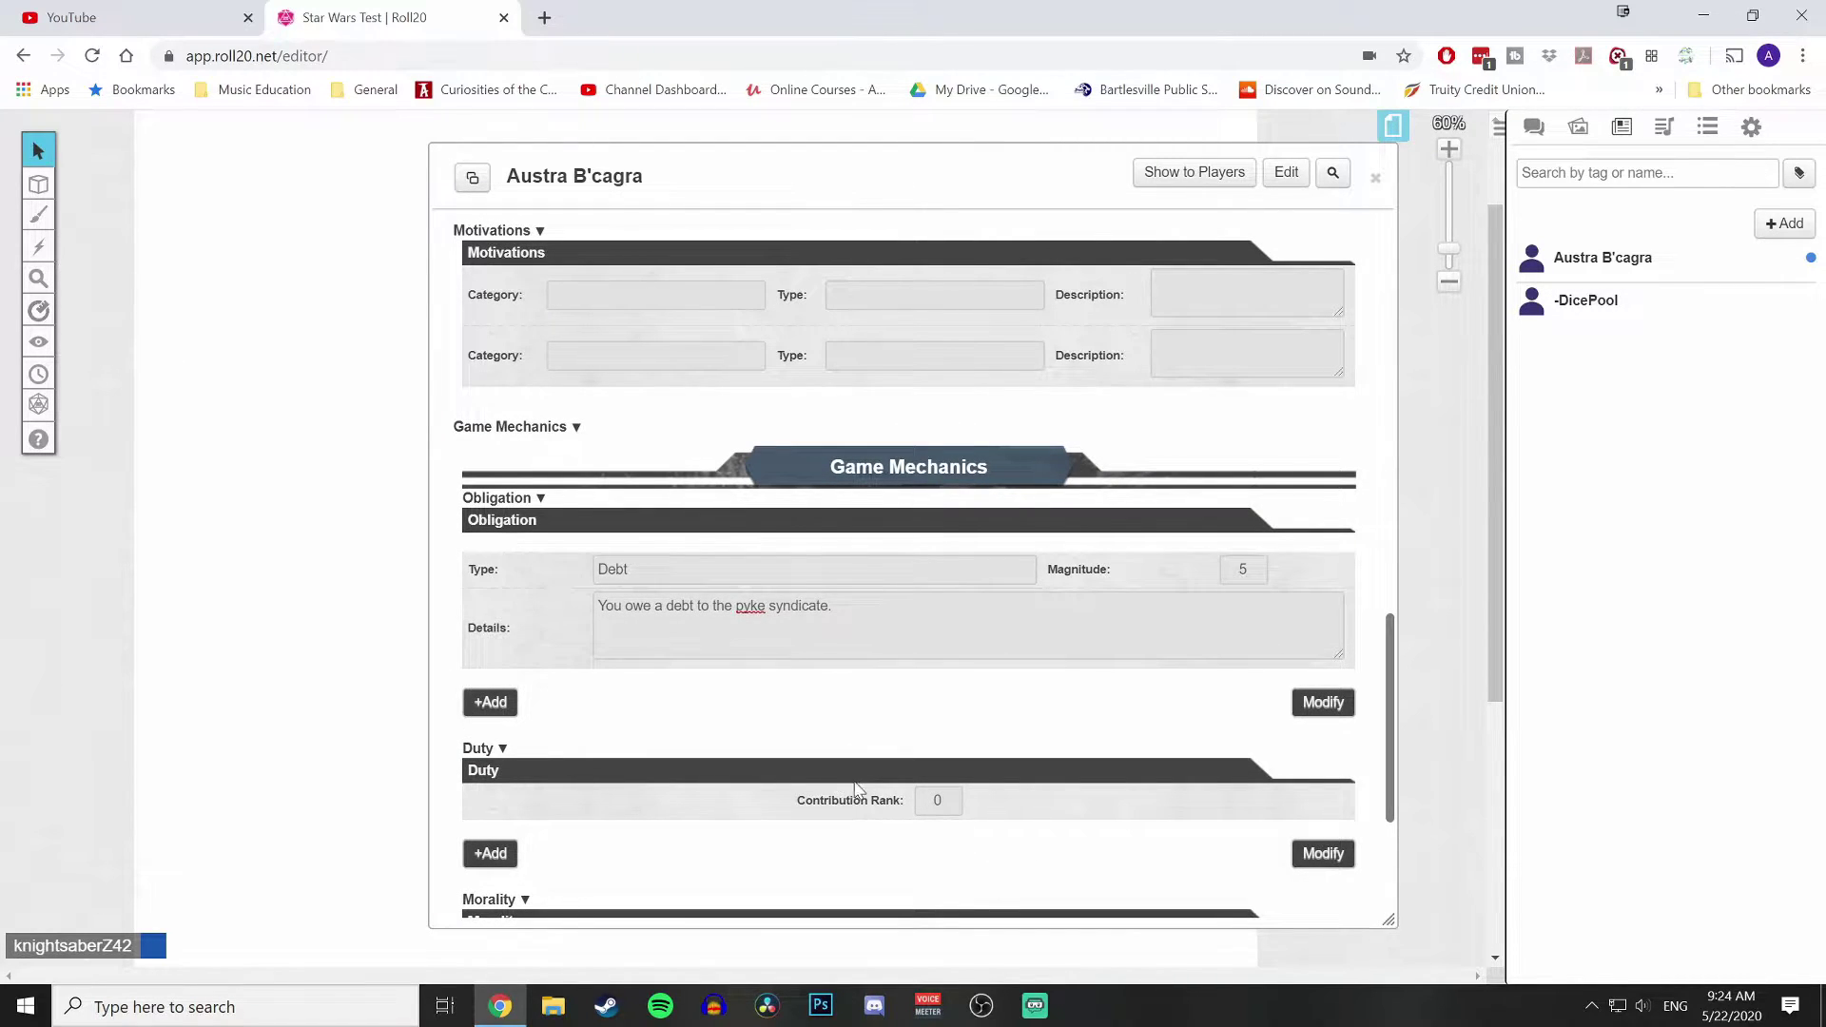
{"action": "scroll", "coordinate": [861, 791], "scroll_direction": "down", "scroll_amount": 3}
{"action": "scroll", "coordinate": [786, 693], "scroll_direction": "up", "scroll_amount": 5}
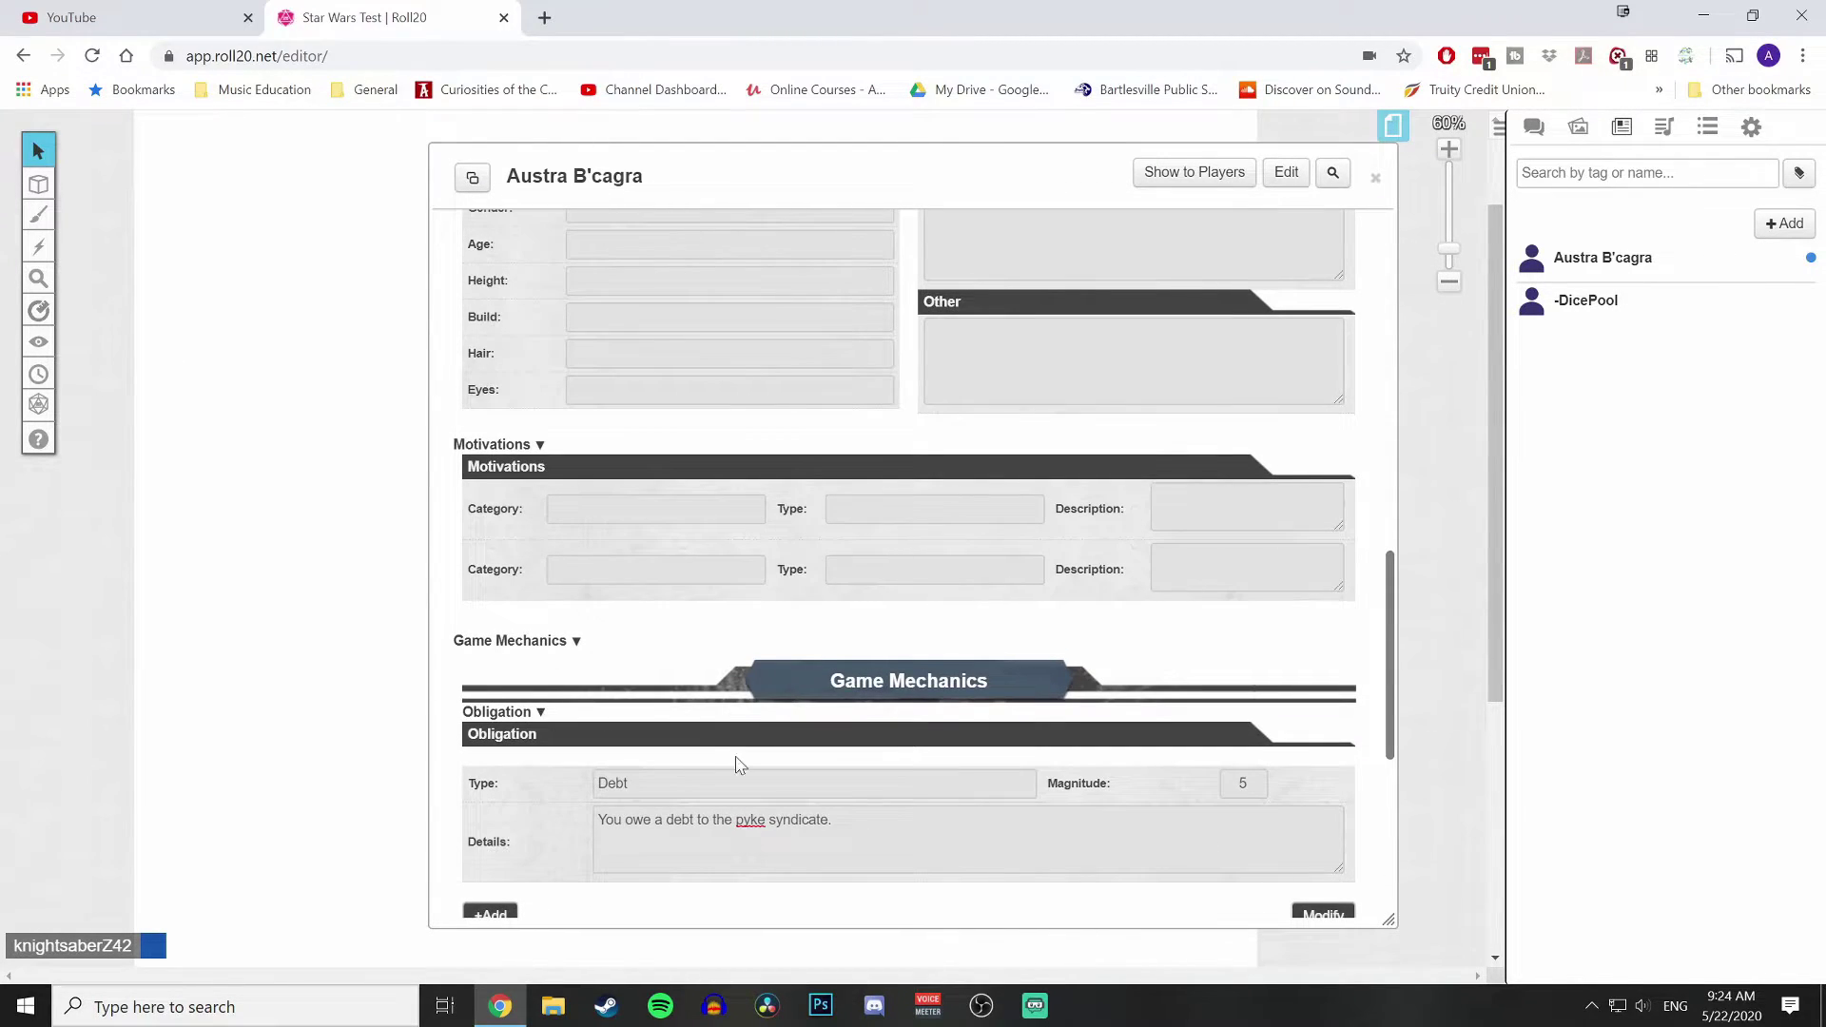
{"action": "scroll", "coordinate": [738, 763], "scroll_direction": "down", "scroll_amount": 2}
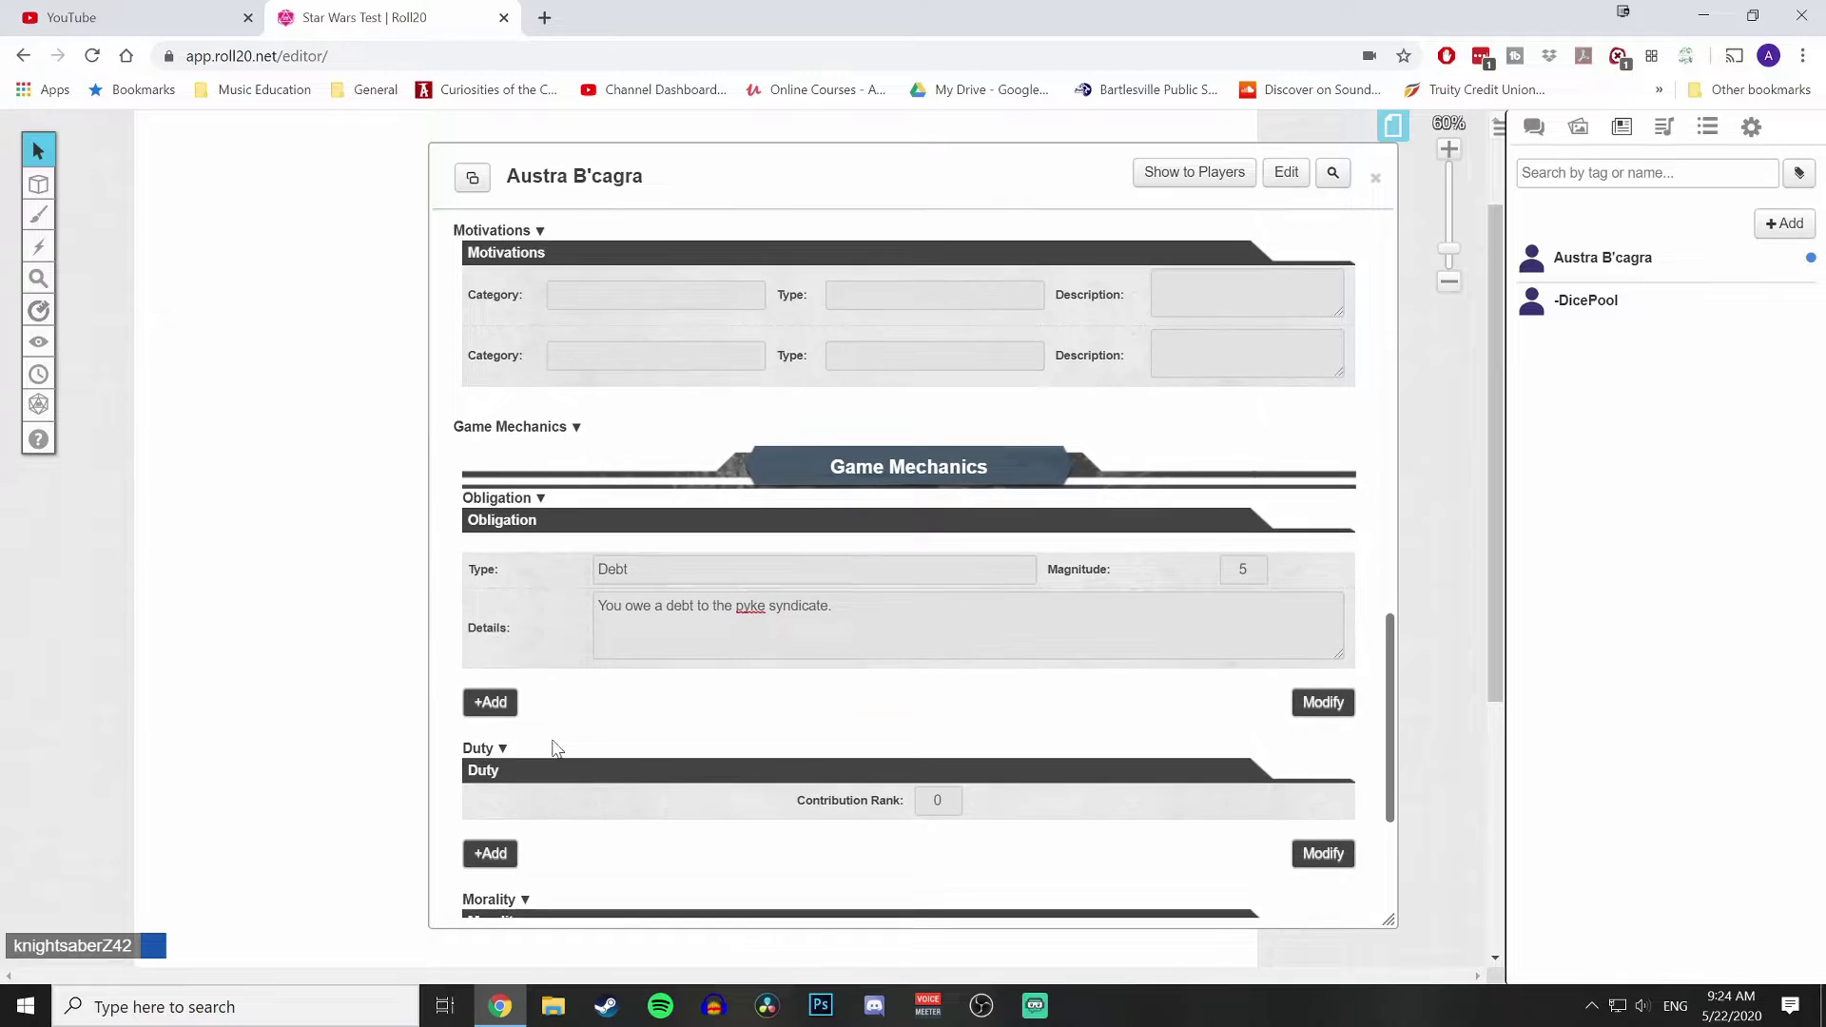
Delete the Debt row from the Obligation list and finish editing
{"action": "left_click", "coordinate": [1339, 703]}
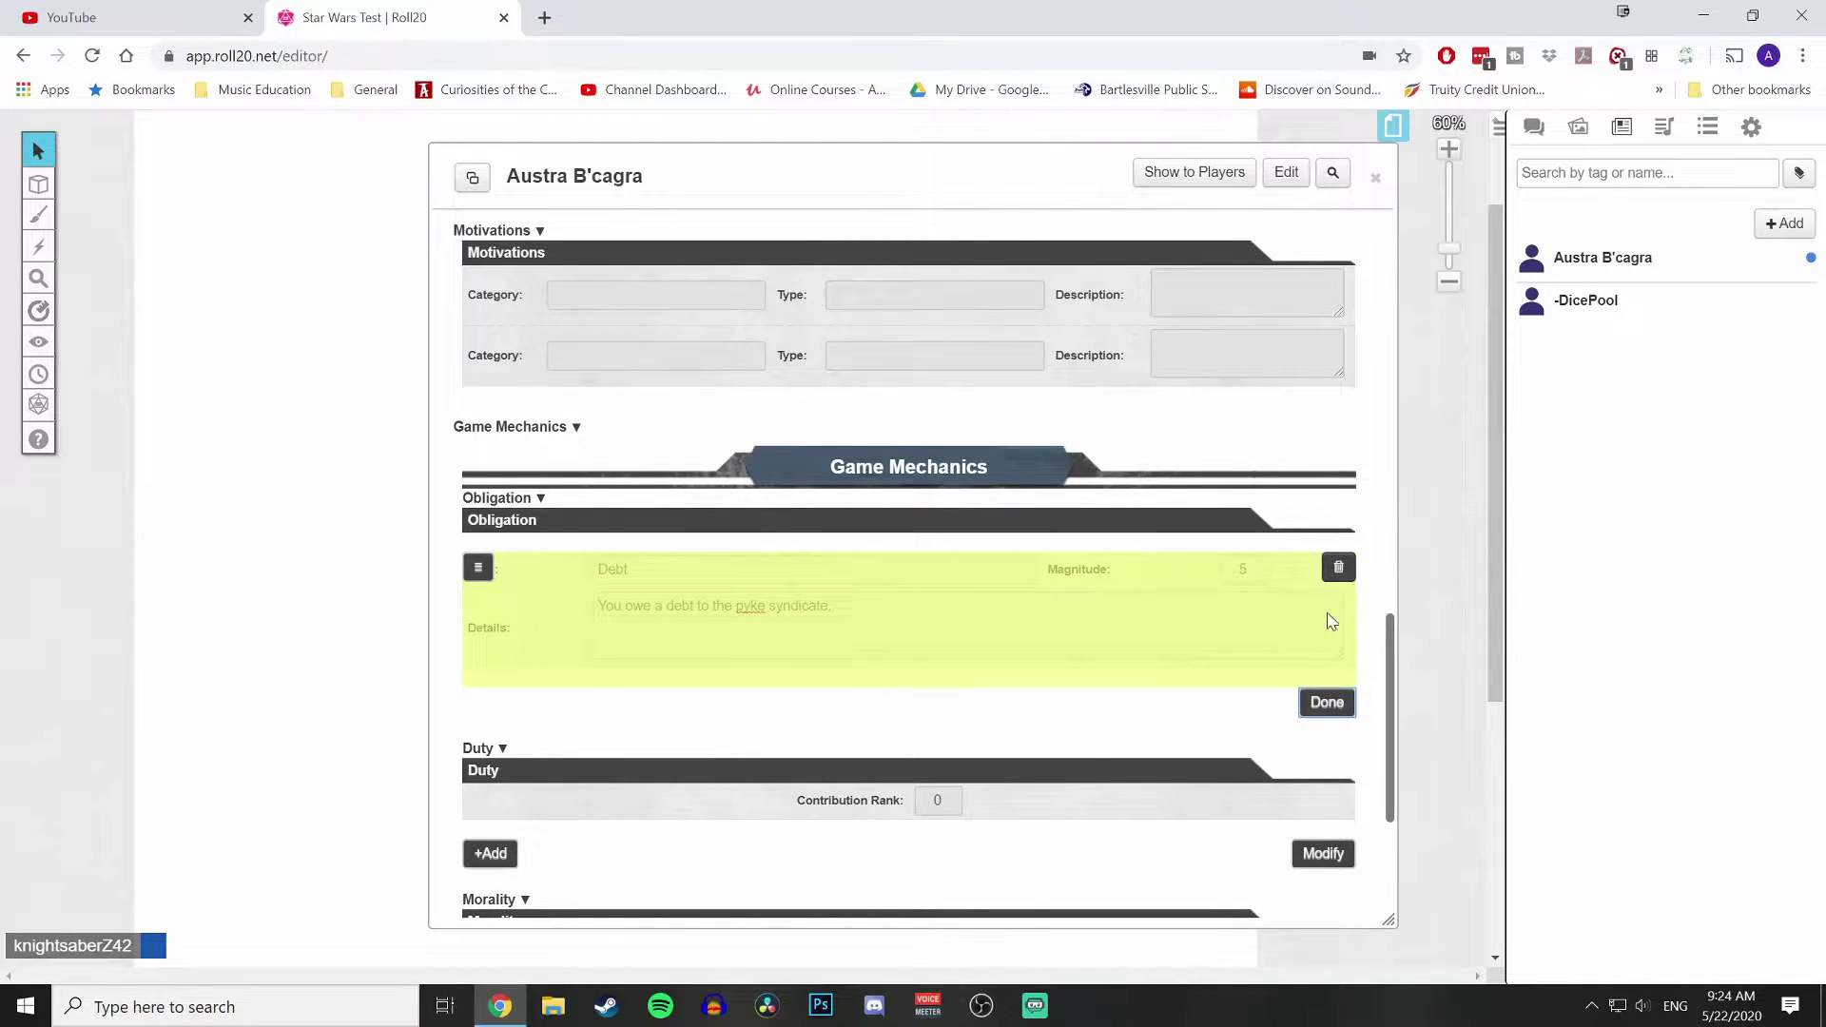
{"action": "left_click", "coordinate": [1338, 569]}
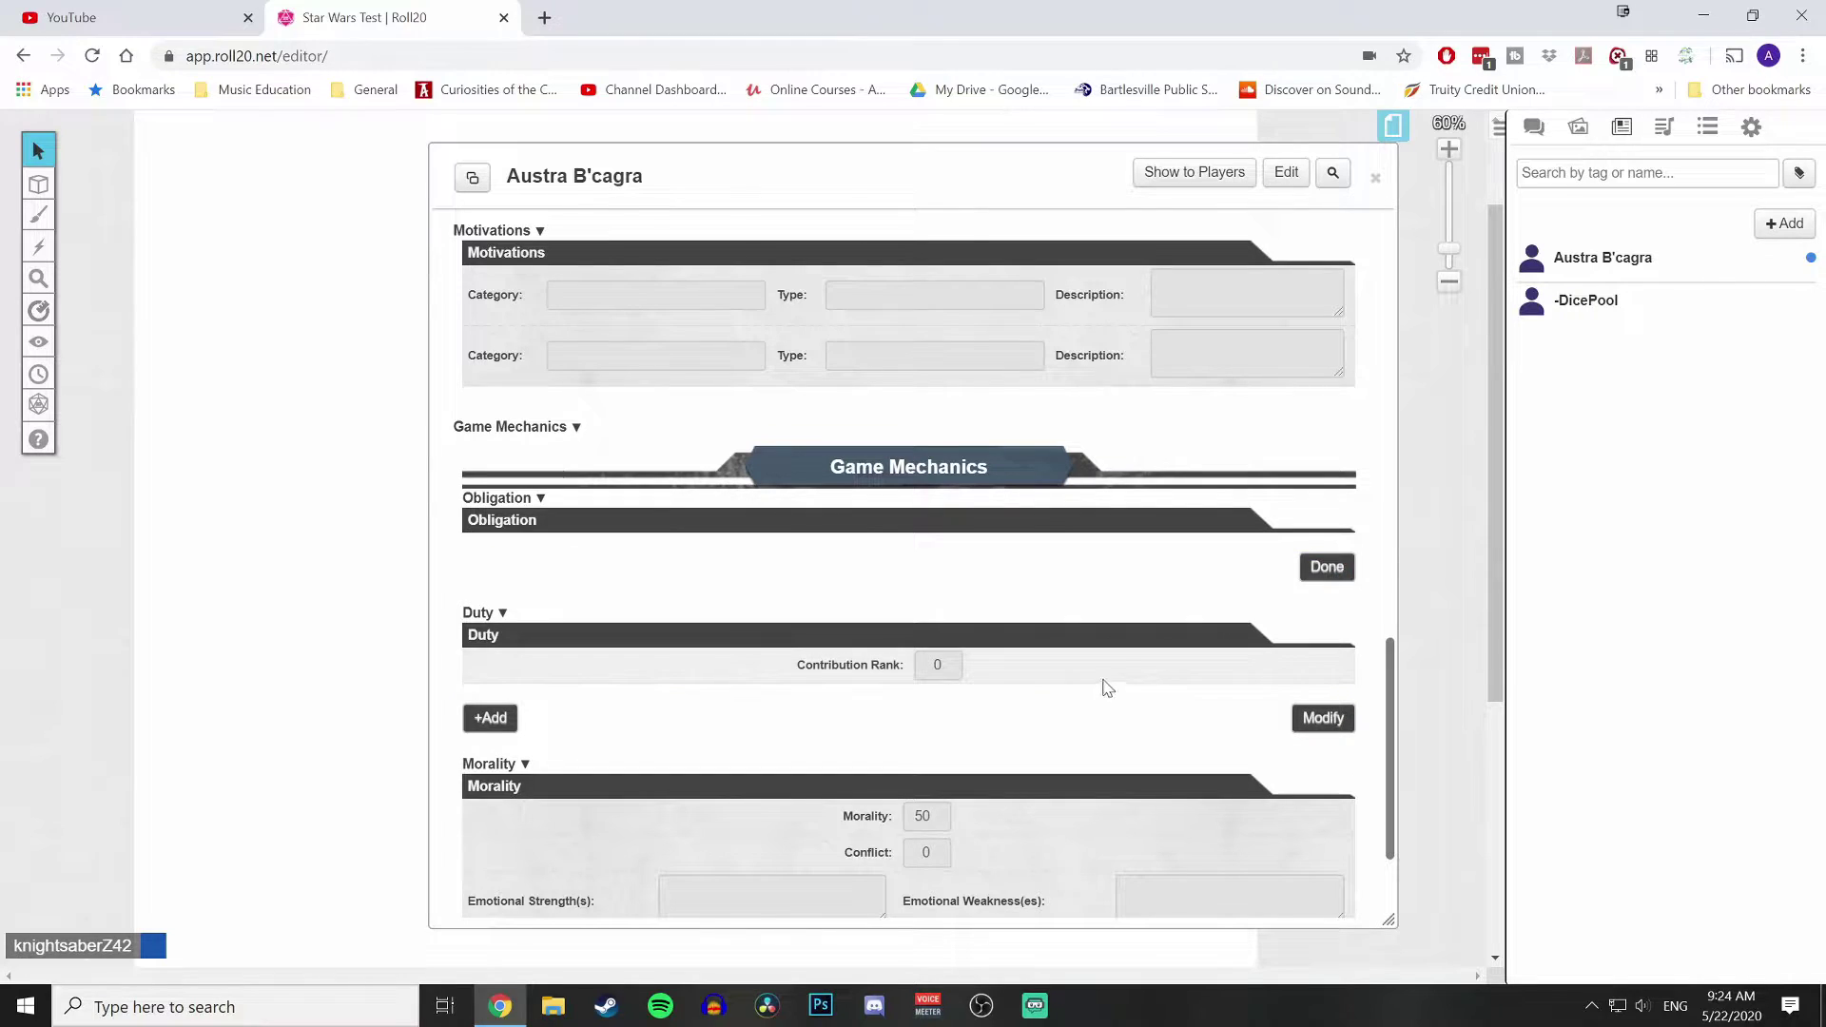
{"action": "left_click", "coordinate": [1322, 568]}
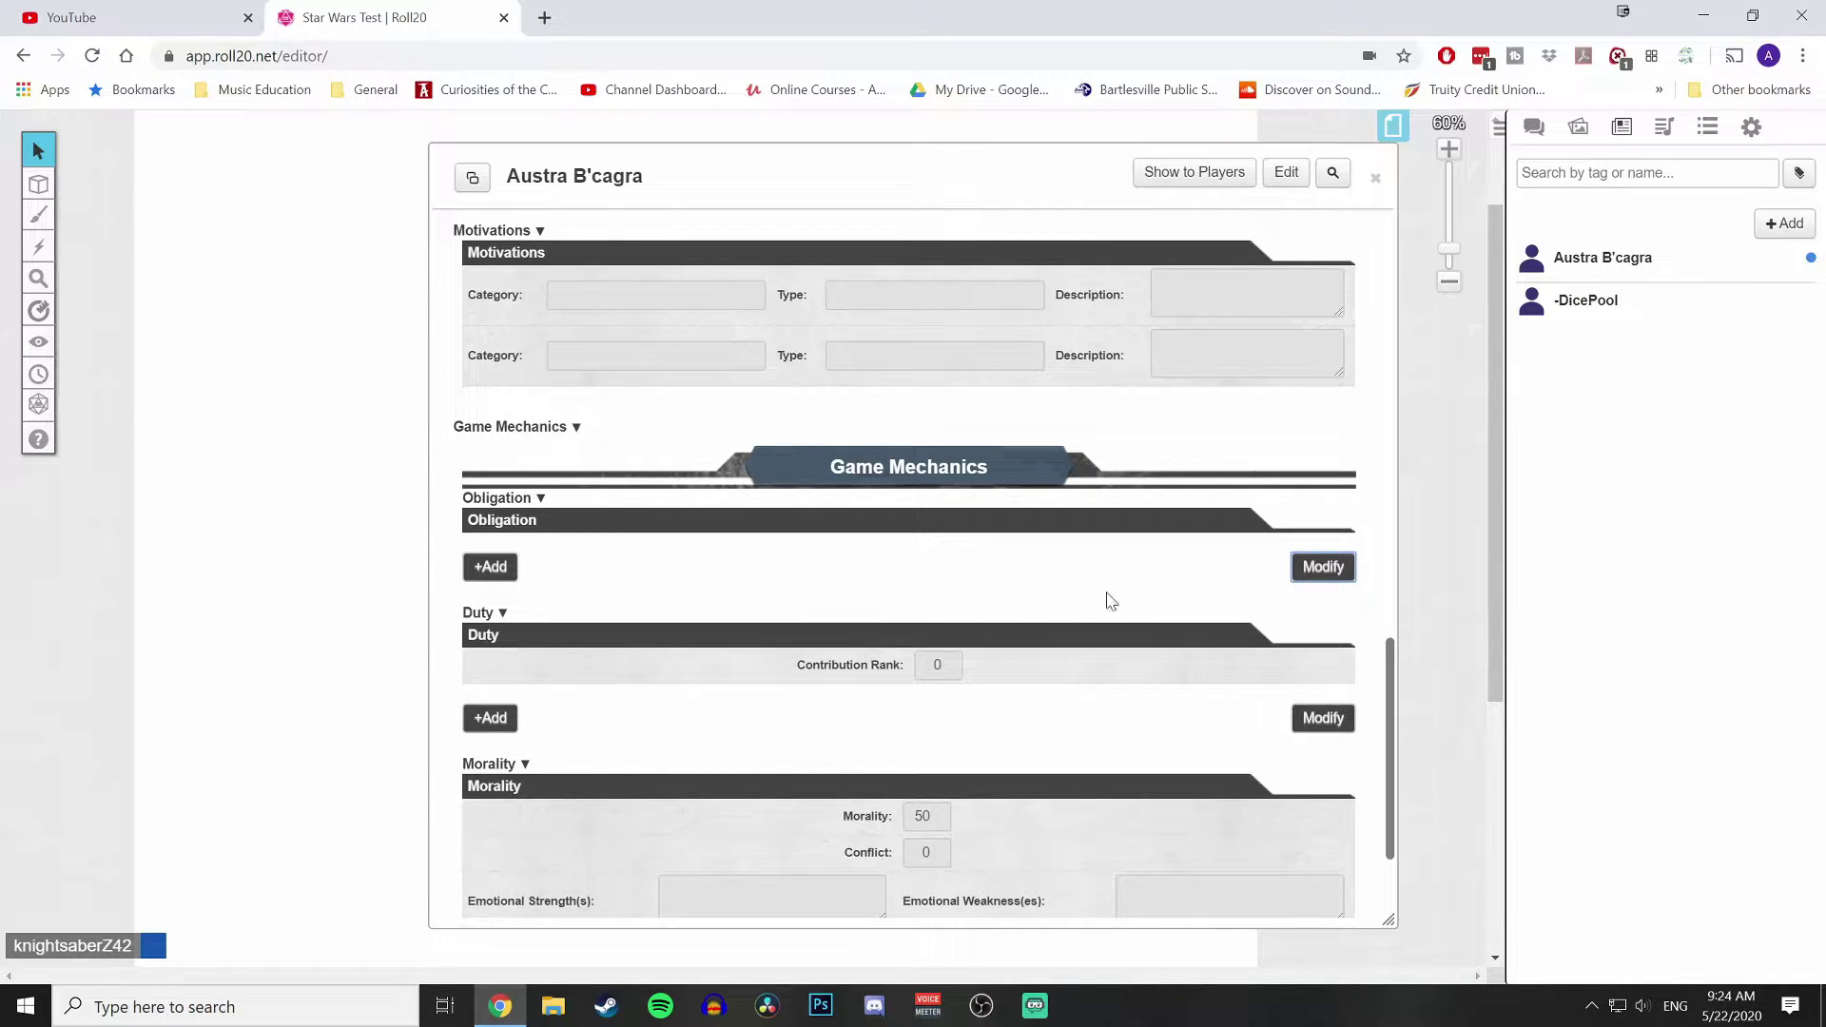
{"action": "scroll", "coordinate": [1111, 601], "scroll_direction": "up", "scroll_amount": 10}
On the Skills page, set Brawn and Agility to 3
{"action": "left_click", "coordinate": [638, 546]}
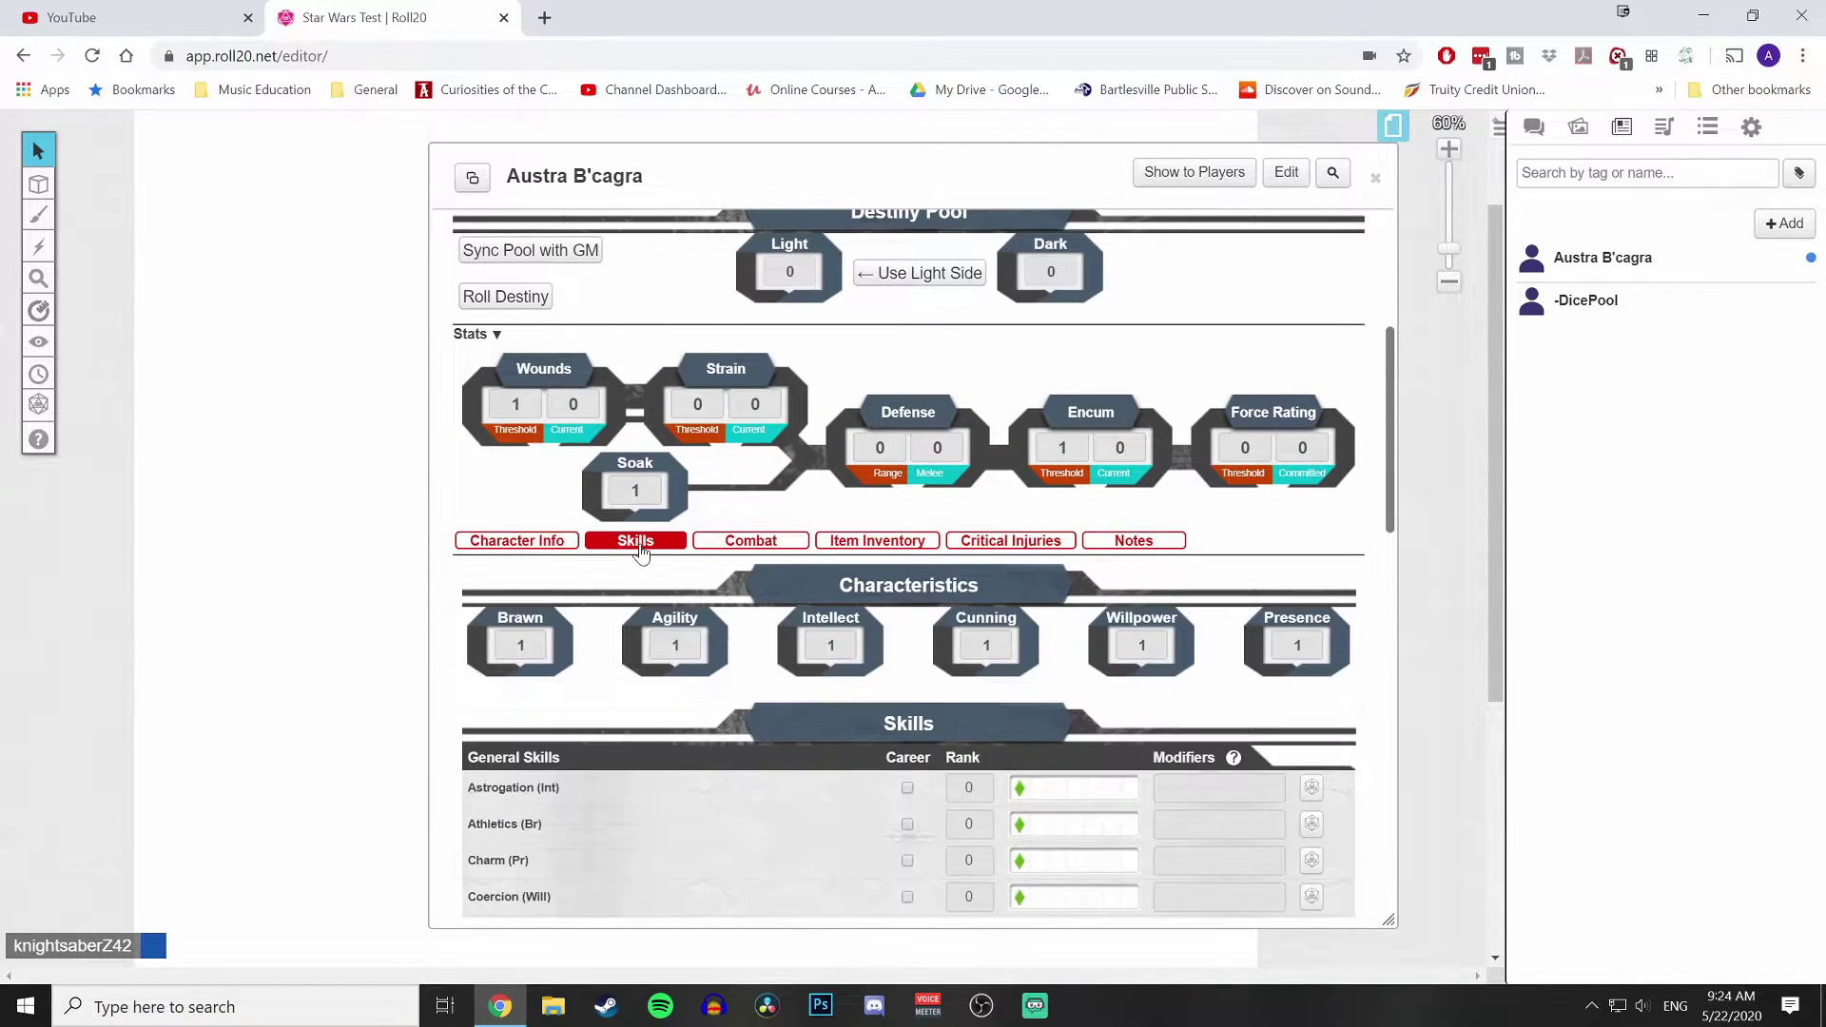
{"action": "left_click", "coordinate": [531, 641]}
{"action": "left_click", "coordinate": [530, 641]}
{"action": "left_click", "coordinate": [531, 641]}
{"action": "left_click", "coordinate": [533, 650]}
{"action": "left_click", "coordinate": [686, 642]}
{"action": "left_click", "coordinate": [686, 642]}
Raise Intellect, Cunning and Willpower from 1 to 3 each
{"action": "left_click", "coordinate": [843, 641]}
{"action": "left_click", "coordinate": [843, 641]}
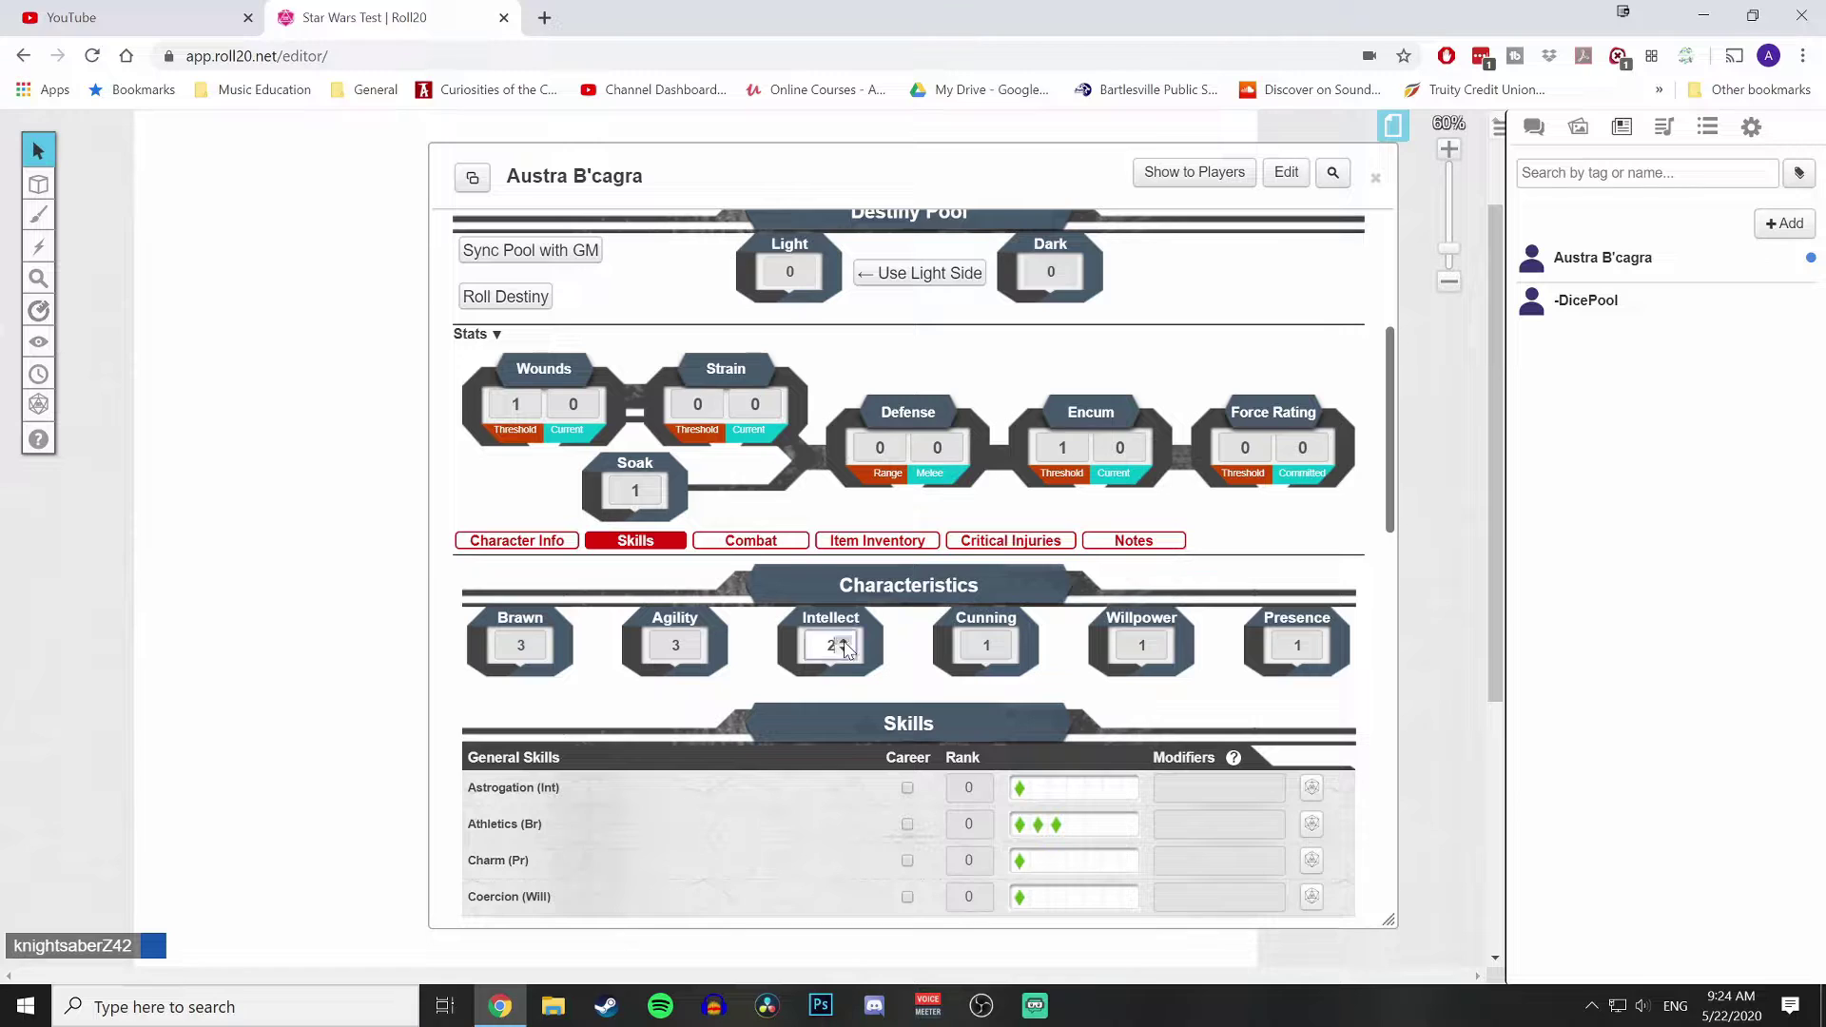
{"action": "left_click", "coordinate": [996, 641]}
{"action": "left_click", "coordinate": [996, 641]}
{"action": "left_click", "coordinate": [1153, 641]}
{"action": "left_click", "coordinate": [1154, 641]}
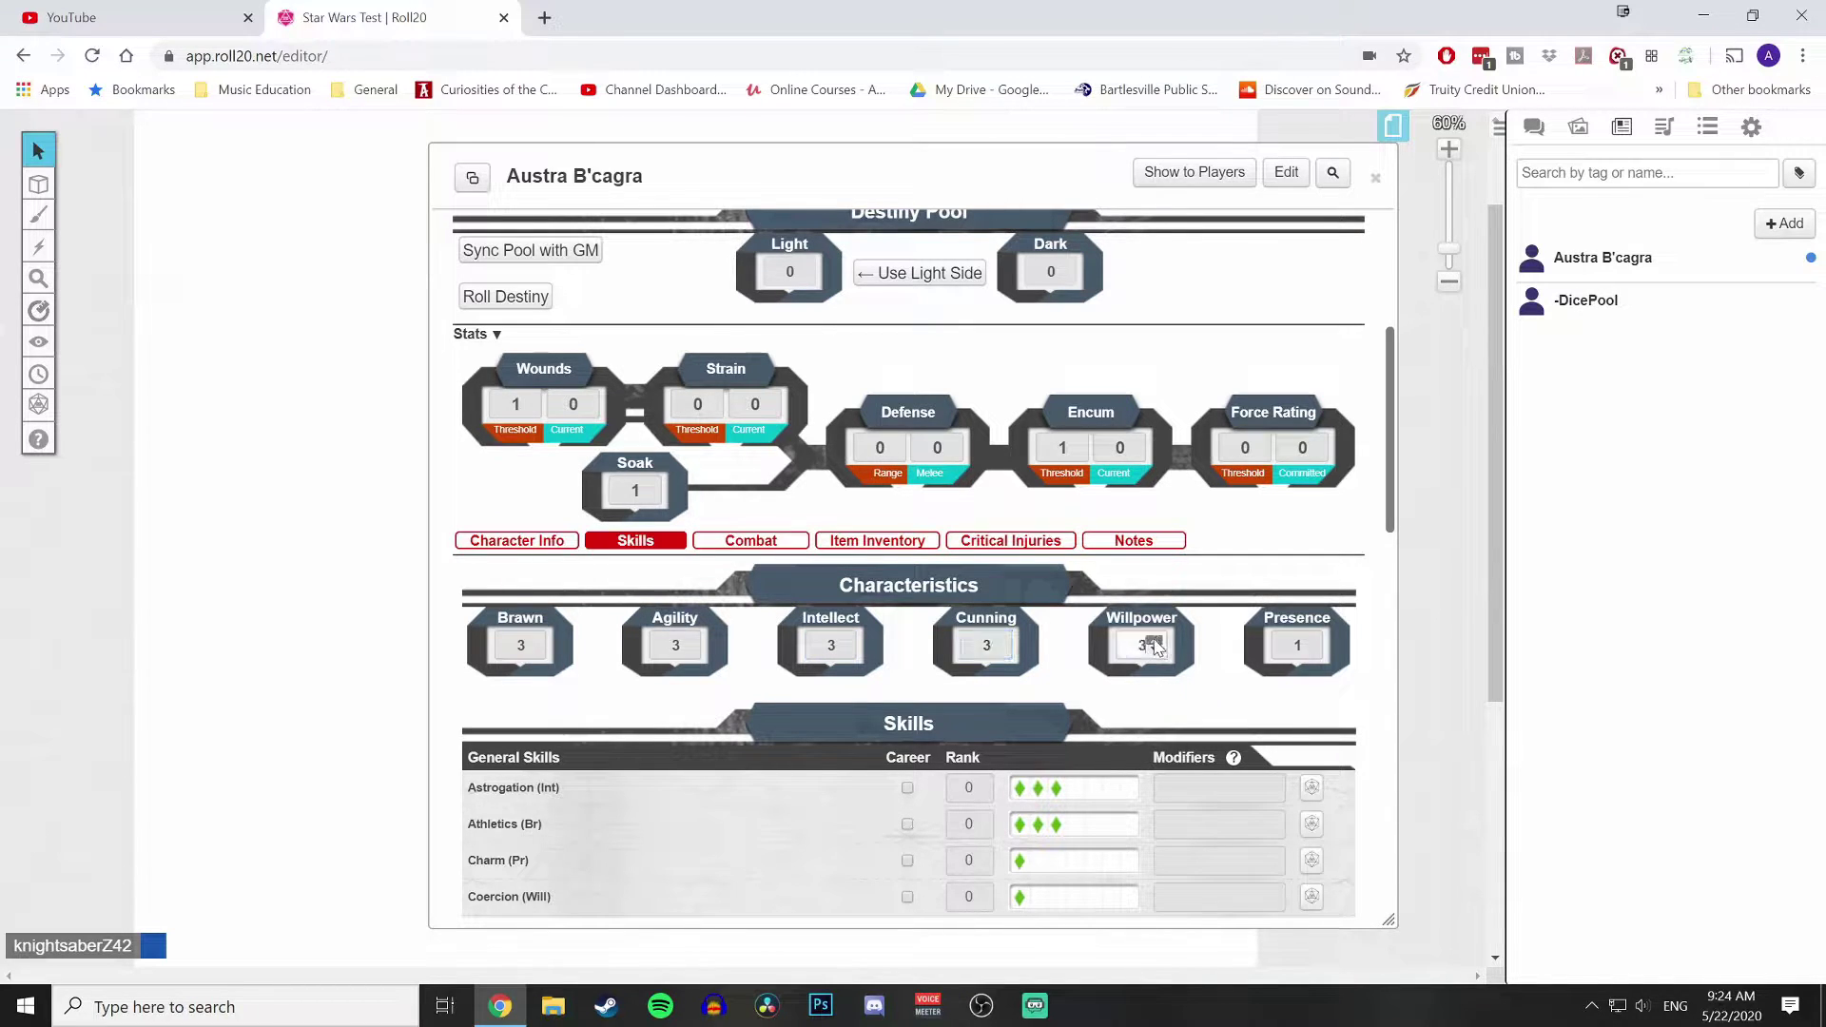
{"action": "left_click", "coordinate": [1153, 643]}
{"action": "scroll", "coordinate": [758, 643], "scroll_direction": "down", "scroll_amount": 2}
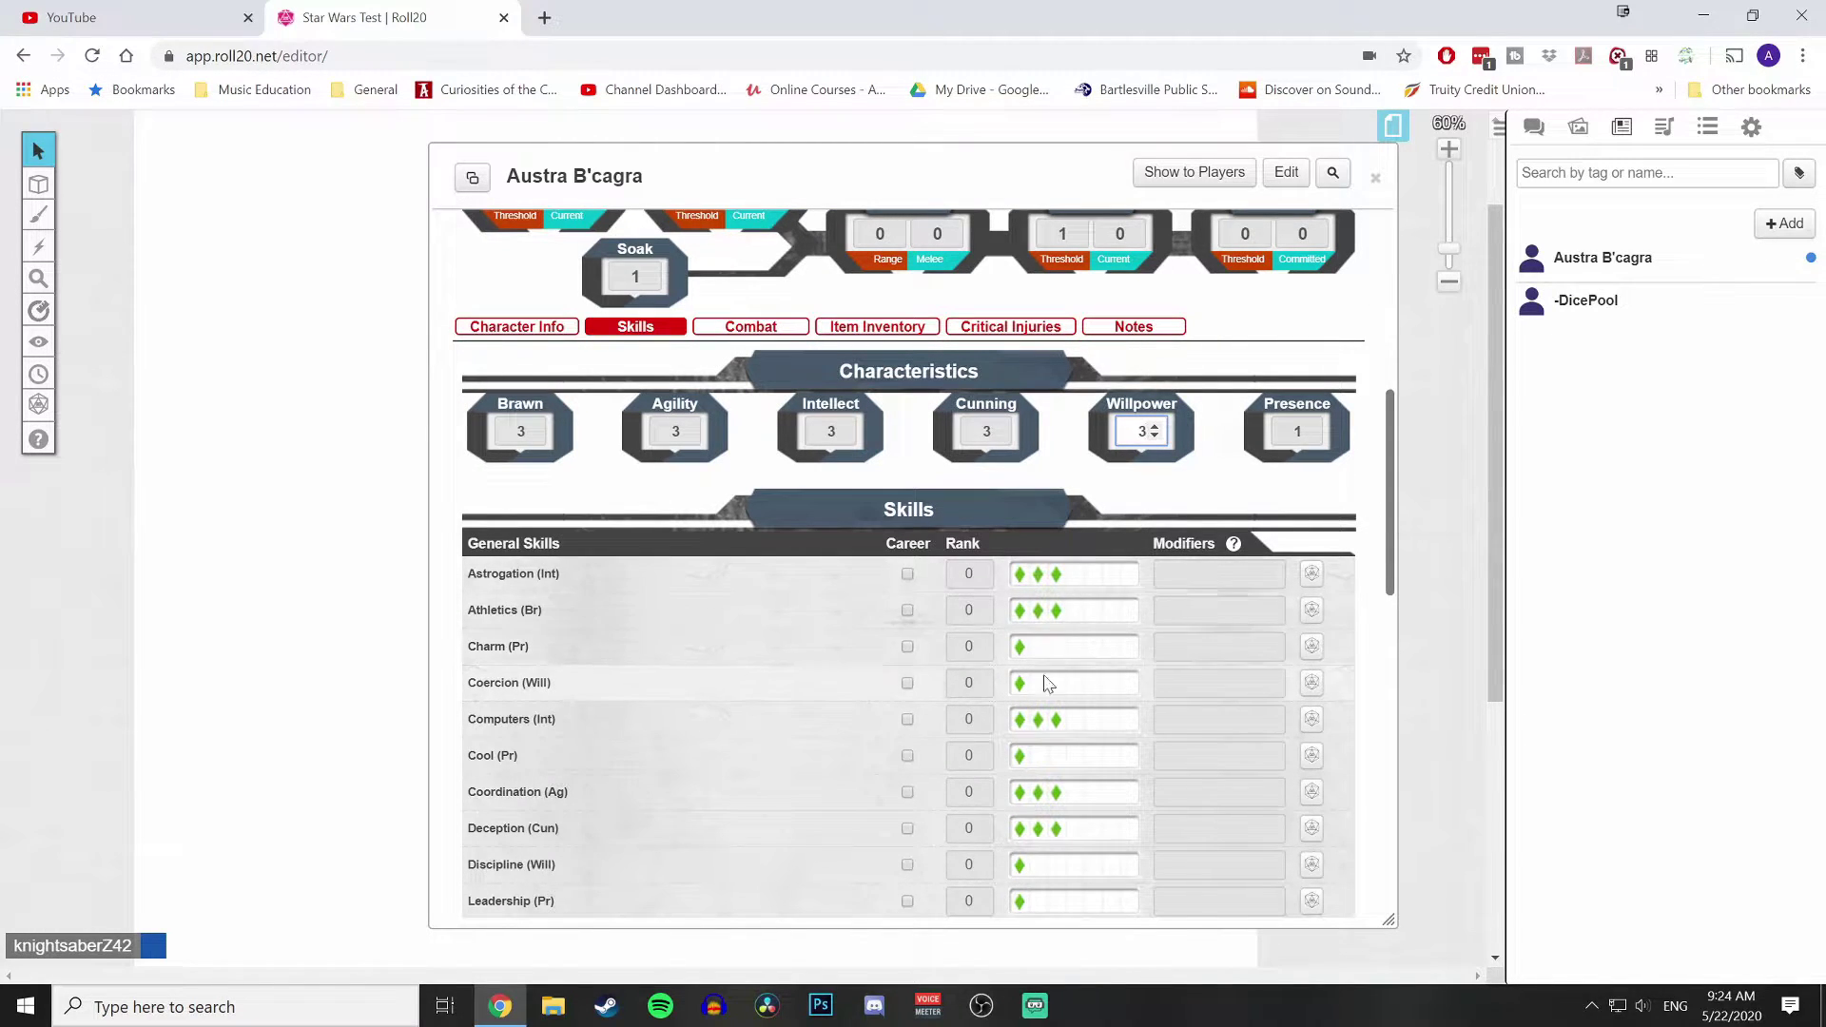
Commit Willpower at 3 and check that Coercion and Discipline now roll three dice
{"action": "scroll", "coordinate": [663, 590], "scroll_direction": "down", "scroll_amount": 2}
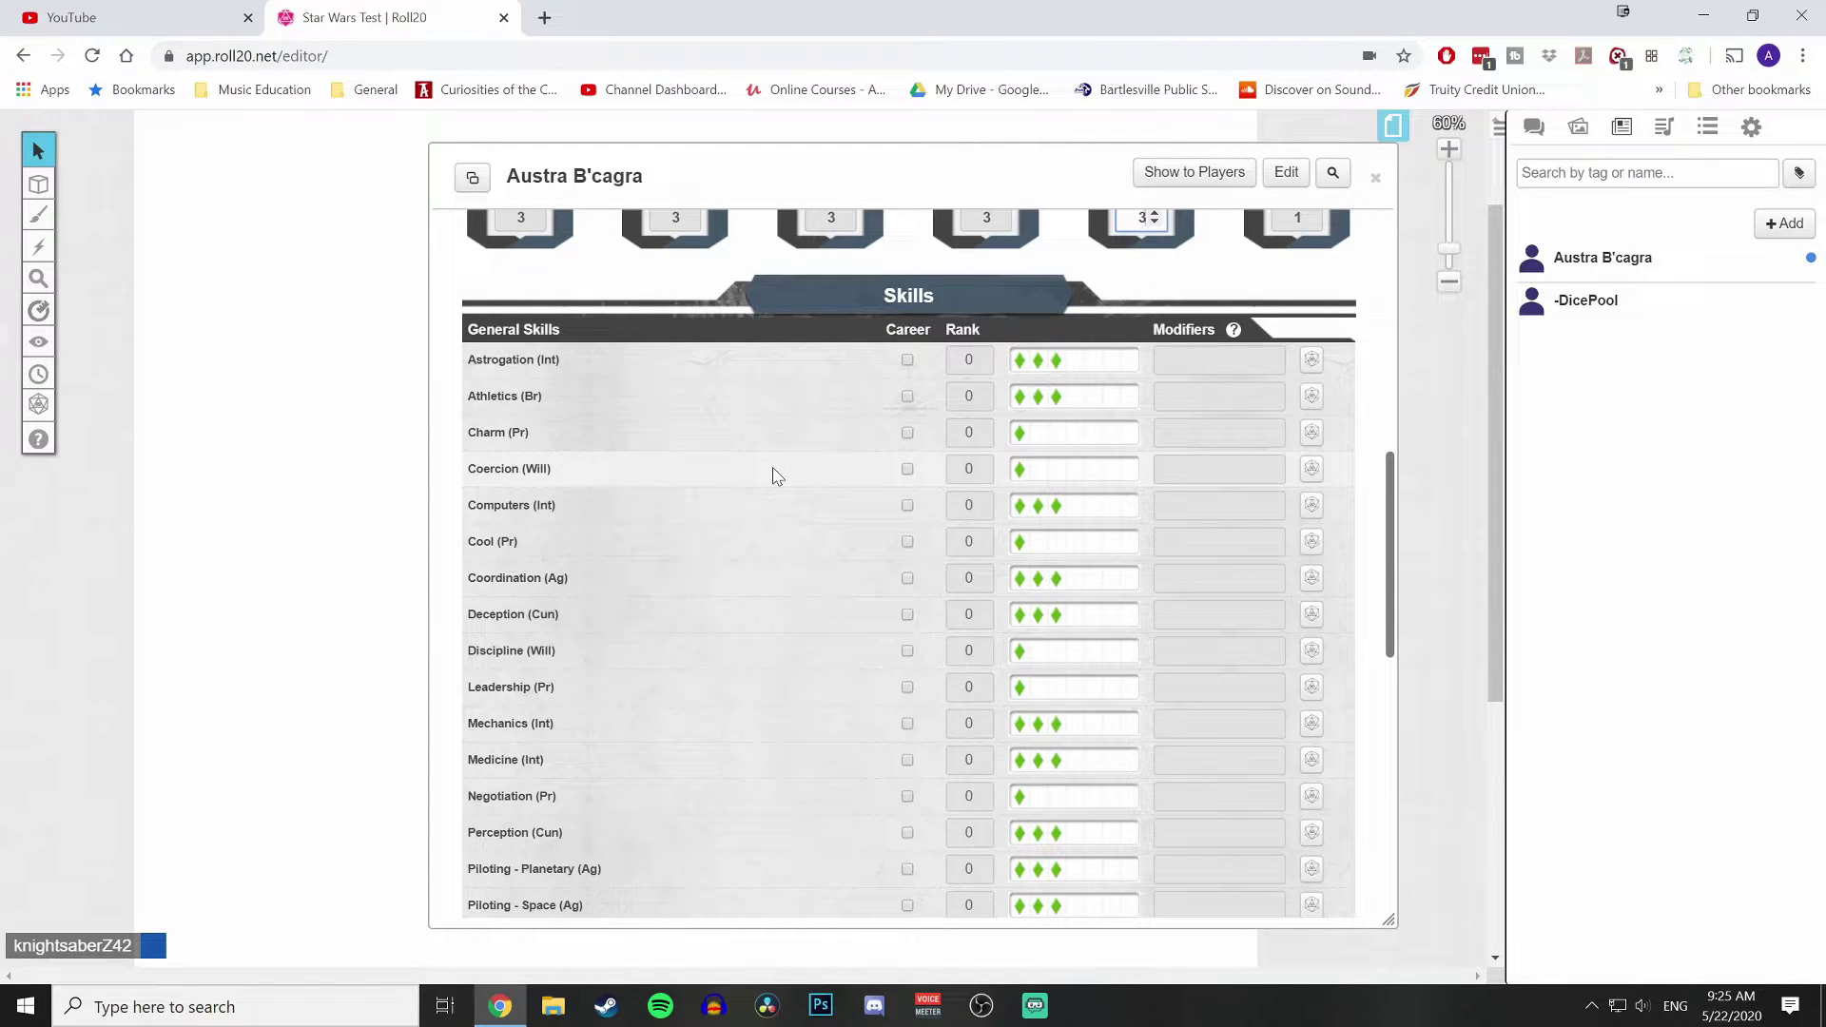
{"action": "scroll", "coordinate": [773, 475], "scroll_direction": "up", "scroll_amount": 2}
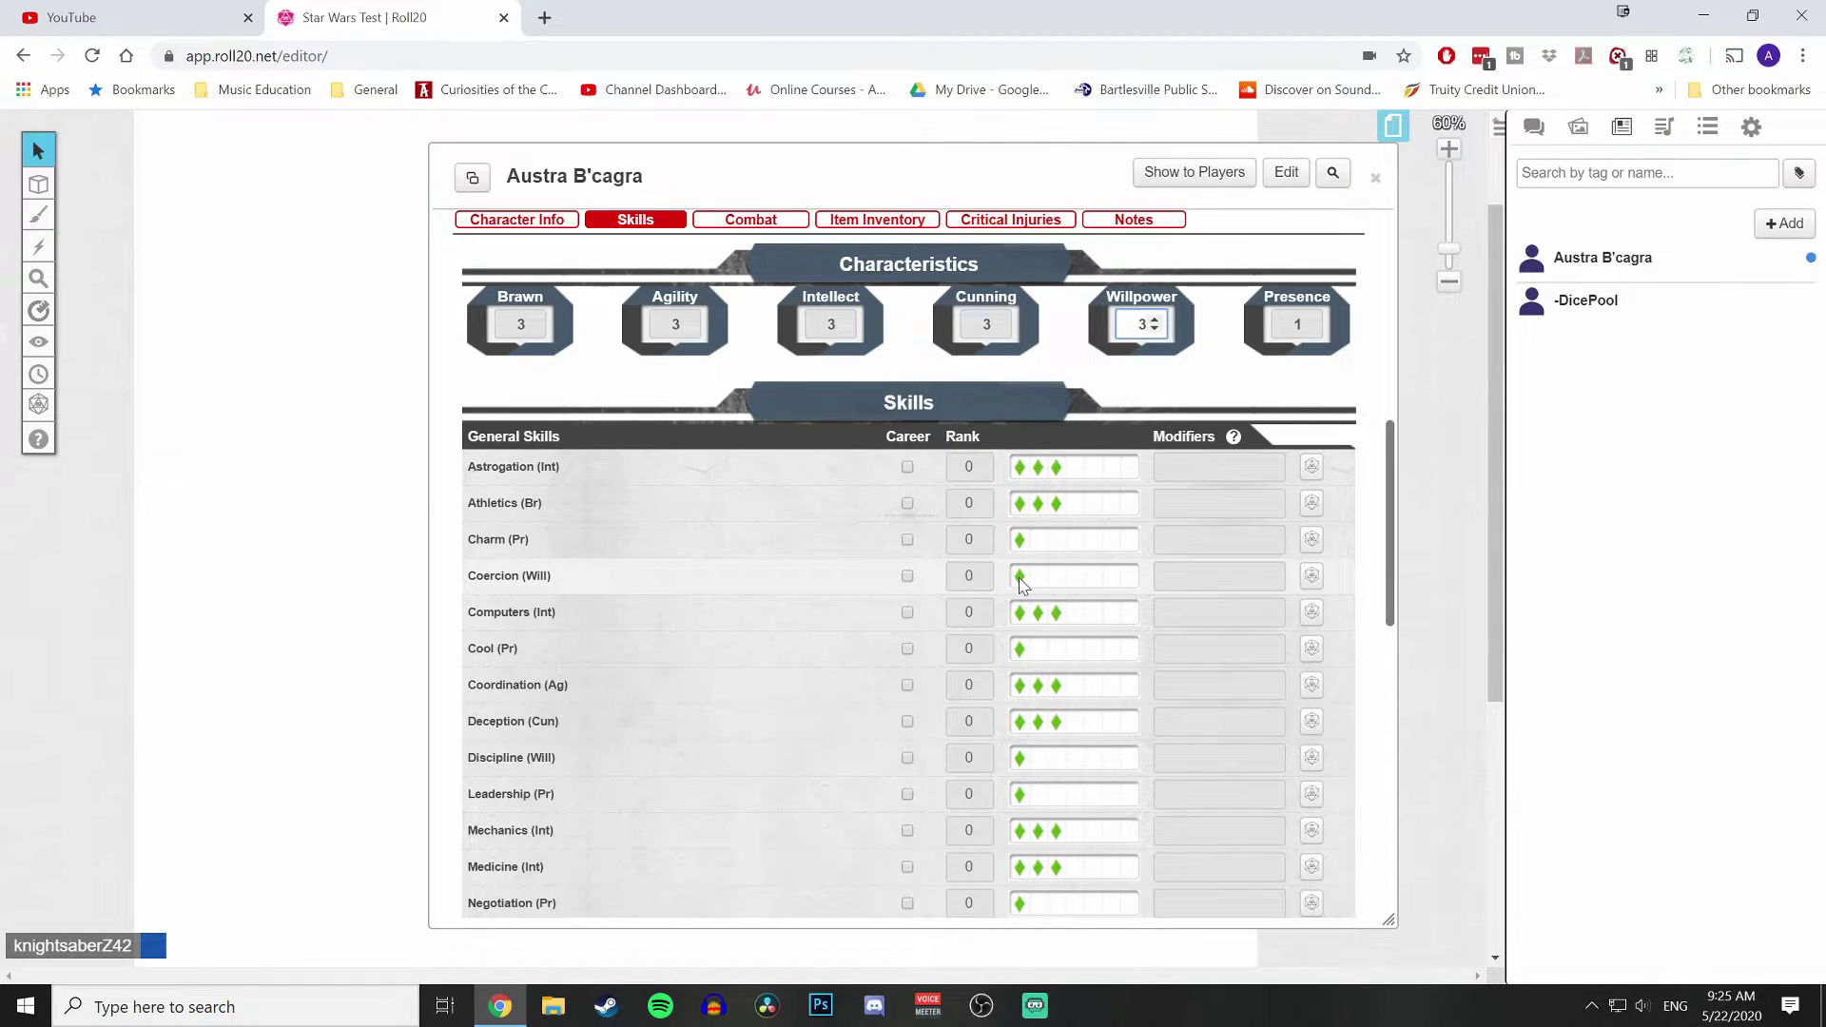
{"action": "left_click", "coordinate": [1129, 466]}
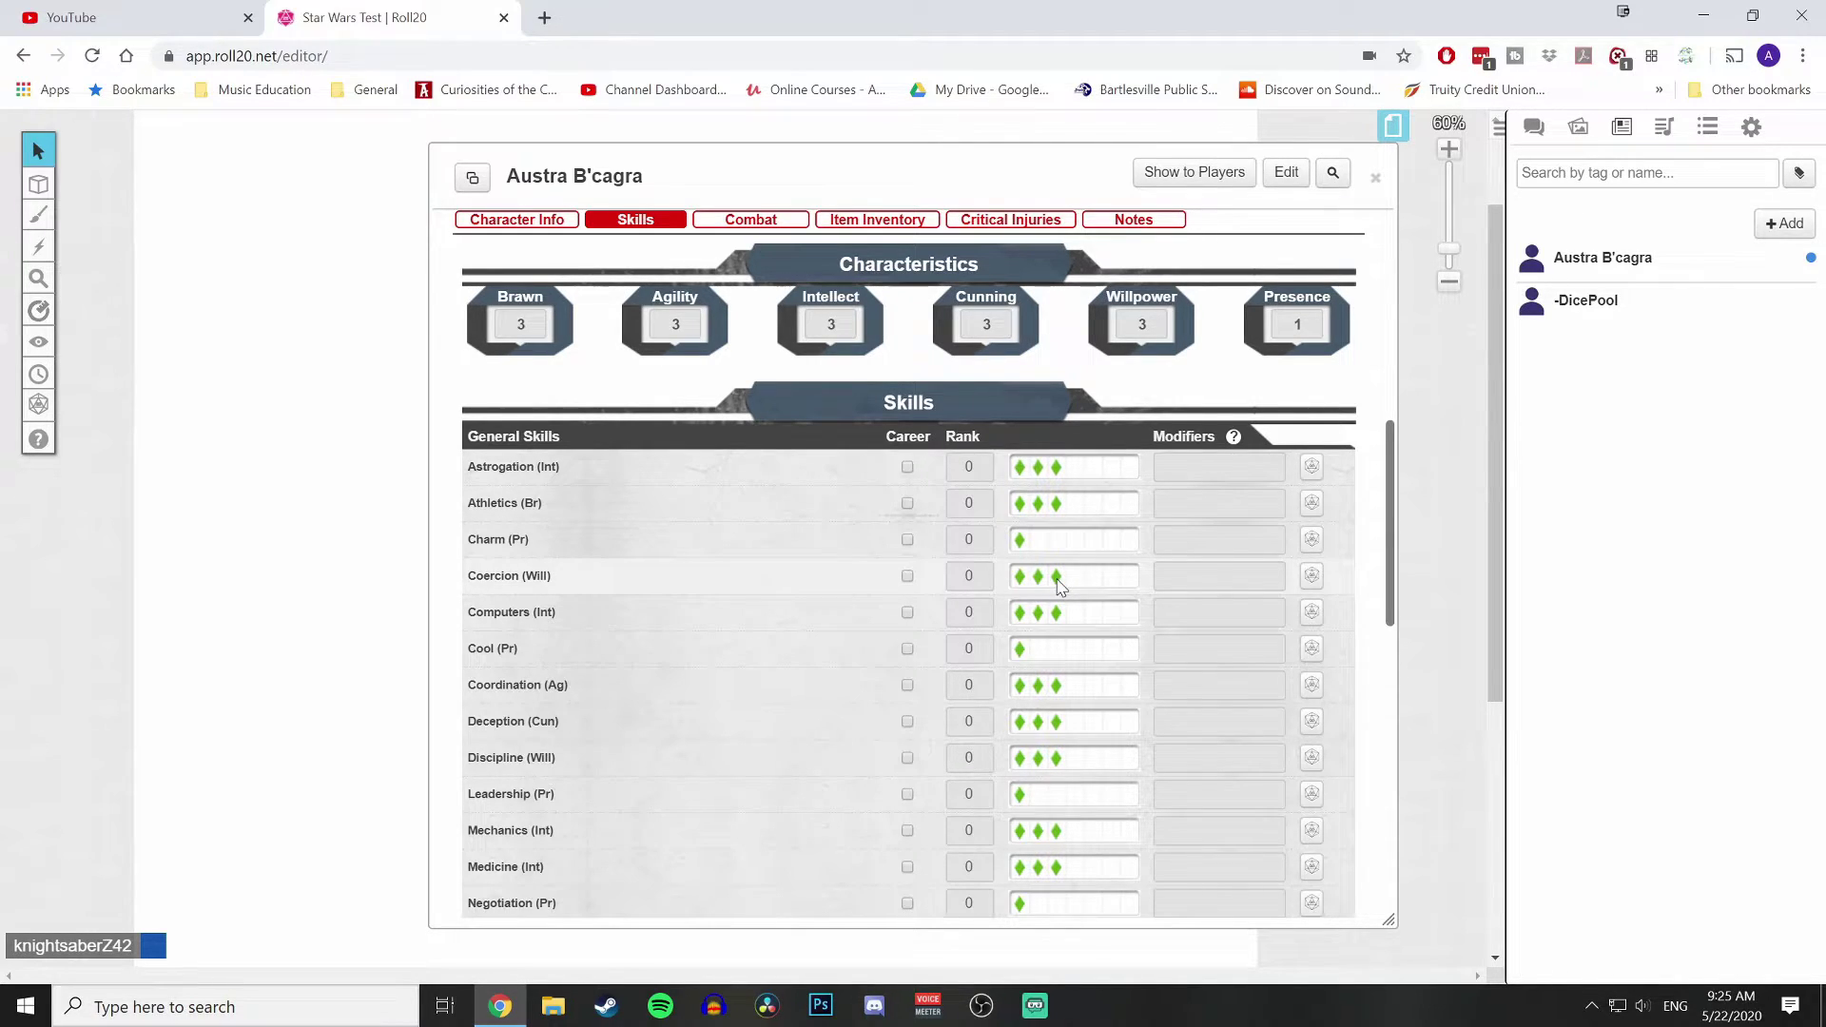
{"action": "scroll", "coordinate": [1058, 584], "scroll_direction": "up", "scroll_amount": 10}
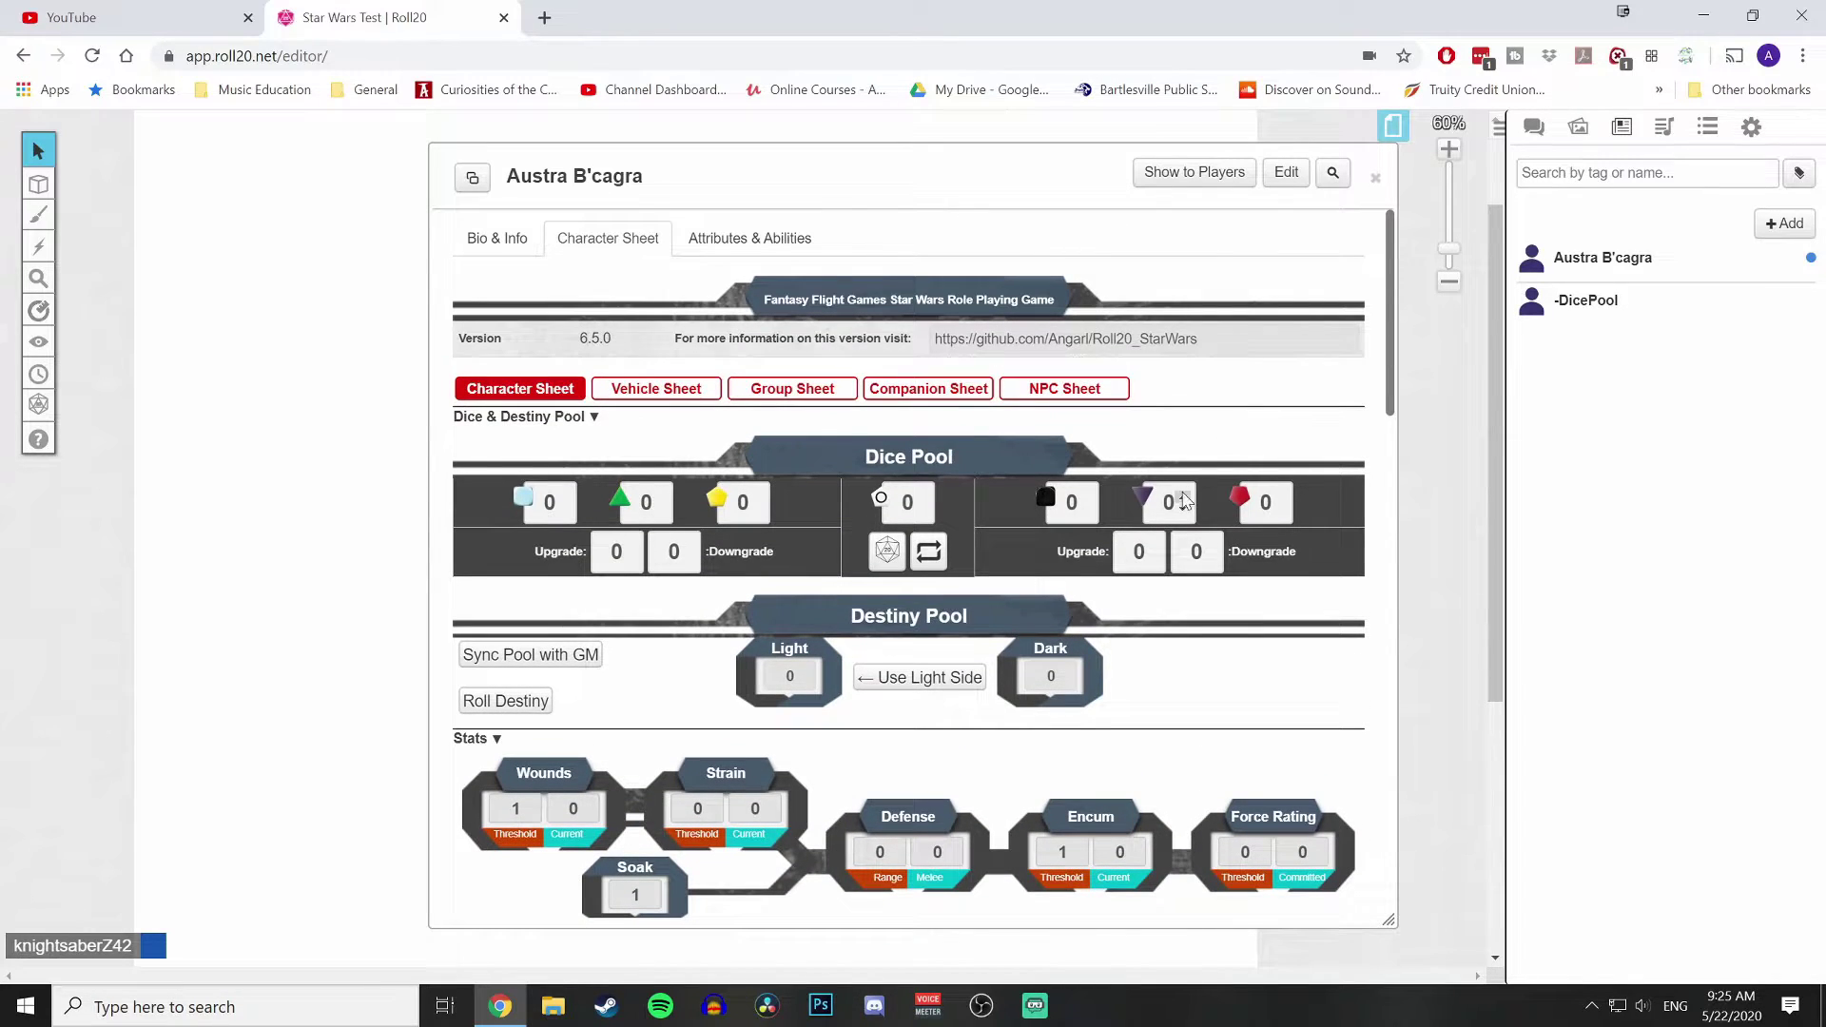
{"action": "scroll", "coordinate": [1161, 606], "scroll_direction": "down", "scroll_amount": 3}
{"action": "scroll", "coordinate": [1162, 607], "scroll_direction": "down", "scroll_amount": 2}
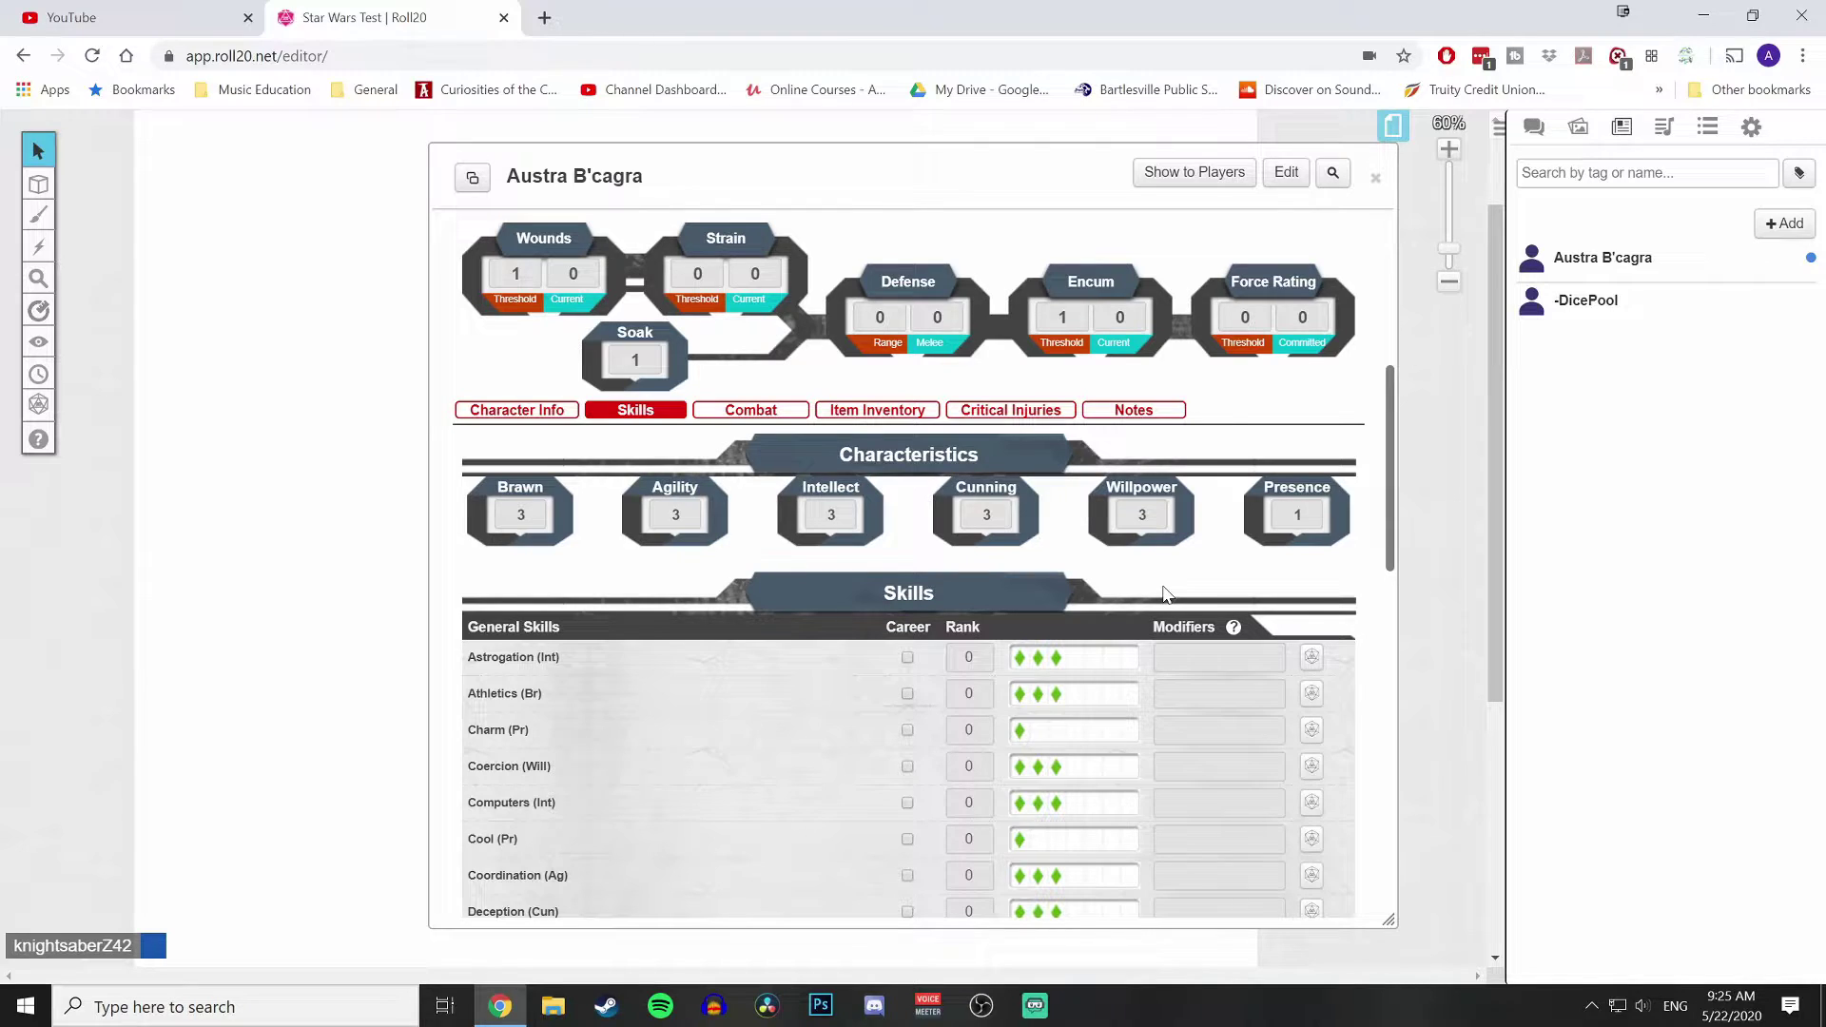
Replace Presence 1 with 3, then scroll down to Custom Skills
{"action": "triple_click", "coordinate": [1310, 509]}
{"action": "left_click", "coordinate": [1309, 519]}
{"action": "scroll", "coordinate": [1070, 699], "scroll_direction": "down", "scroll_amount": 1}
{"action": "scroll", "coordinate": [1046, 656], "scroll_direction": "down", "scroll_amount": 3}
{"action": "scroll", "coordinate": [990, 595], "scroll_direction": "up", "scroll_amount": 1}
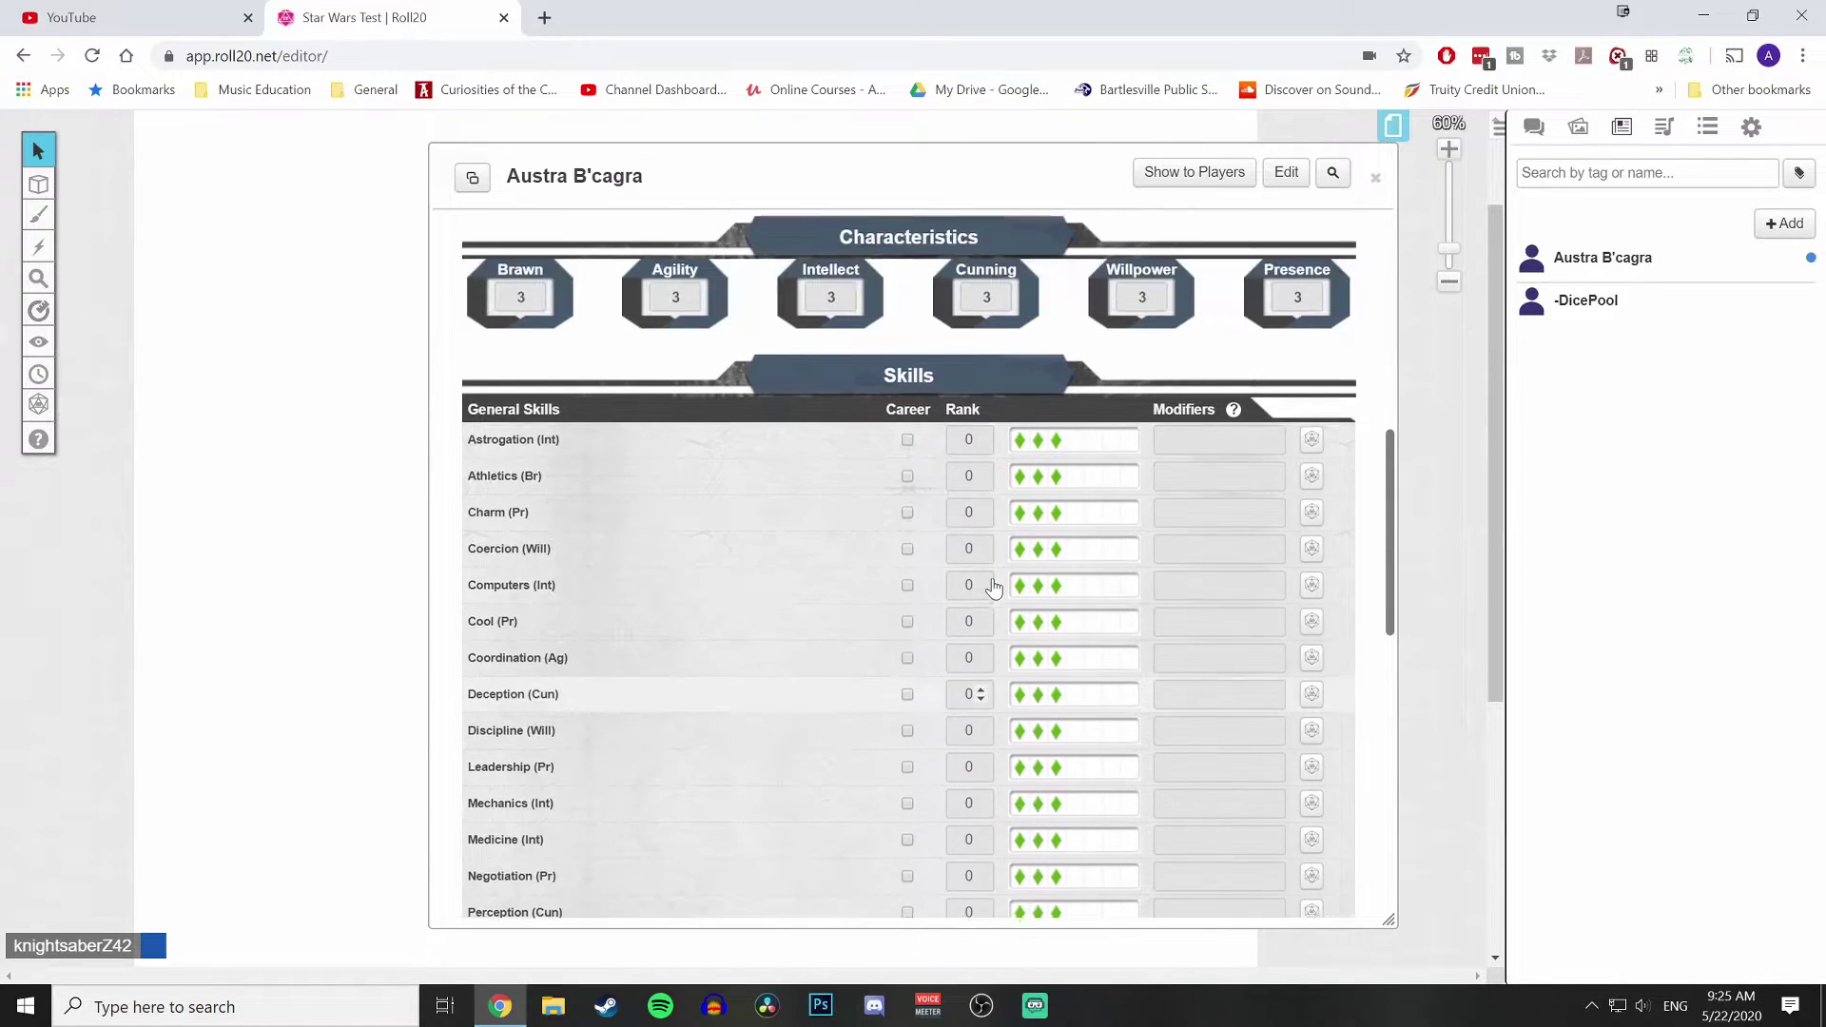
{"action": "scroll", "coordinate": [991, 590], "scroll_direction": "down", "scroll_amount": 5}
{"action": "scroll", "coordinate": [761, 580], "scroll_direction": "up", "scroll_amount": 4}
{"action": "scroll", "coordinate": [644, 579], "scroll_direction": "up", "scroll_amount": 1}
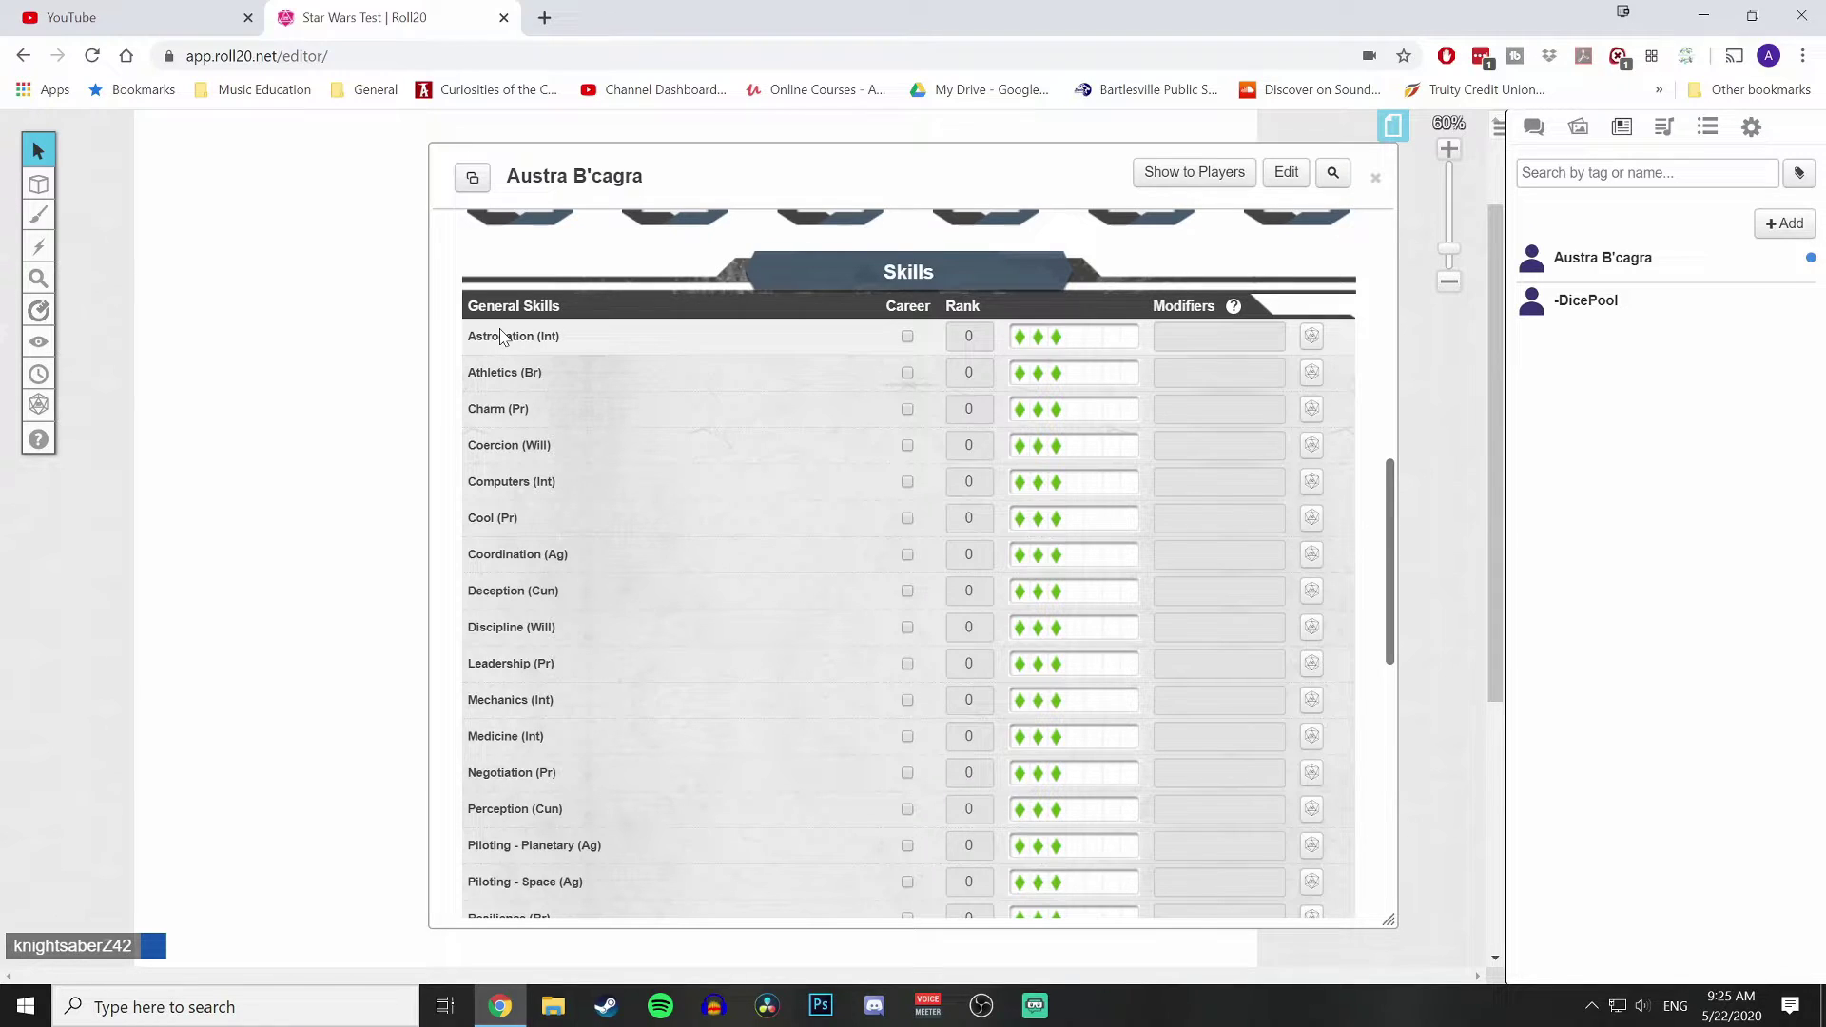
{"action": "scroll", "coordinate": [501, 337], "scroll_direction": "down", "scroll_amount": 8}
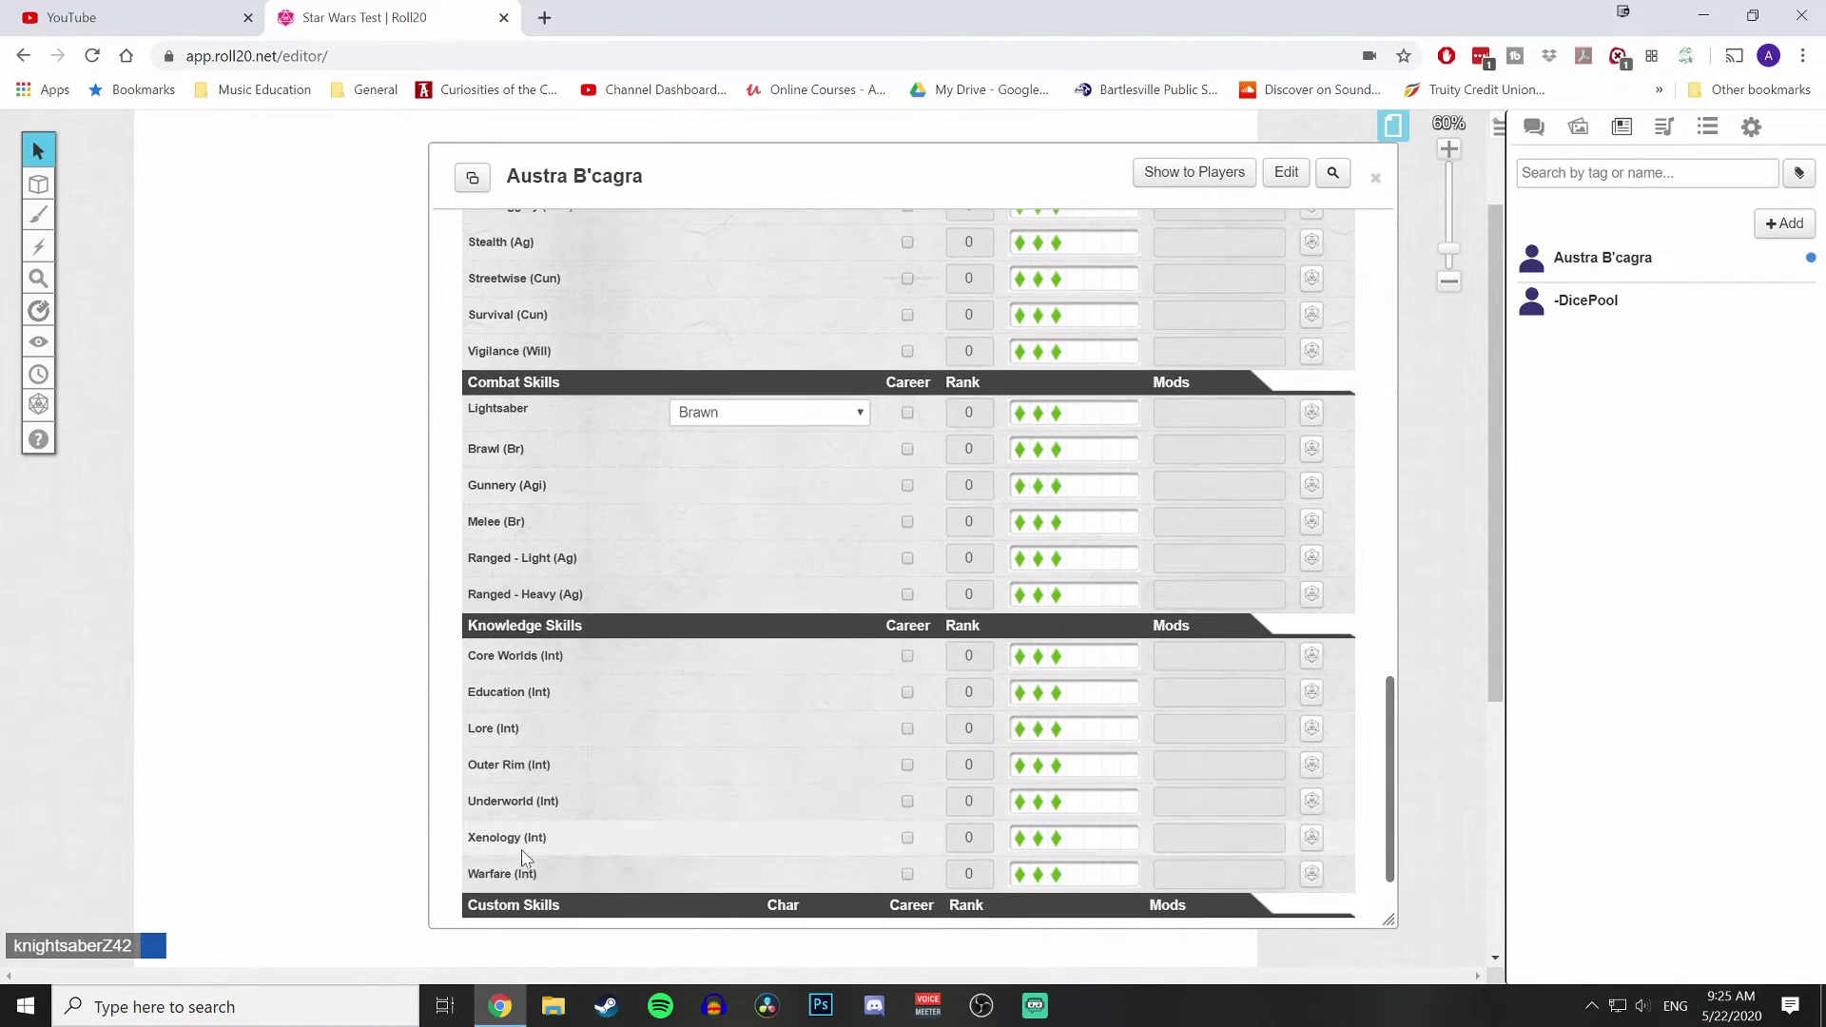
{"action": "scroll", "coordinate": [522, 858], "scroll_direction": "down", "scroll_amount": 1}
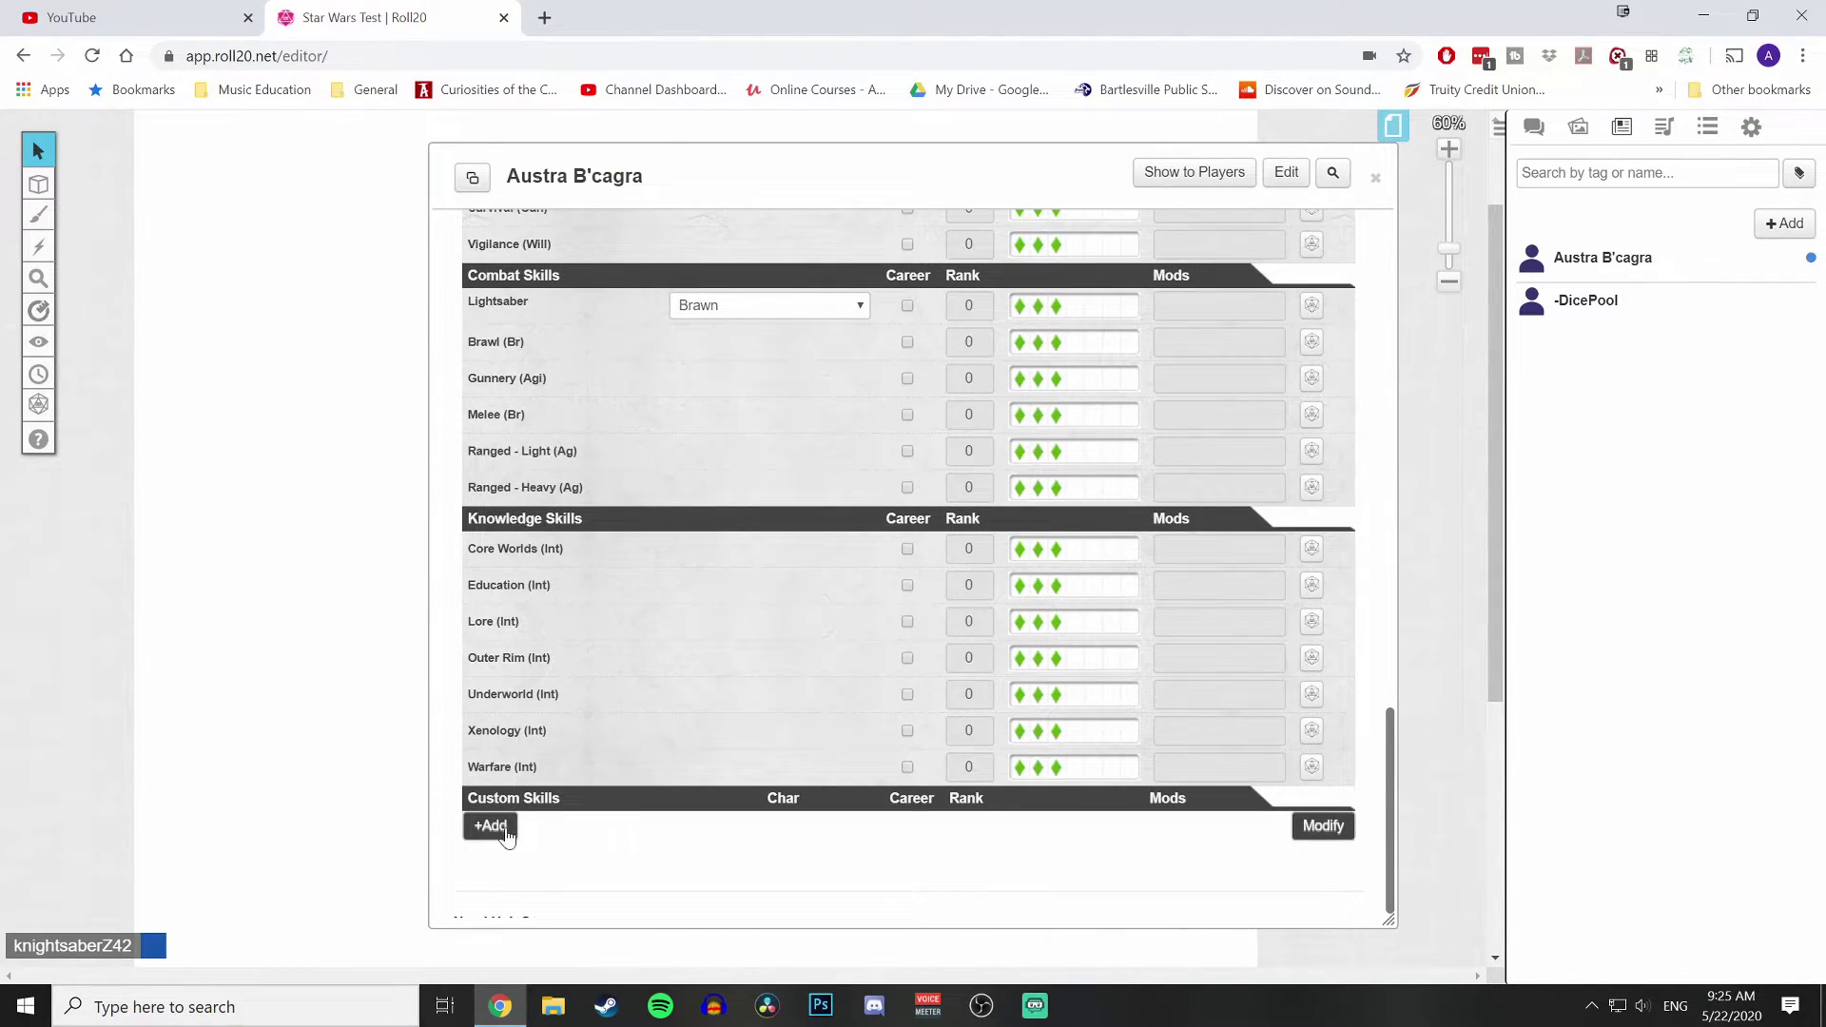
{"action": "left_click", "coordinate": [491, 826]}
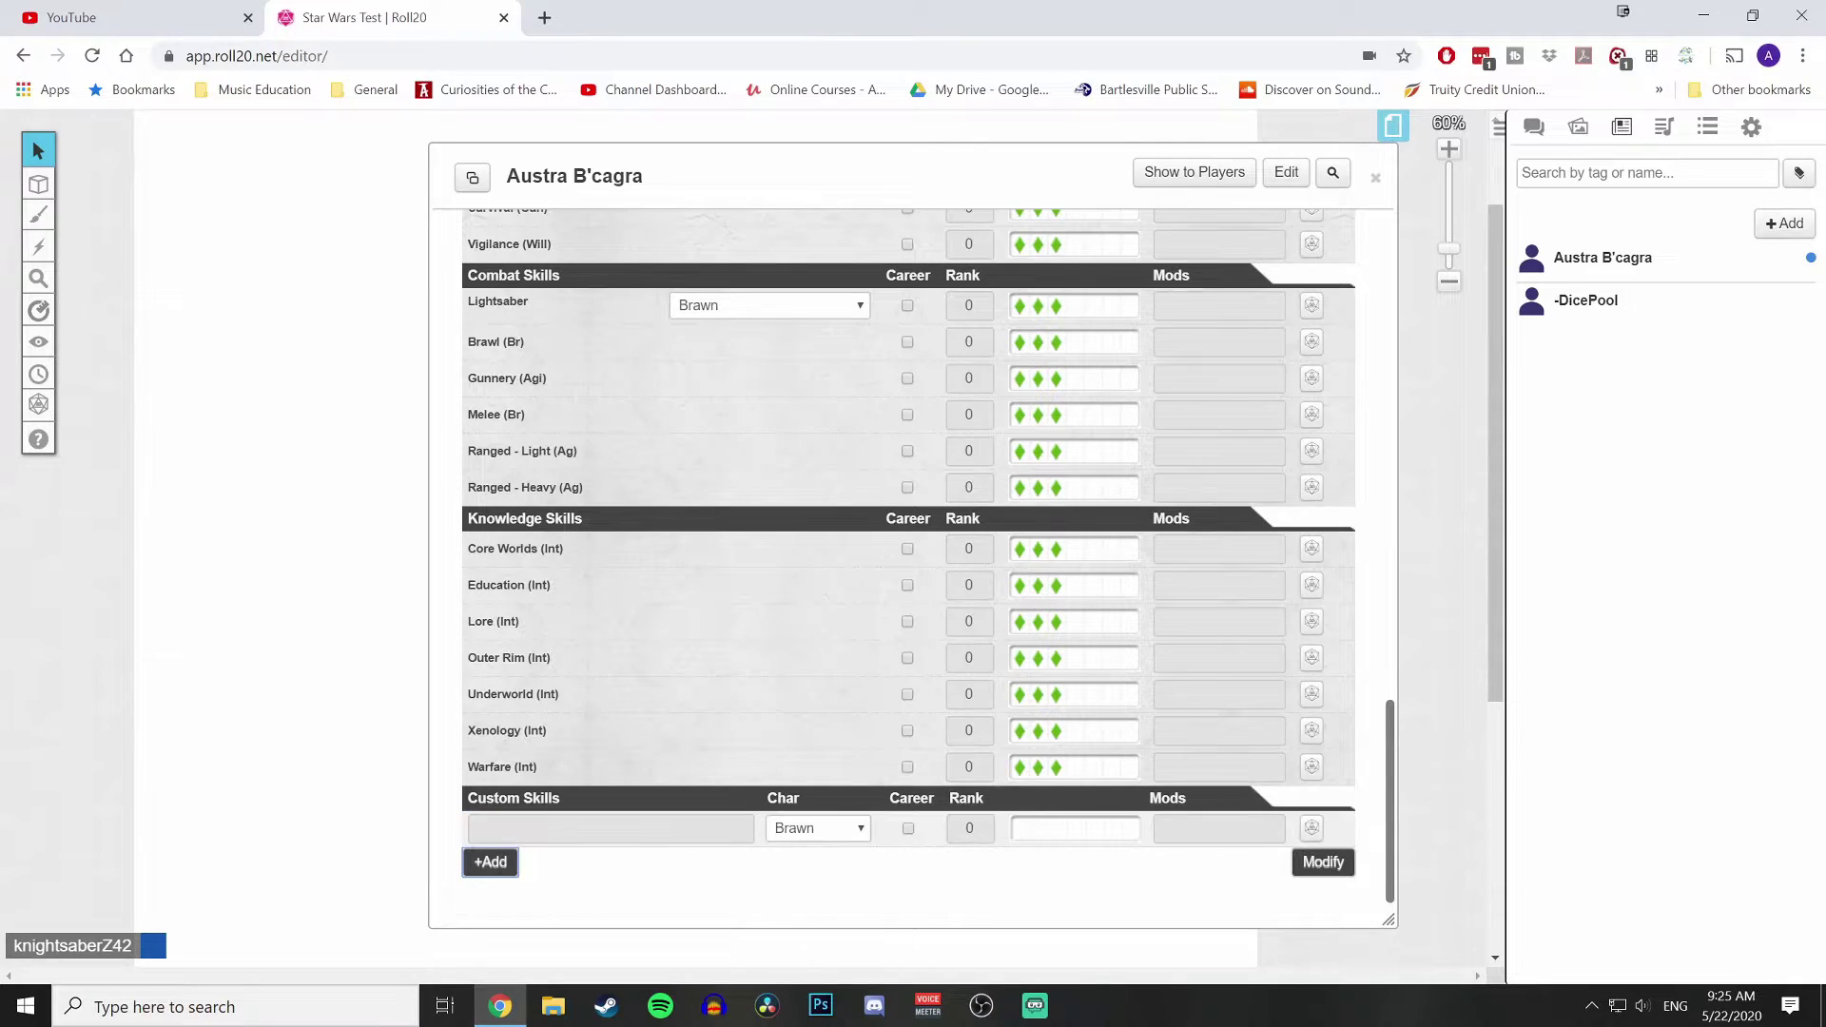
{"action": "left_click", "coordinate": [807, 836]}
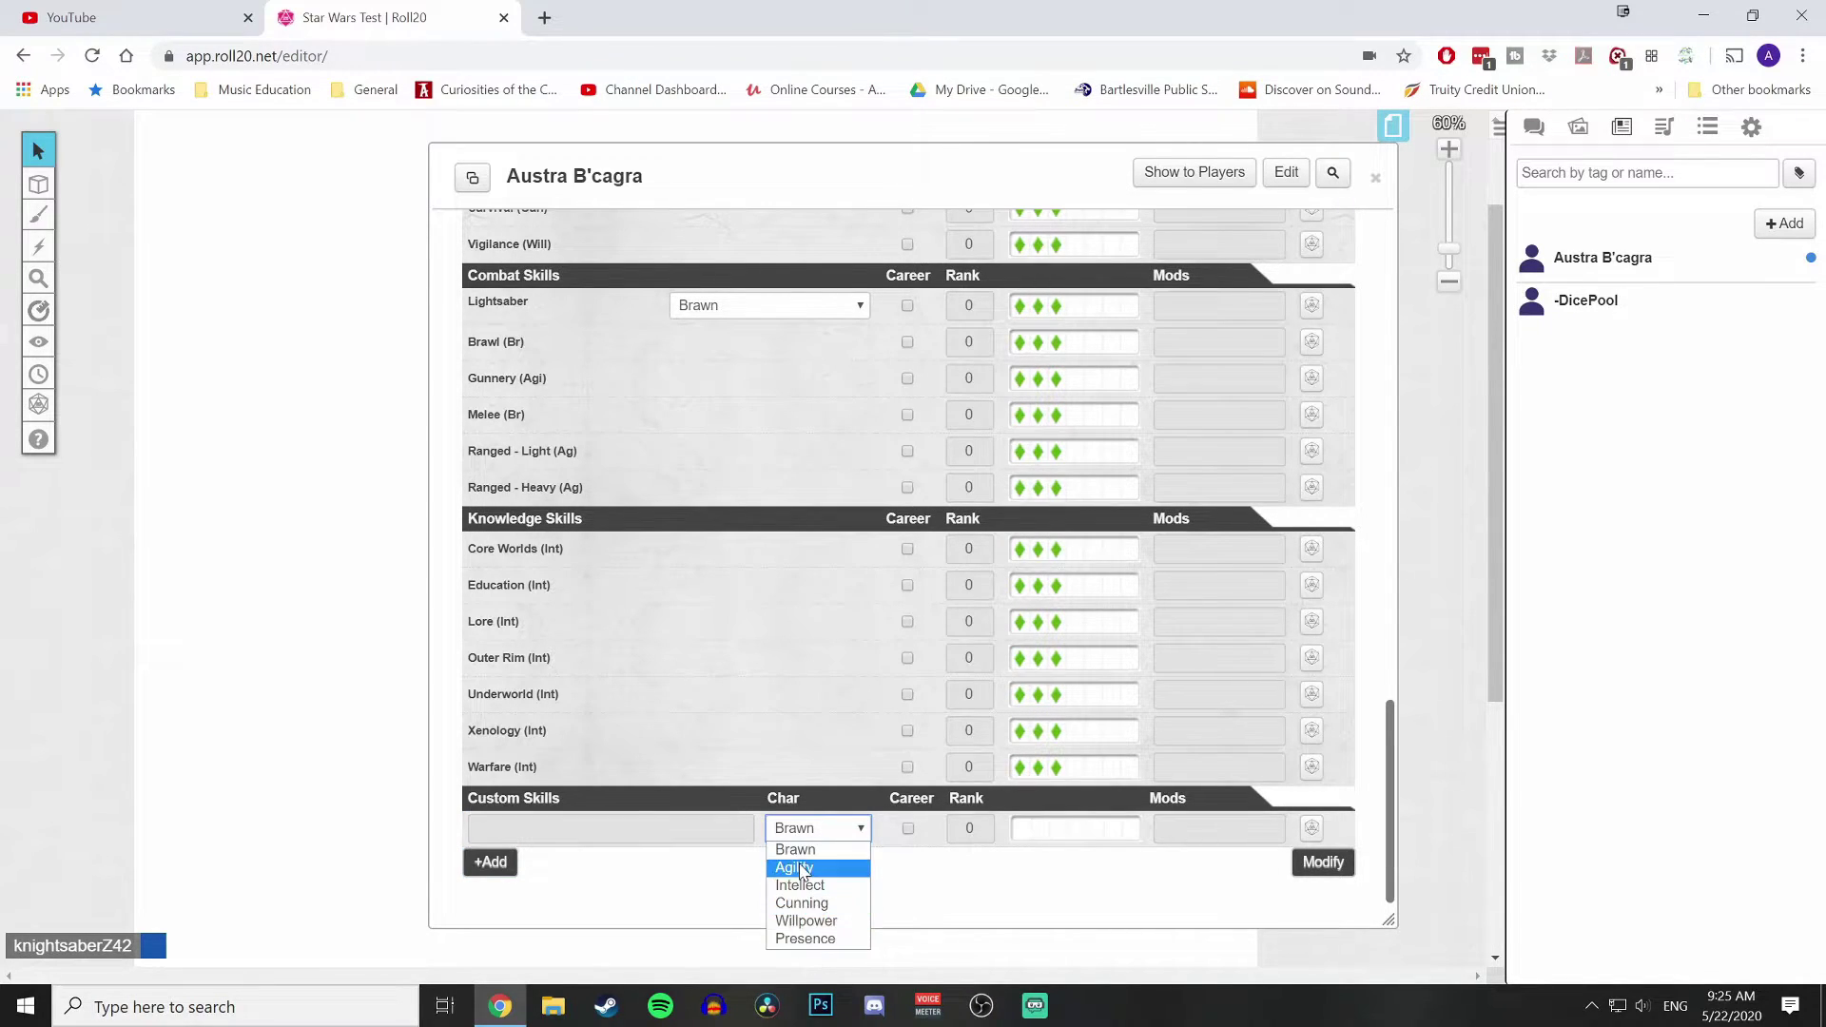
{"action": "left_click", "coordinate": [801, 868]}
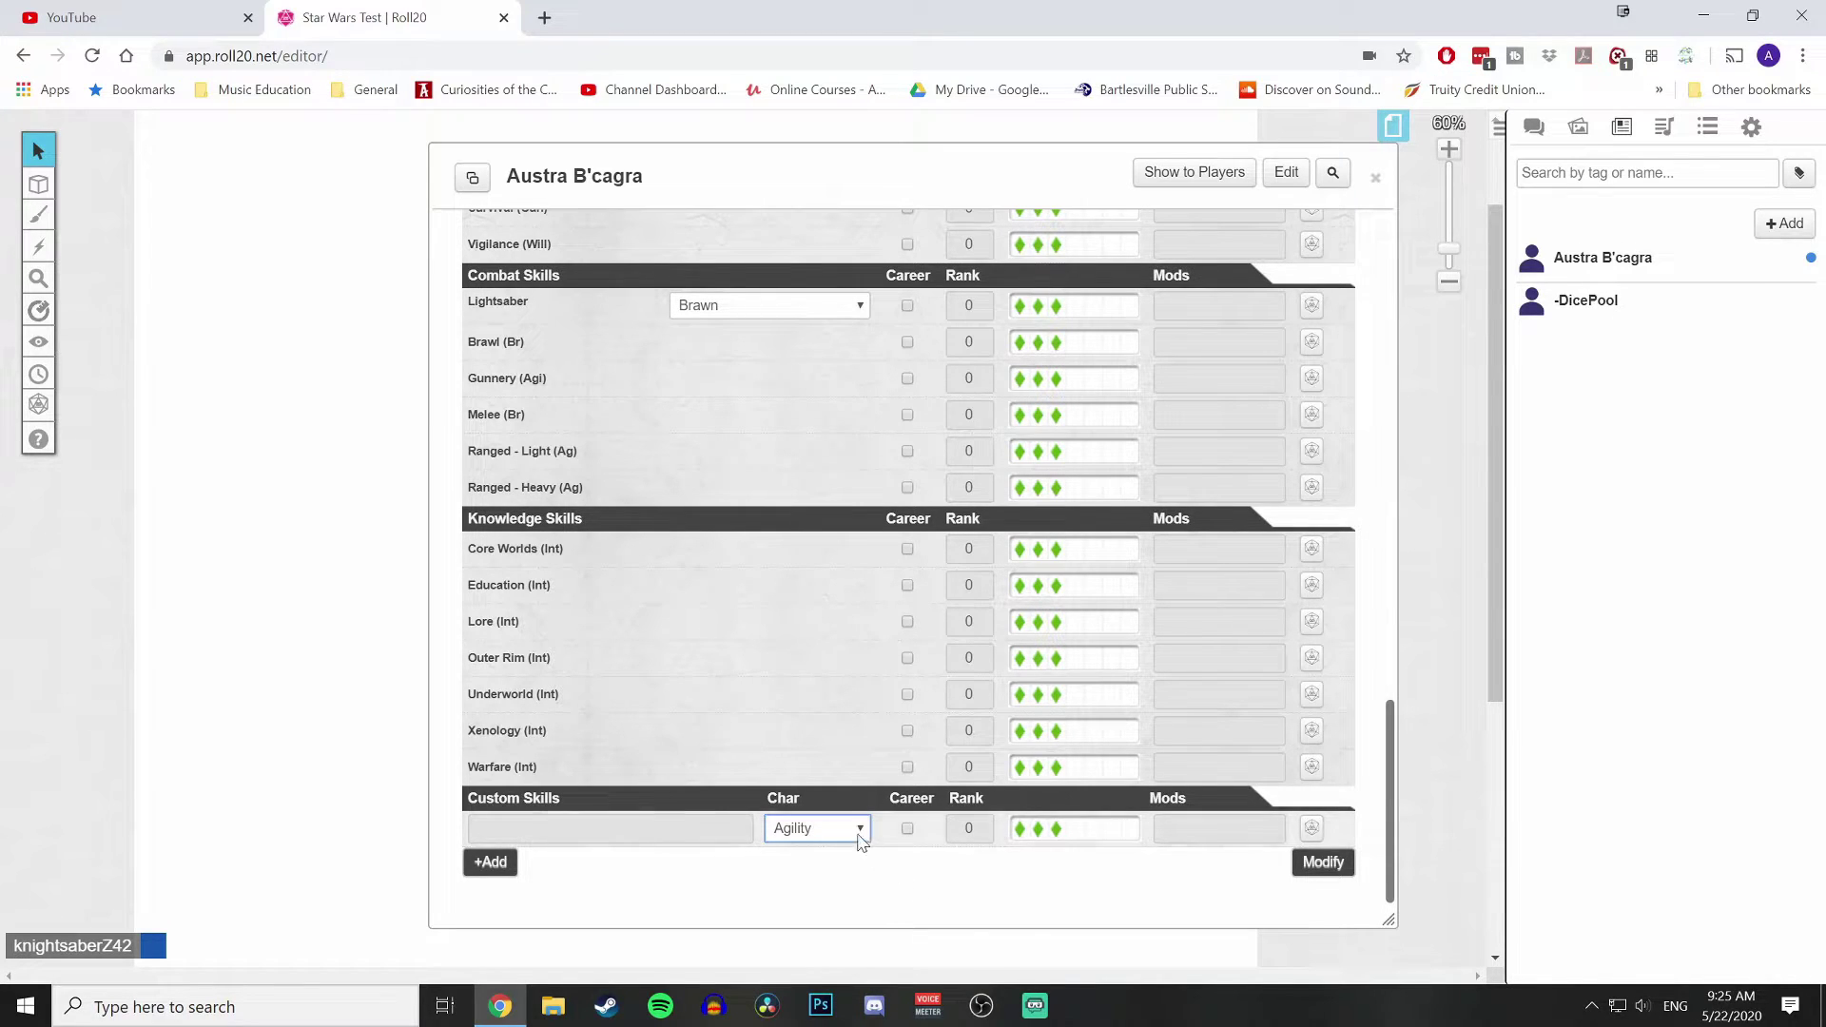
{"action": "scroll", "coordinate": [870, 655], "scroll_direction": "up", "scroll_amount": 7}
{"action": "scroll", "coordinate": [874, 655], "scroll_direction": "down", "scroll_amount": 7}
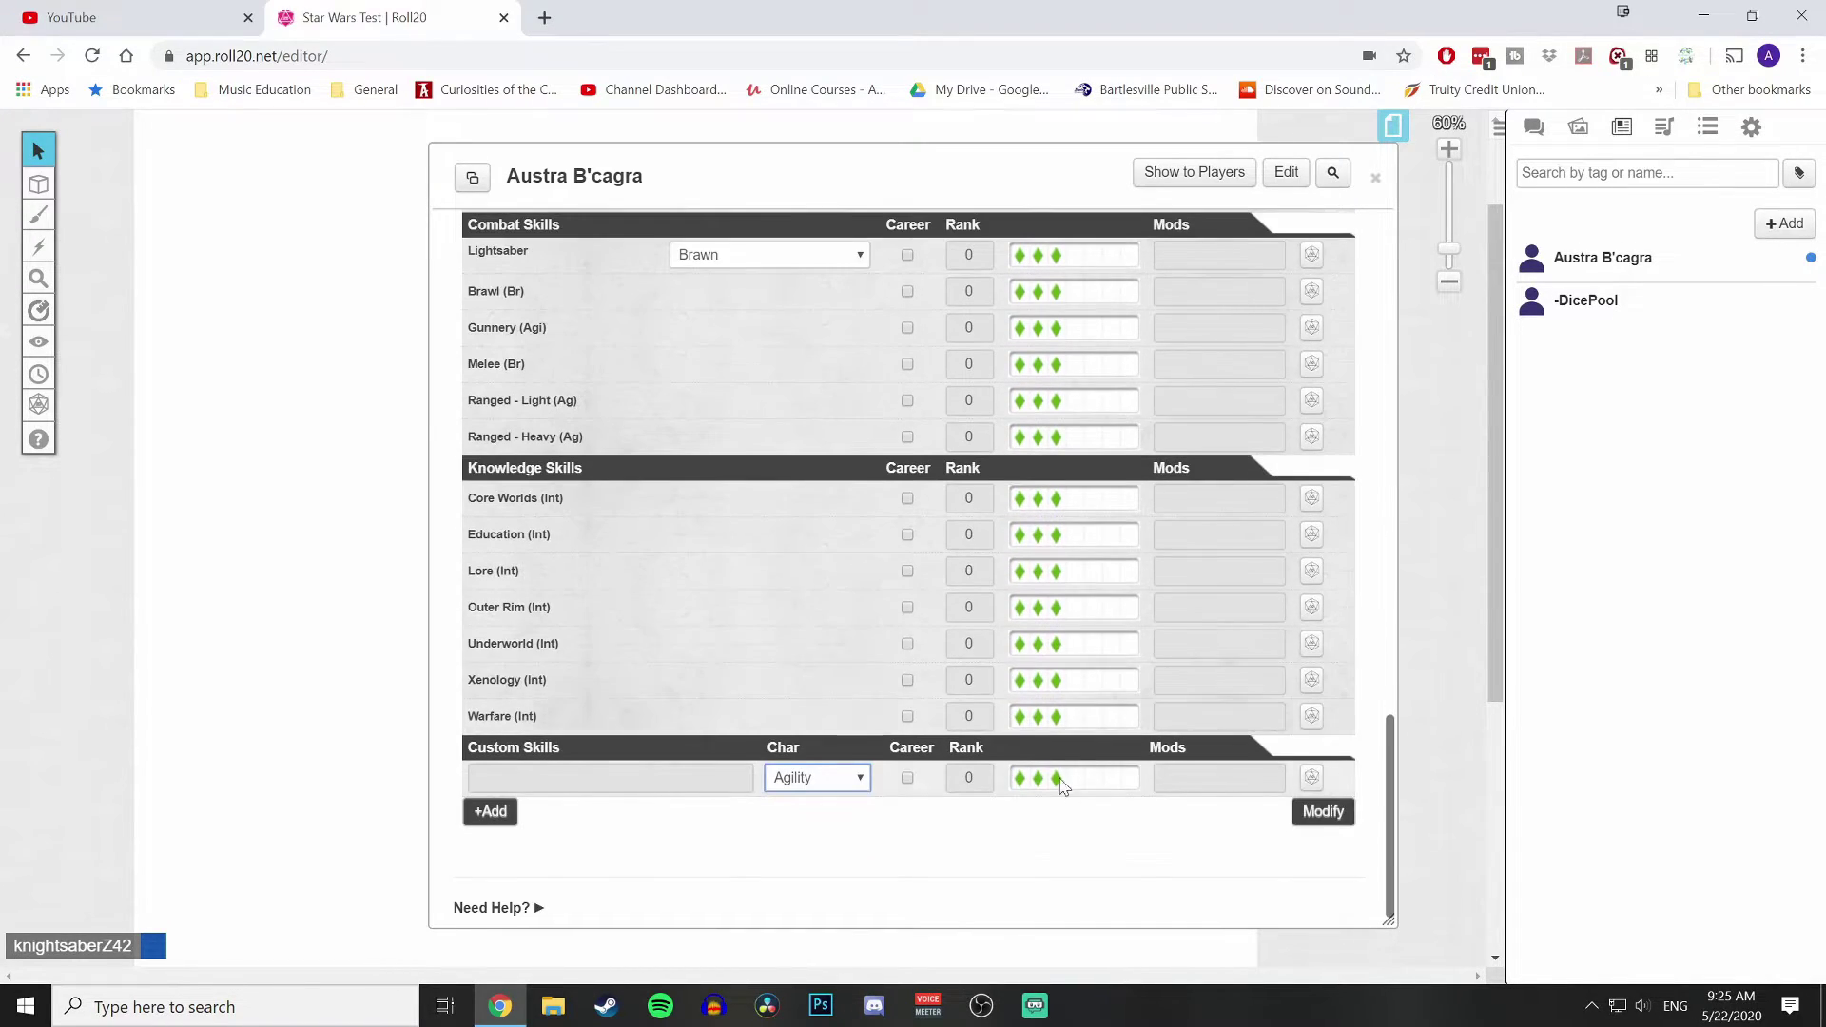
{"action": "left_click", "coordinate": [1324, 811]}
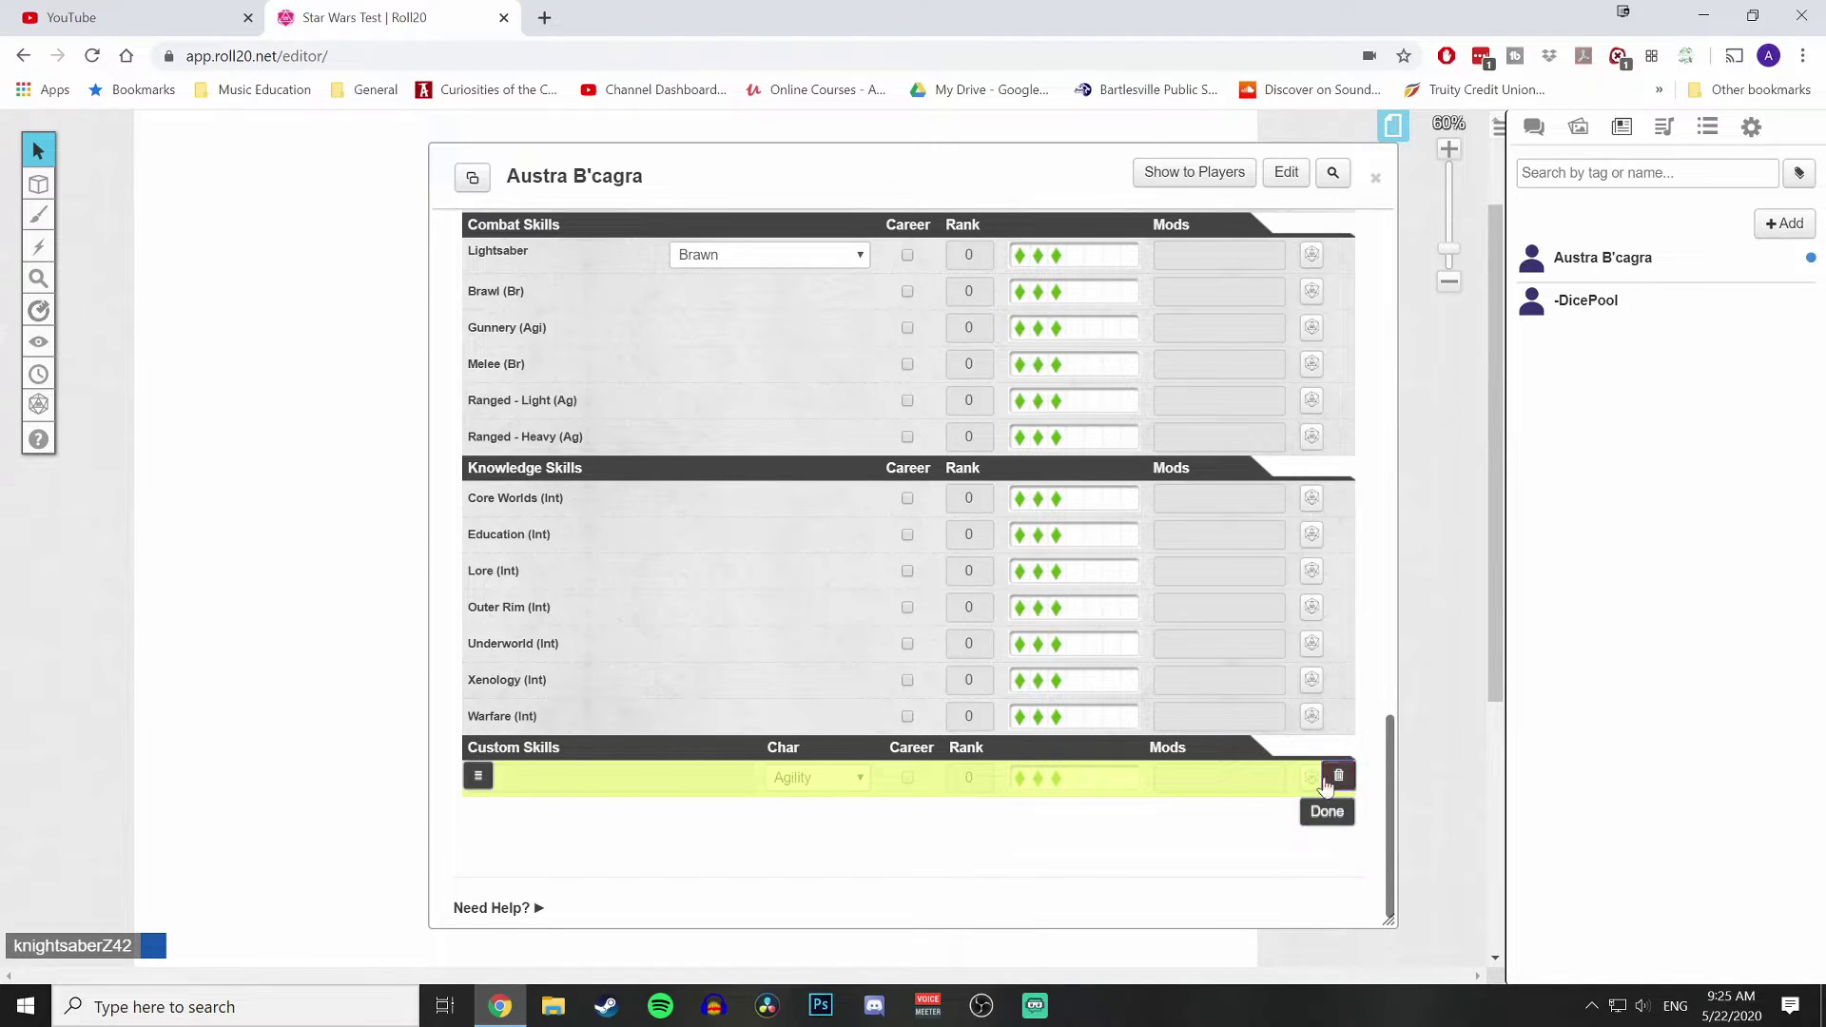
{"action": "left_click", "coordinate": [1334, 778]}
{"action": "left_click", "coordinate": [1326, 812]}
{"action": "scroll", "coordinate": [909, 612], "scroll_direction": "up", "scroll_amount": 10}
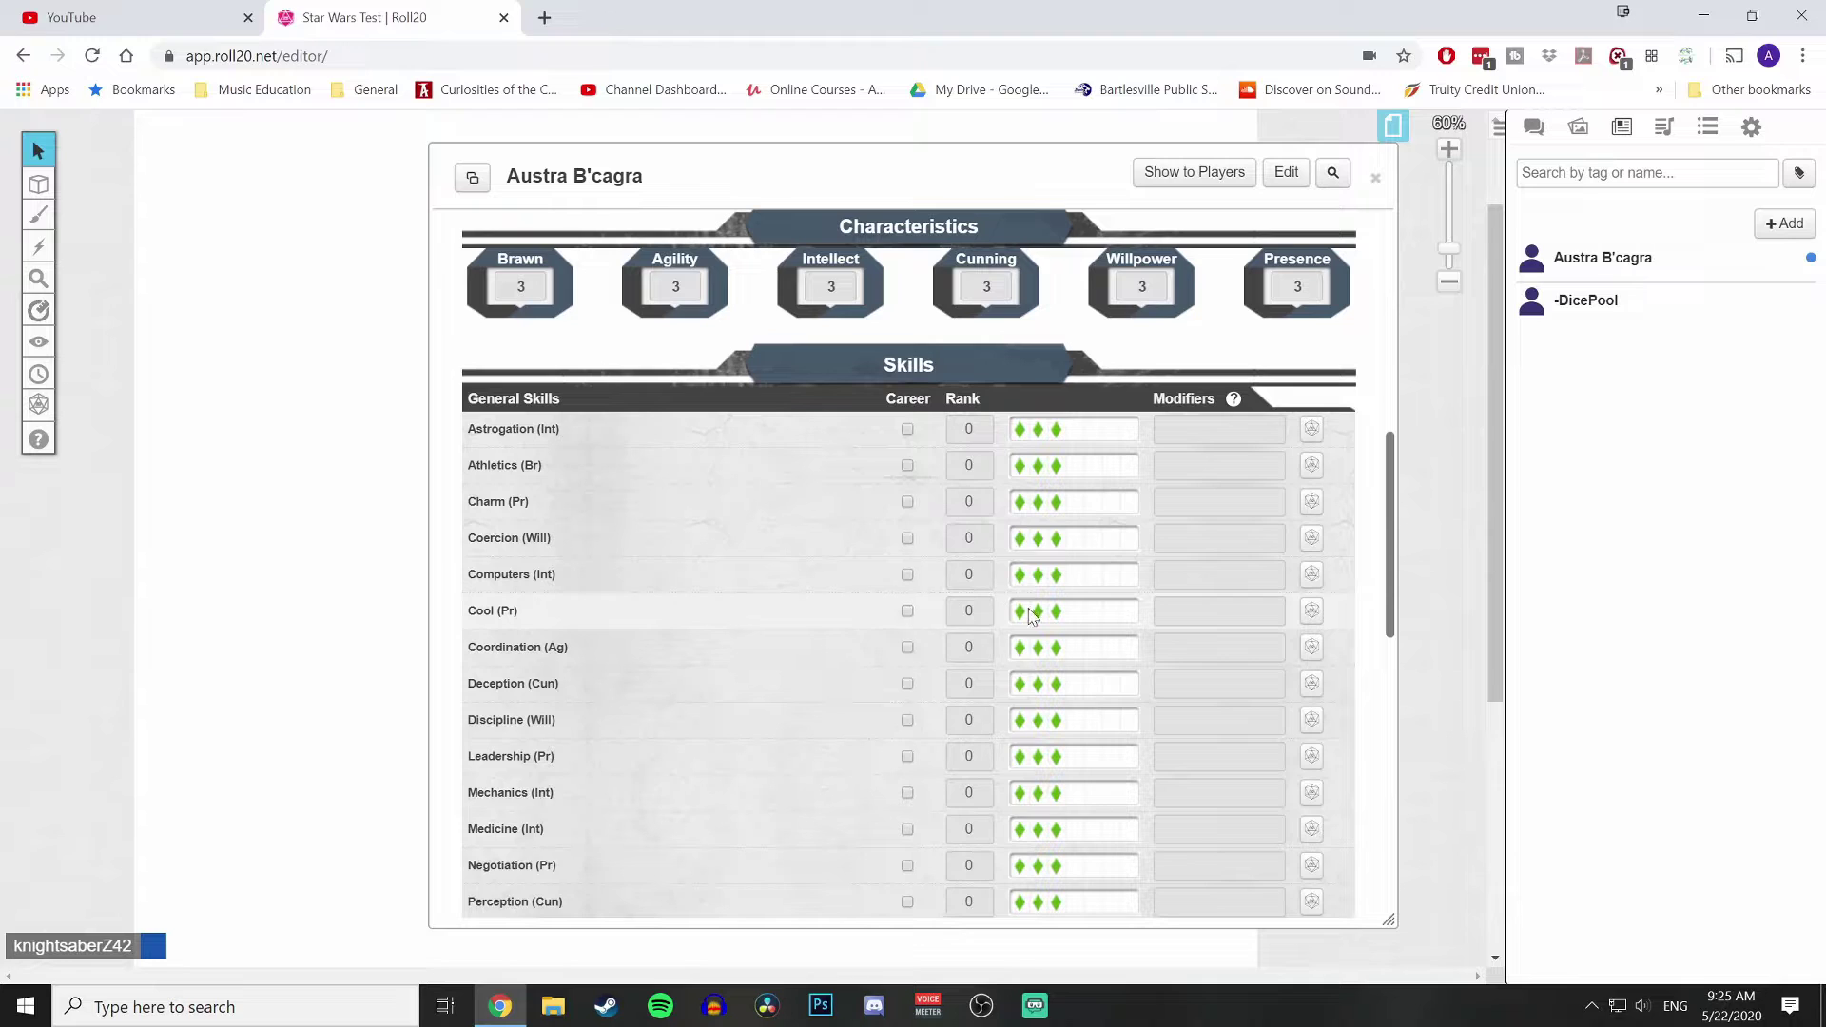
Check the General Skills Career boxes for Astrogation, Charm, Discipline, Leadership, Skulduggery and Survival
{"action": "left_click", "coordinate": [909, 430]}
{"action": "left_click", "coordinate": [907, 502]}
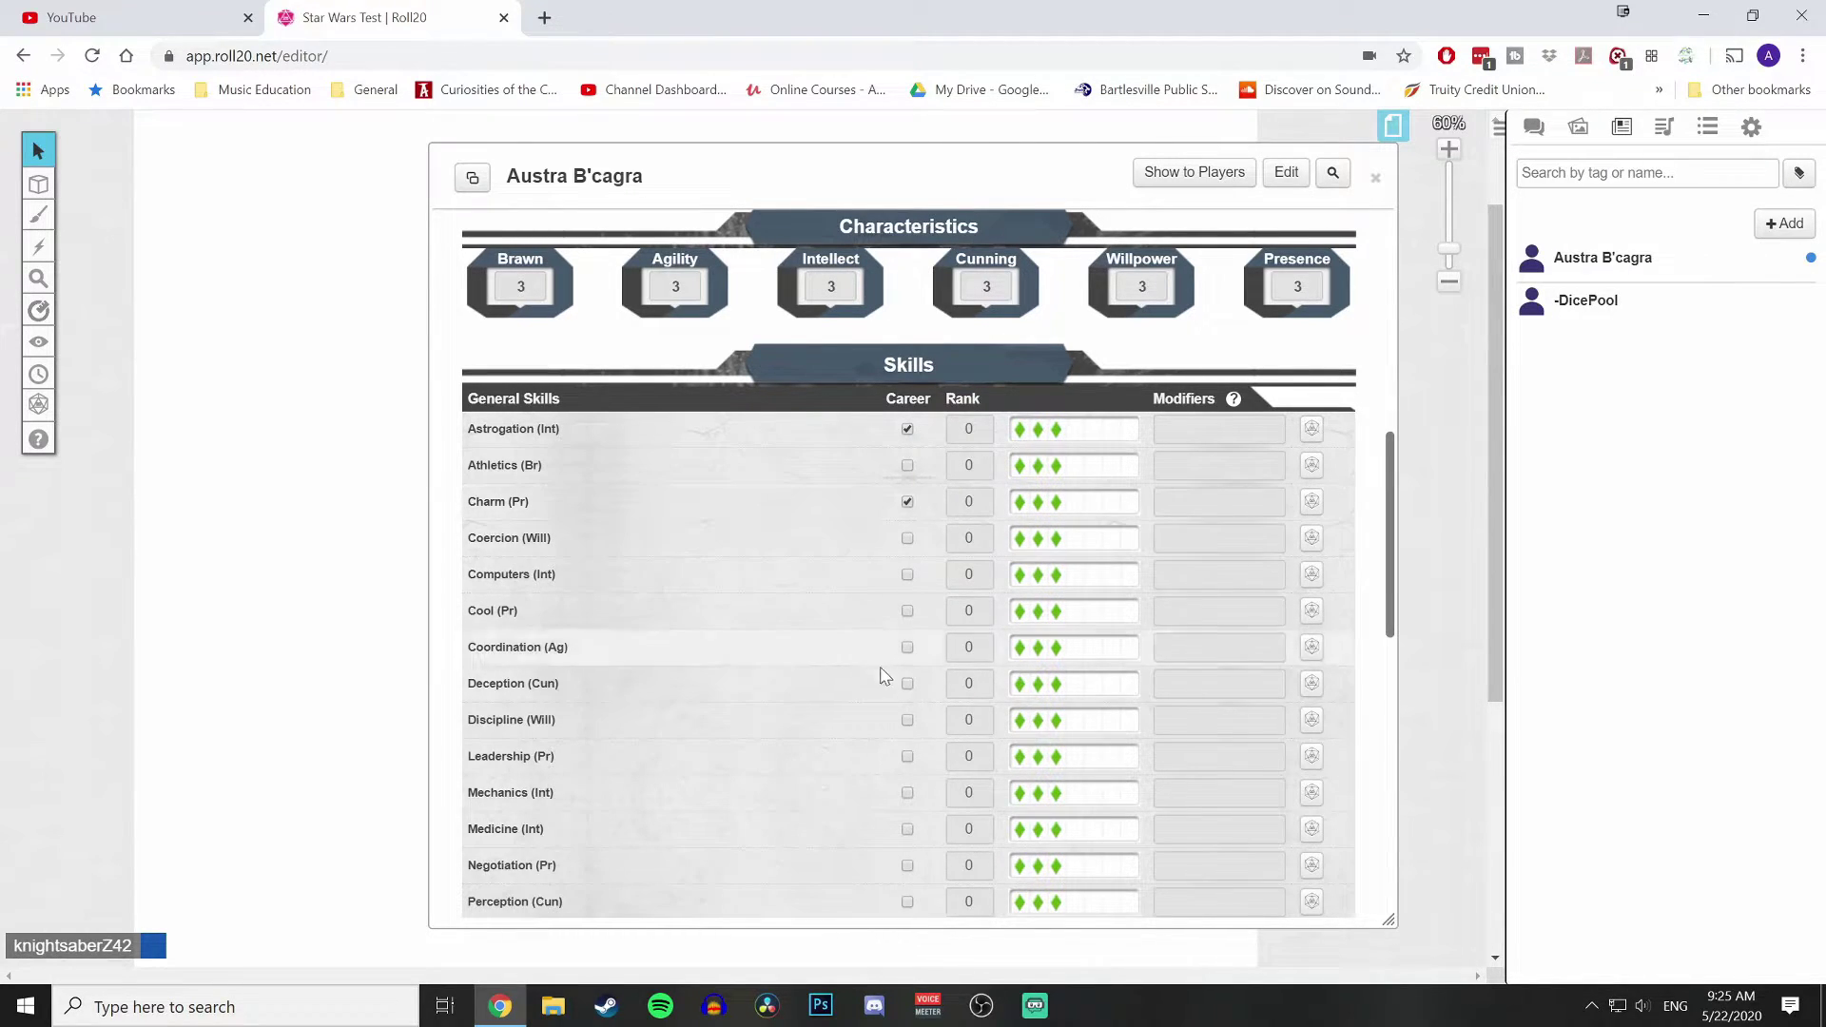
{"action": "left_click", "coordinate": [907, 720]}
{"action": "left_click", "coordinate": [907, 756]}
{"action": "scroll", "coordinate": [867, 801], "scroll_direction": "down", "scroll_amount": 1}
{"action": "scroll", "coordinate": [867, 801], "scroll_direction": "down", "scroll_amount": 2}
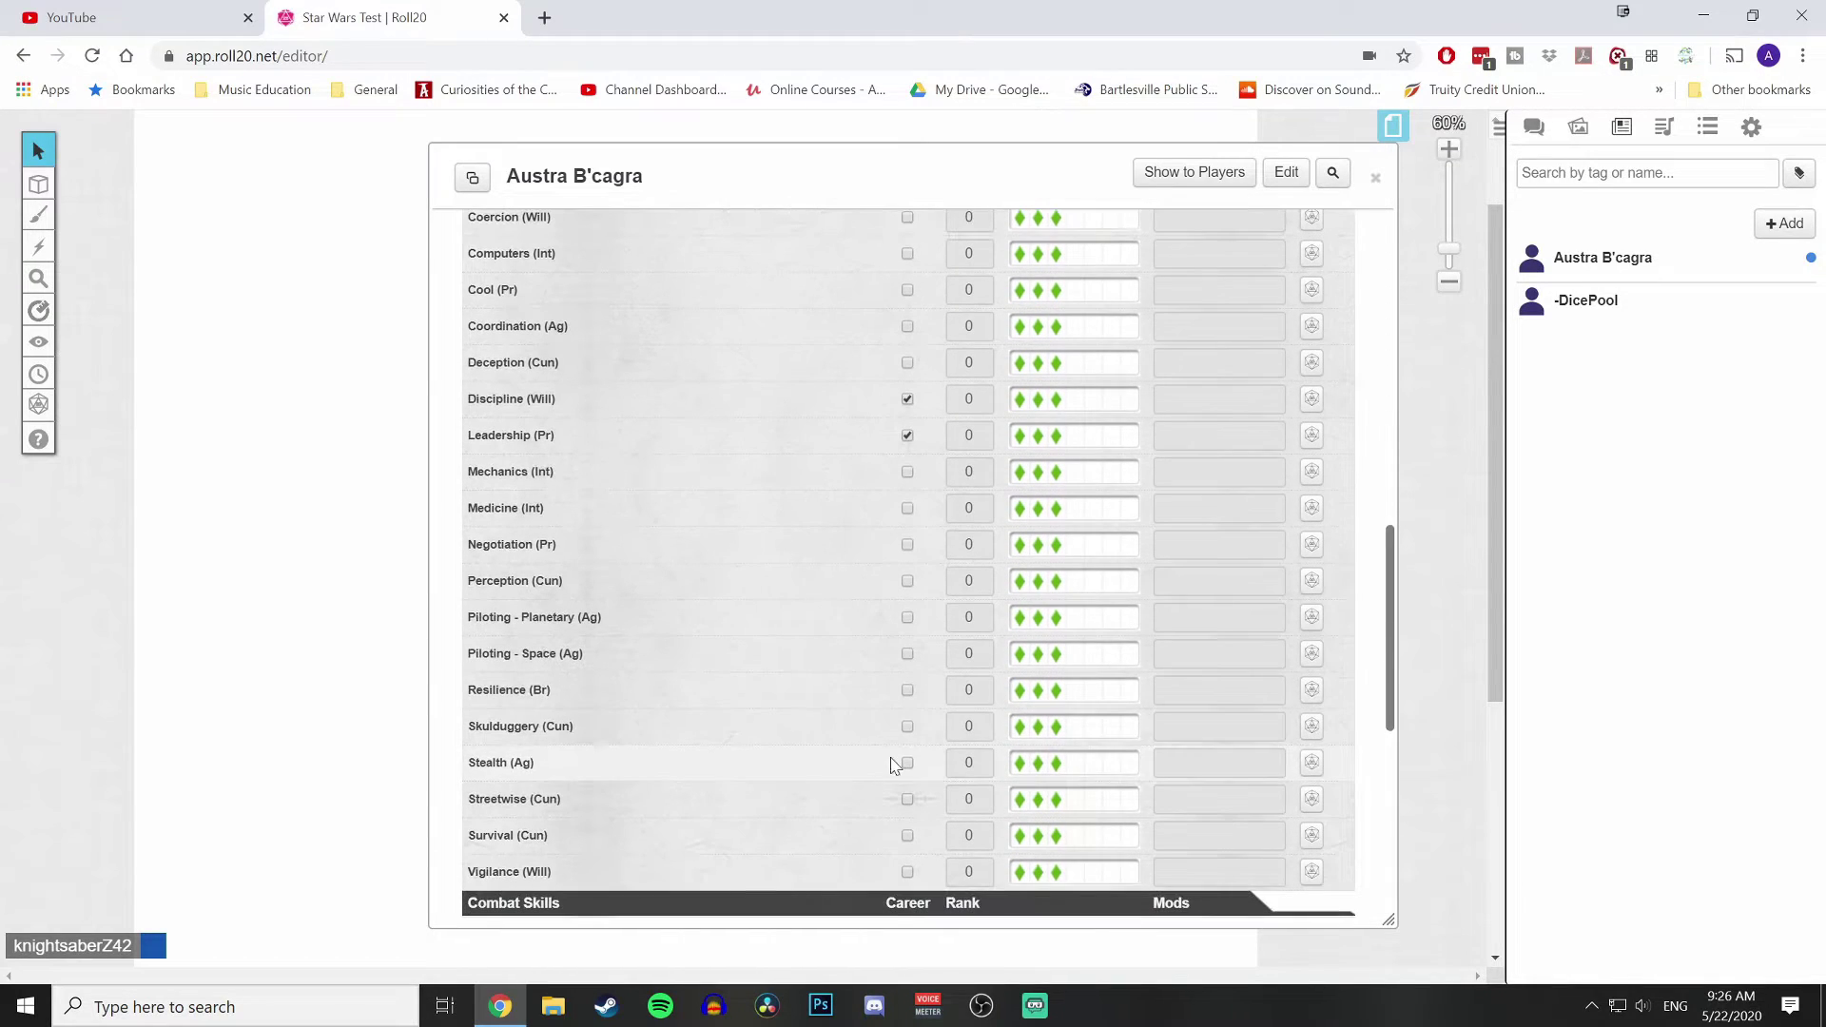
{"action": "left_click", "coordinate": [907, 726]}
{"action": "left_click", "coordinate": [907, 835]}
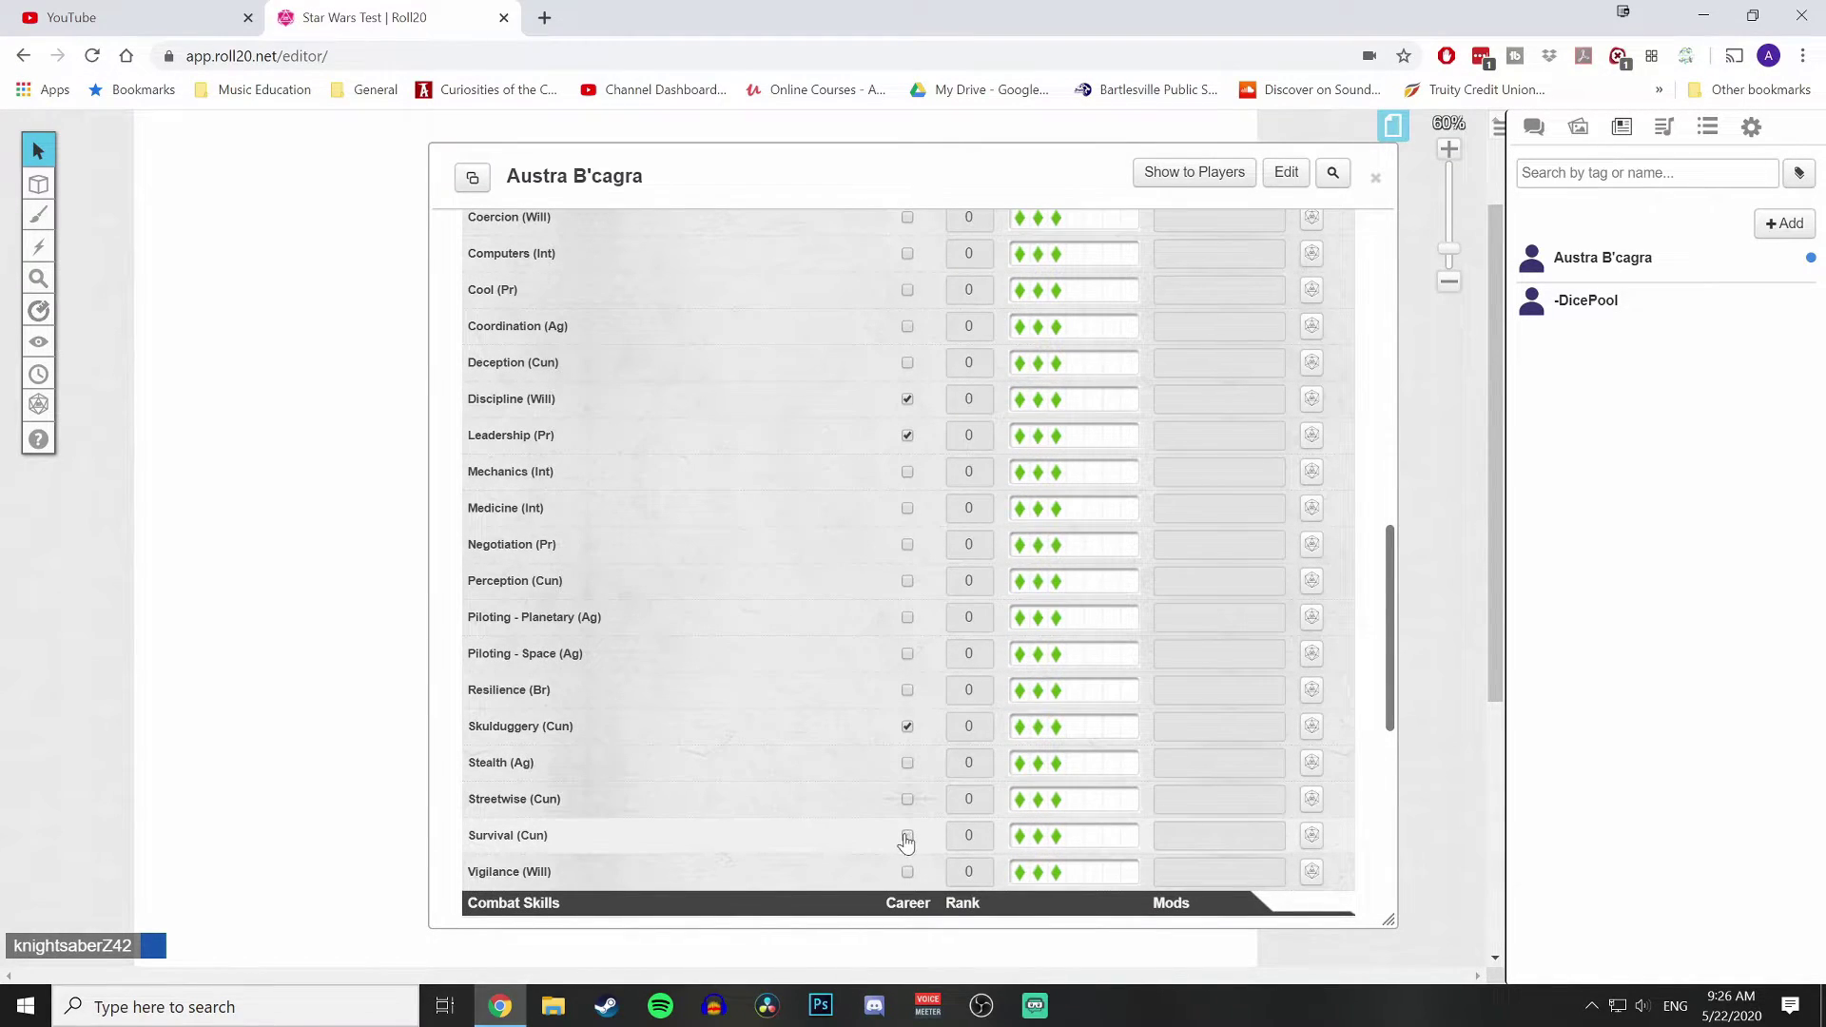
{"action": "scroll", "coordinate": [790, 754], "scroll_direction": "up", "scroll_amount": 2}
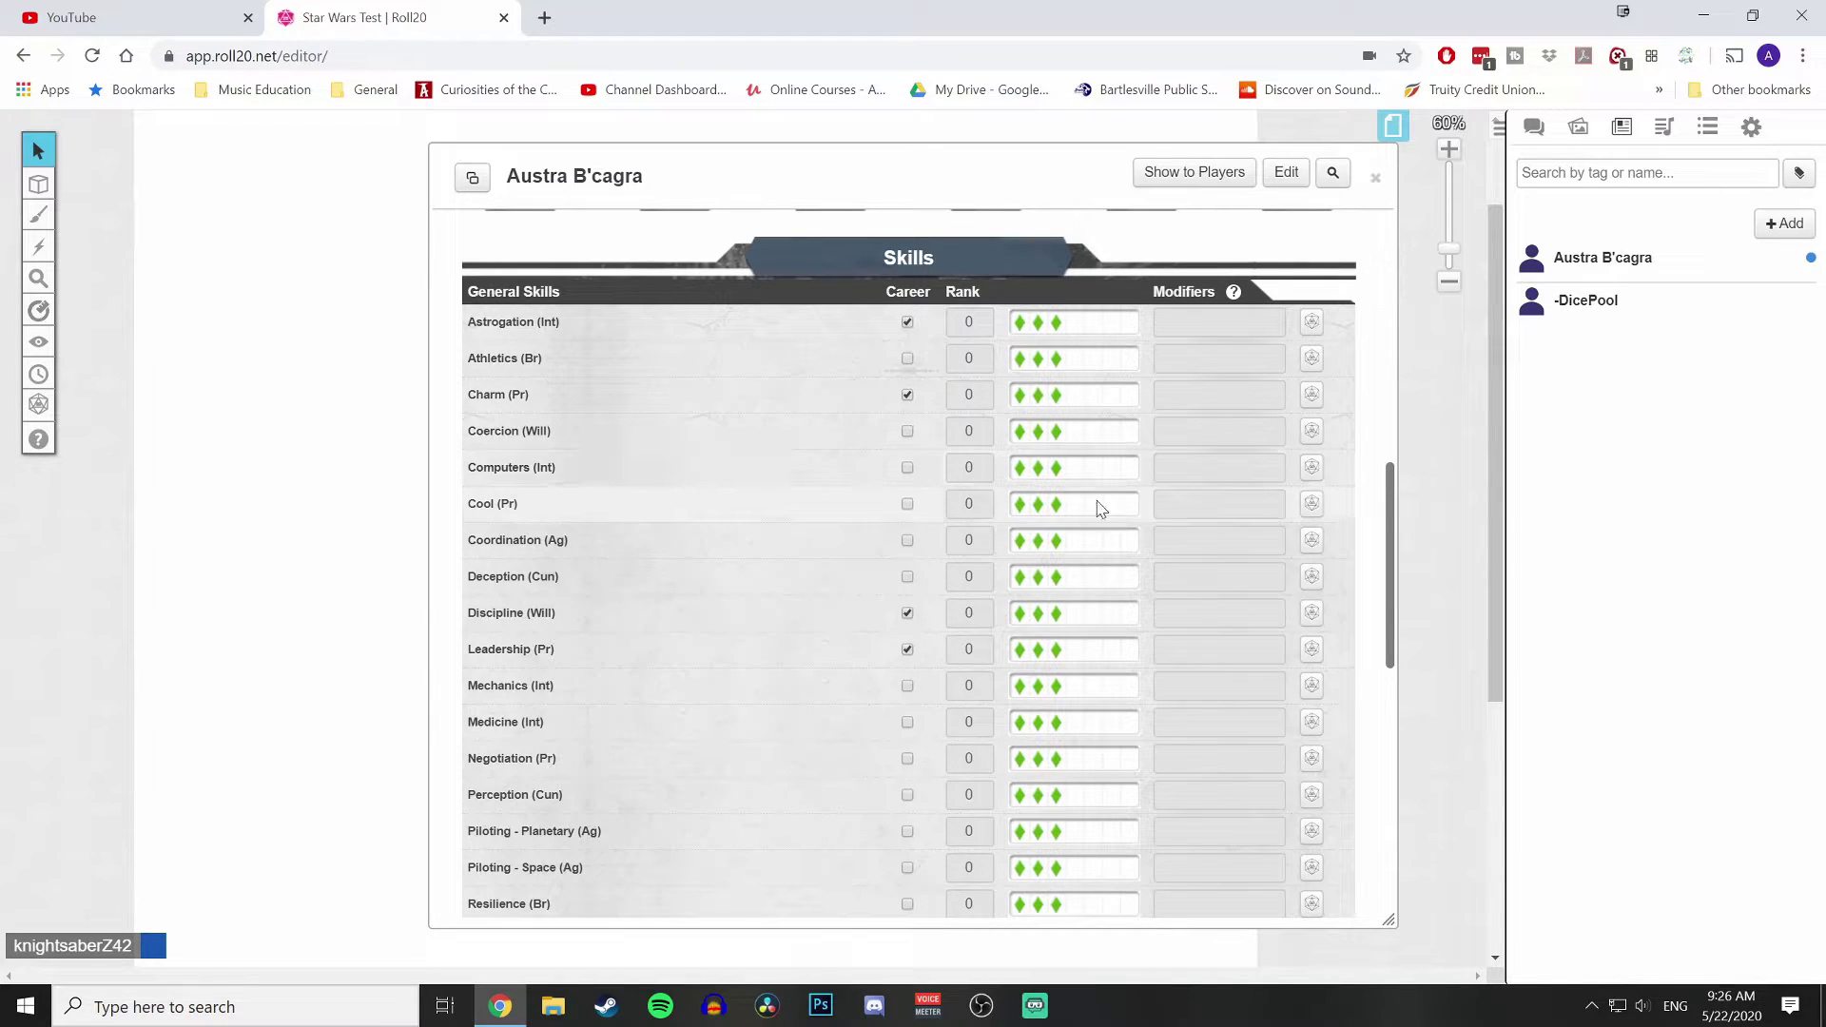
Raise Astrogation's rank to 2 and enter 2 as Discipline's rank, leaving Cool at 0
{"action": "left_click", "coordinate": [981, 320]}
{"action": "left_click", "coordinate": [982, 505]}
{"action": "left_click", "coordinate": [746, 457]}
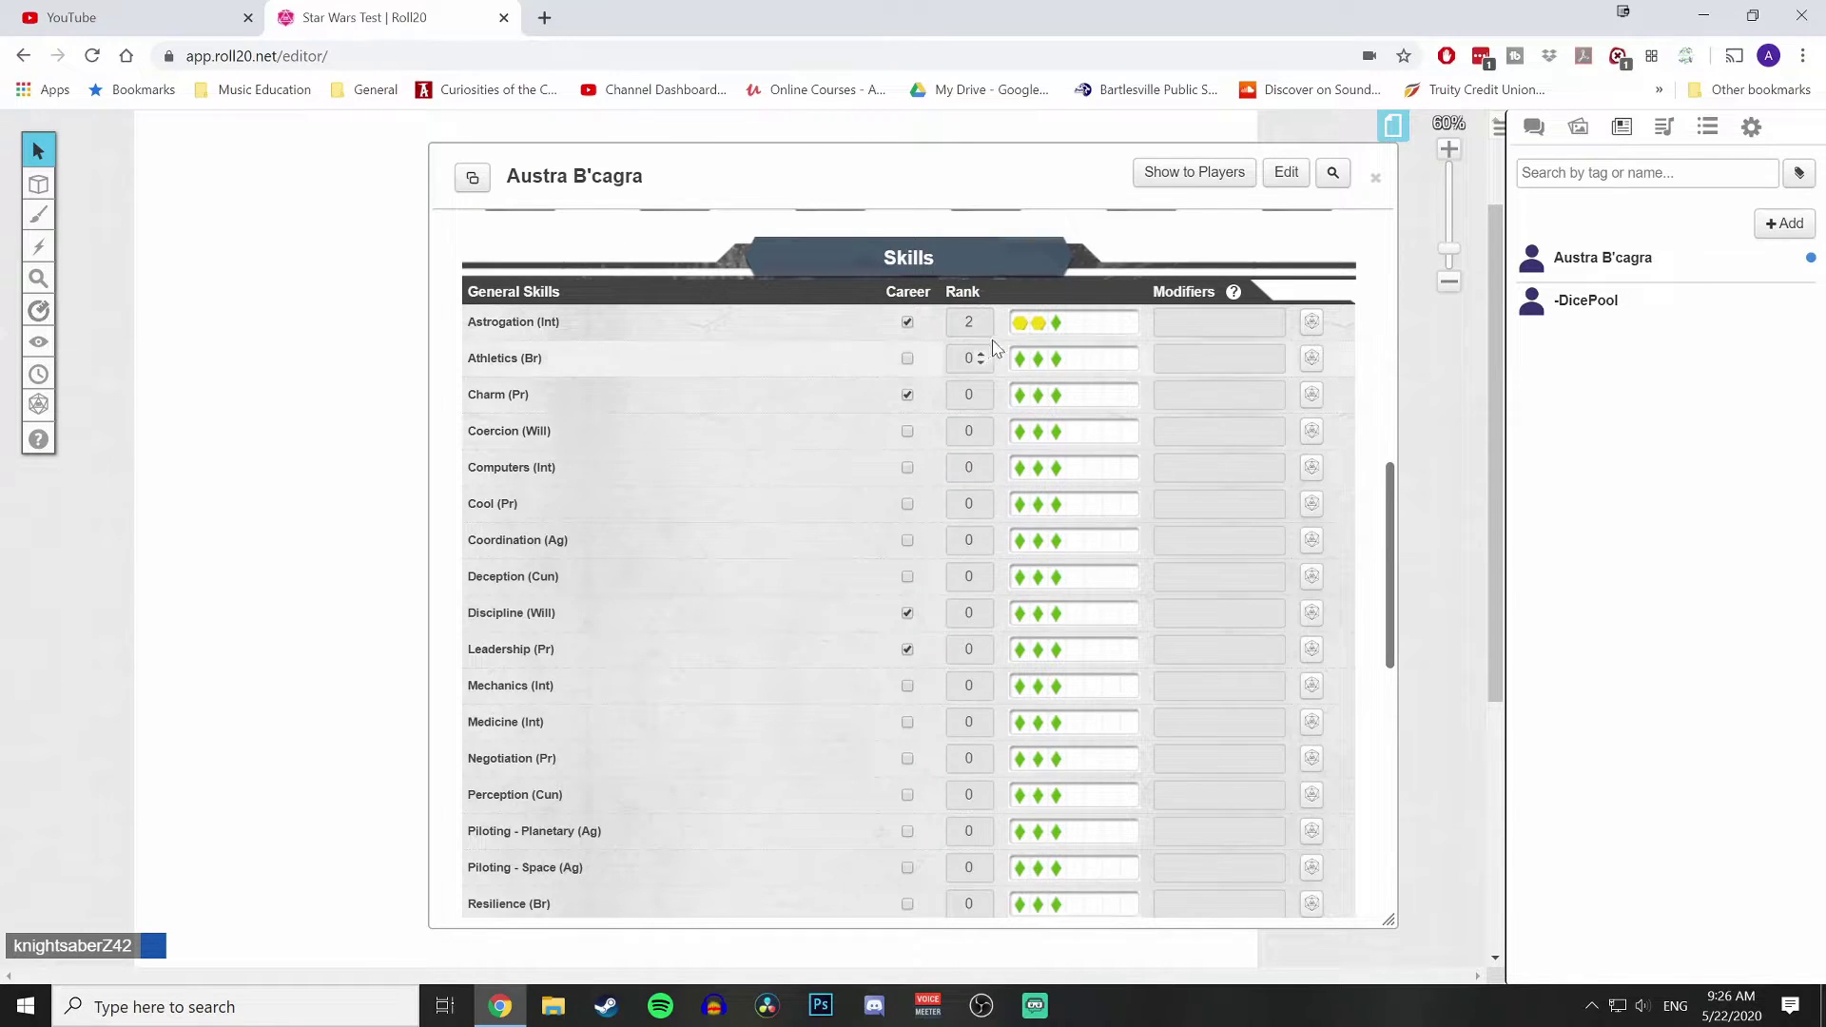
{"action": "left_click", "coordinate": [978, 609]}
{"action": "type", "text": "2"}
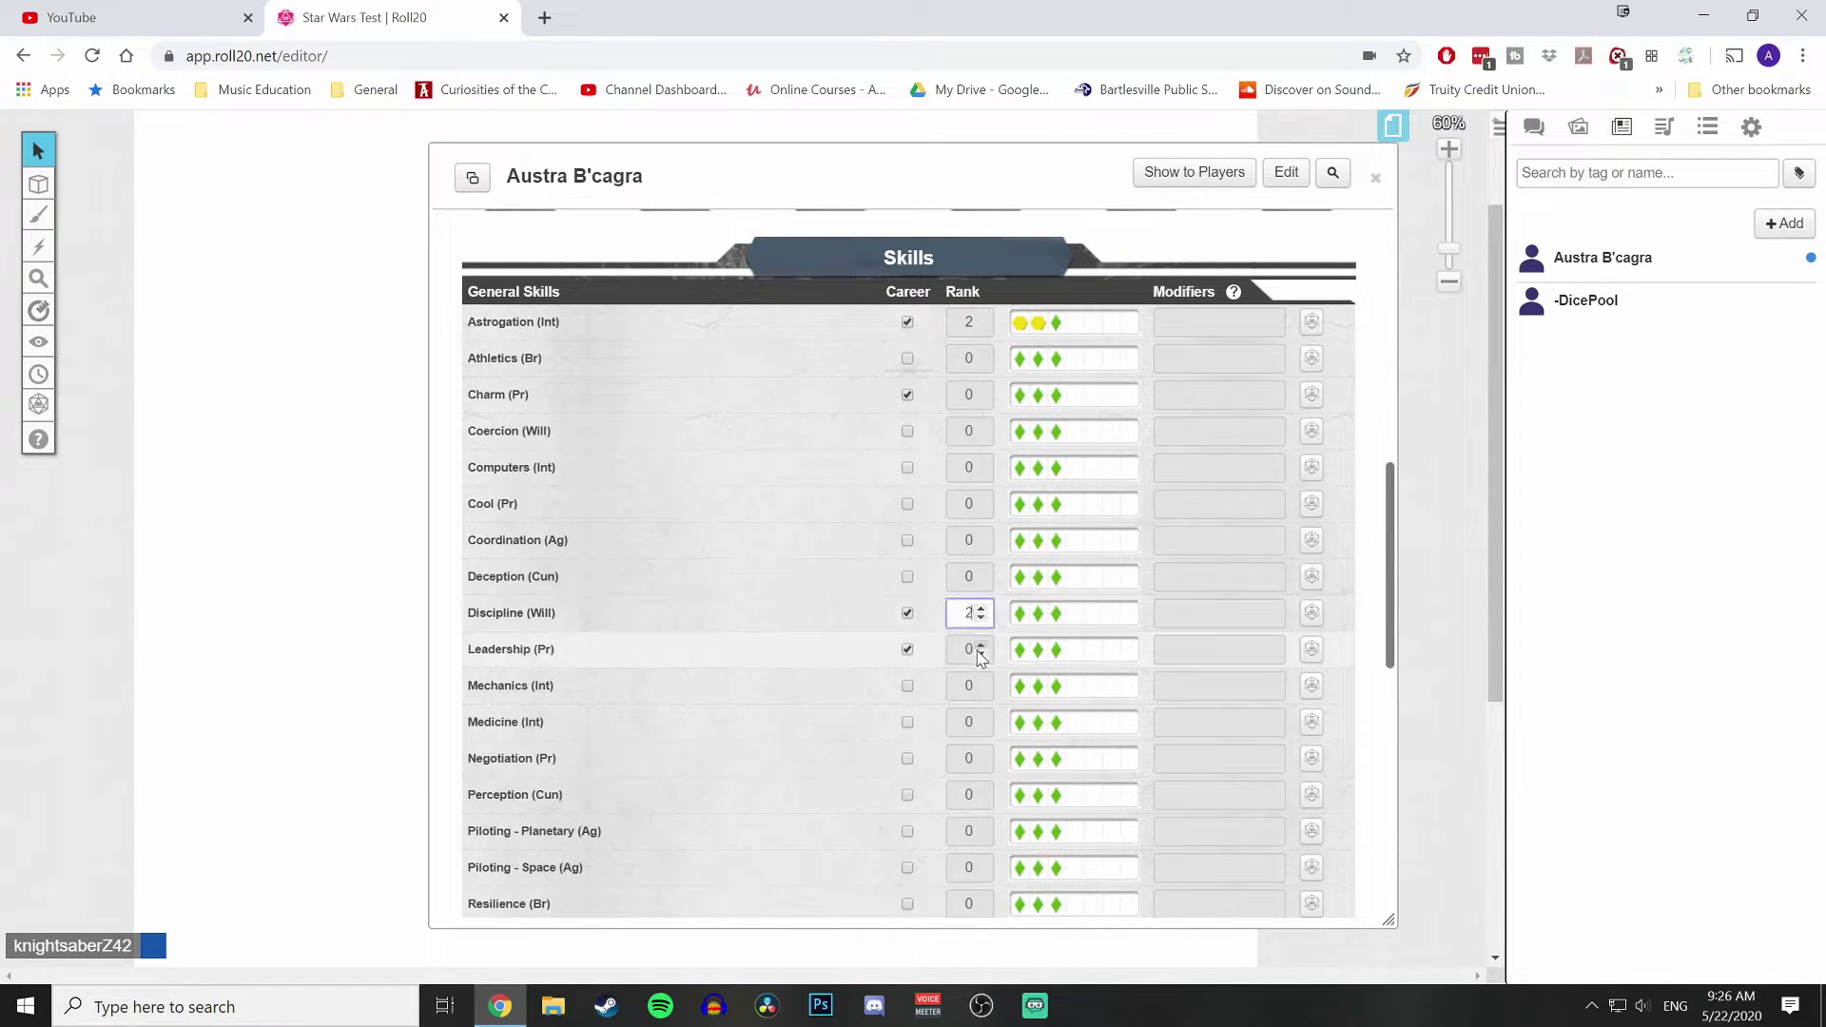